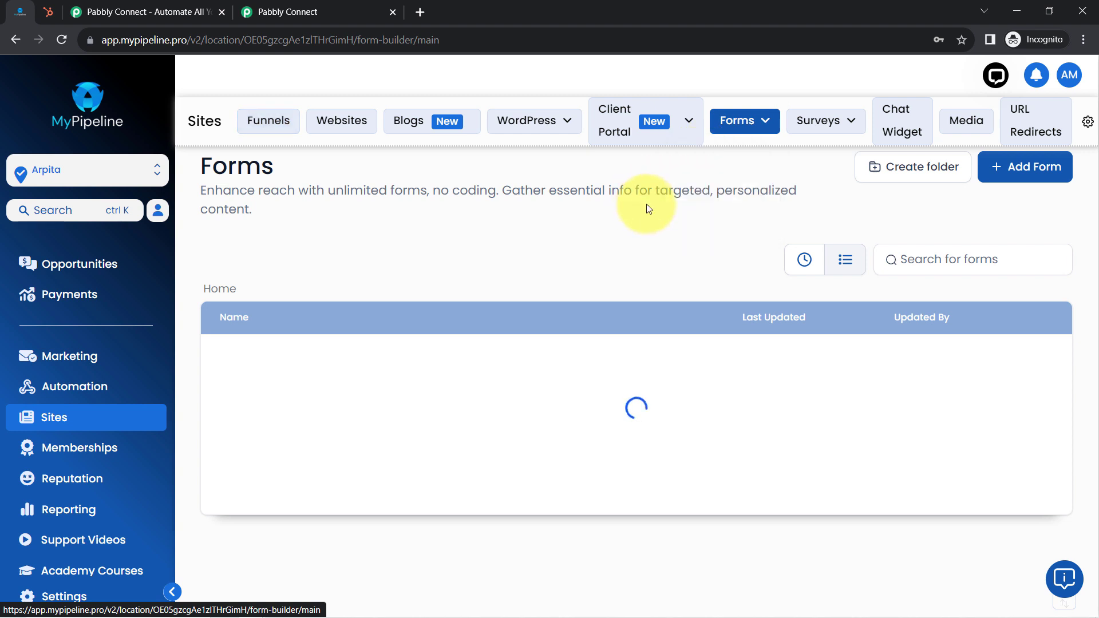
- Create a new form from scratch and open the list of form elements
left_click(1037, 178)
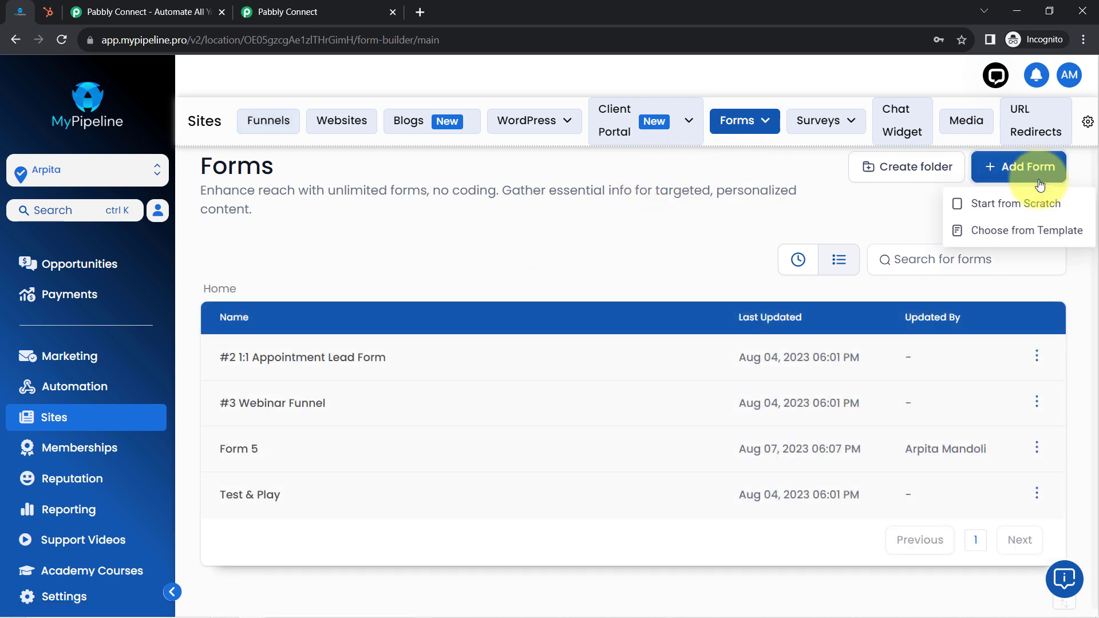
left_click(989, 202)
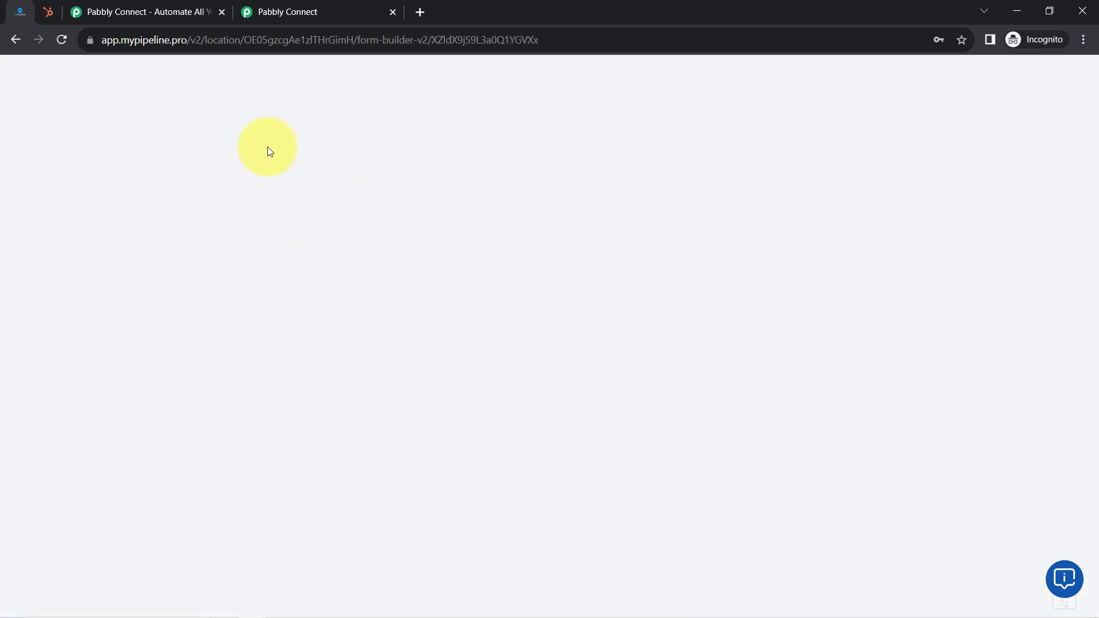
left_click(54, 140)
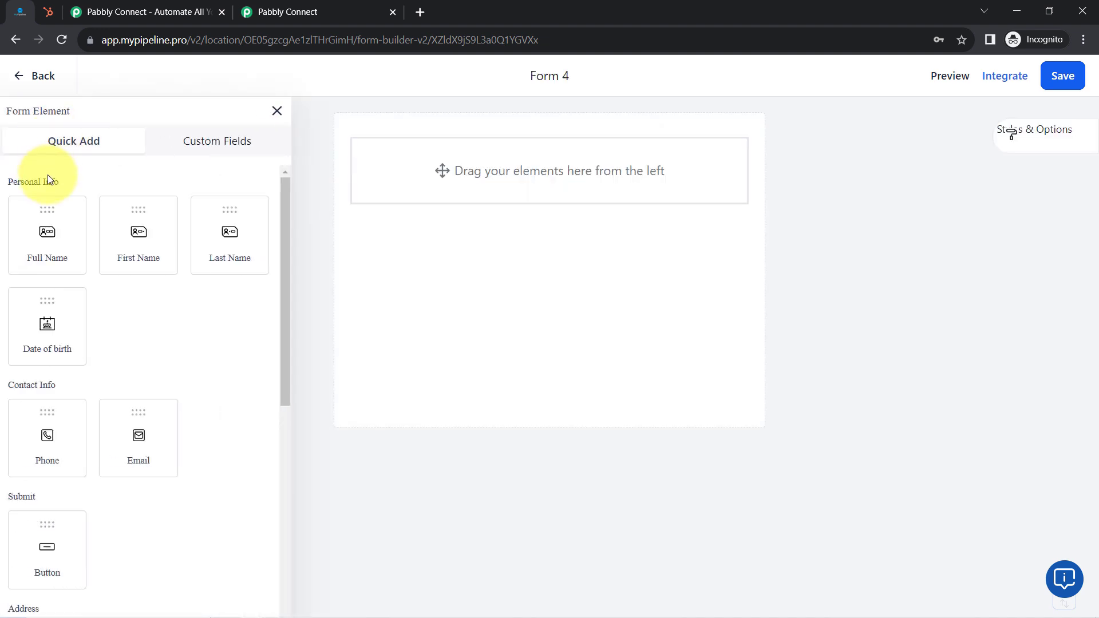
- Add First Name, Last Name, Email and Phone fields to the form
left_click_drag(124, 228, 460, 175)
left_click_drag(225, 233, 405, 231)
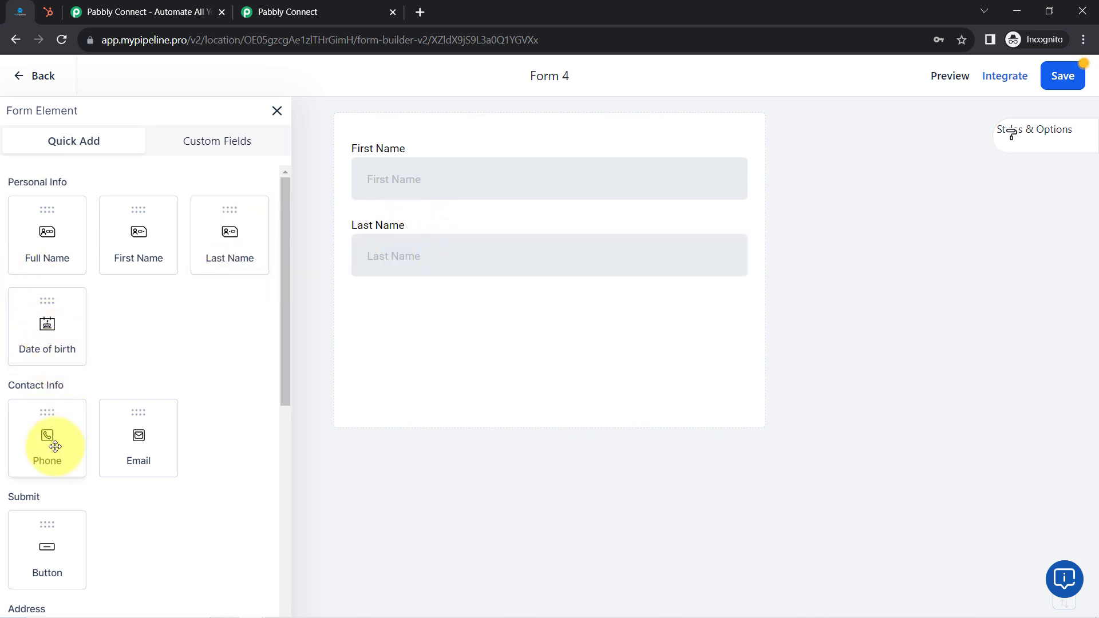
left_click_drag(139, 448, 458, 341)
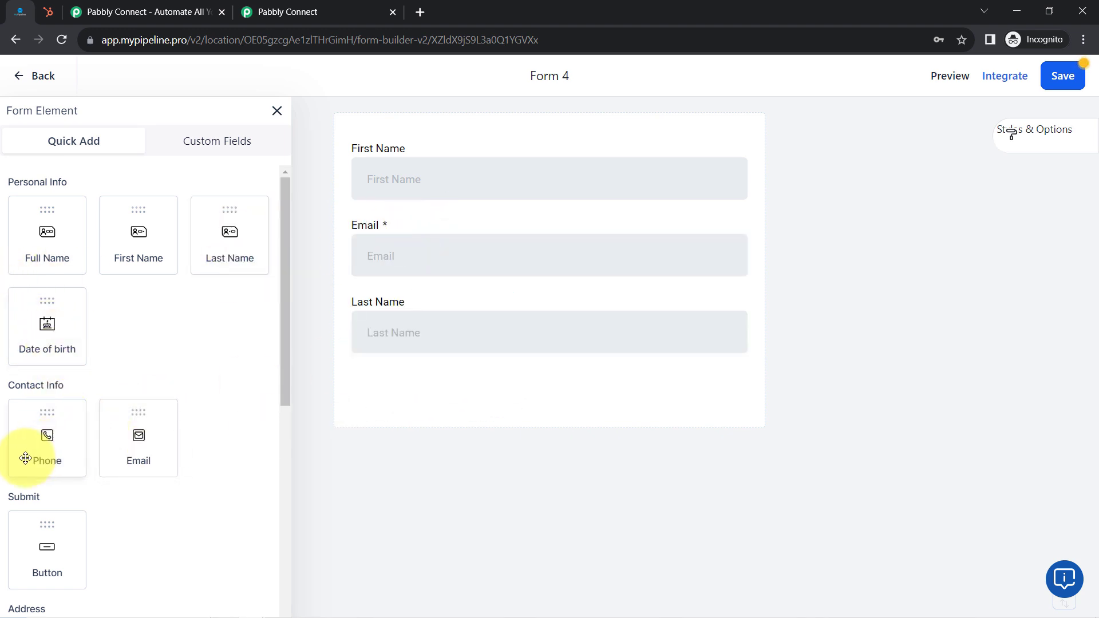
left_click_drag(50, 473, 462, 418)
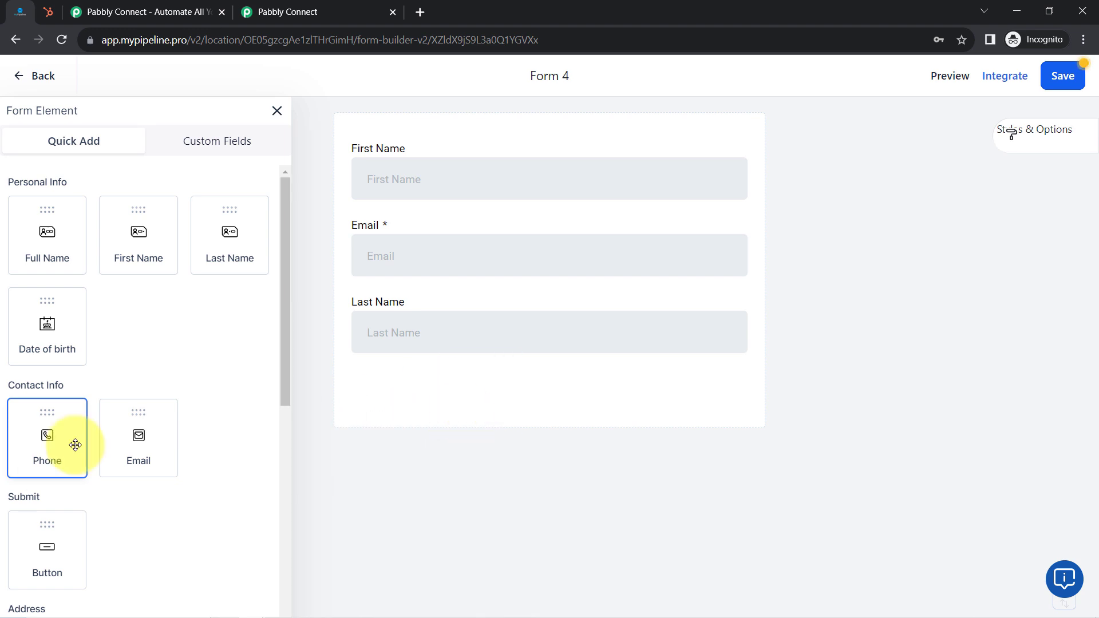
left_click_drag(73, 441, 422, 407)
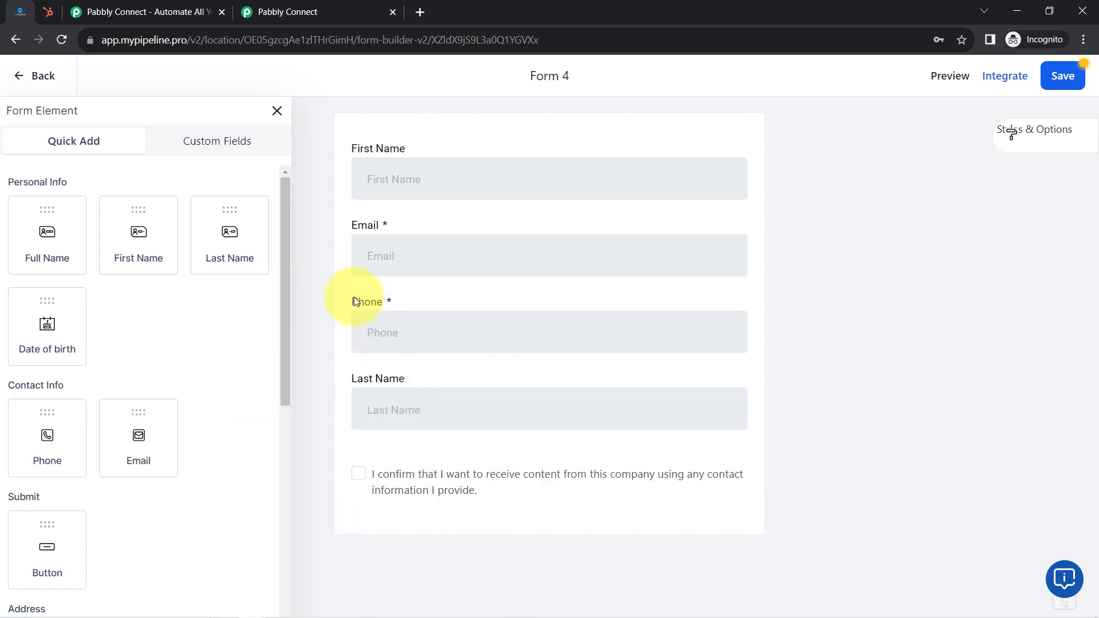
- Arrange the form fields as First Name, Last Name, Email, Phone and add a submit button below them
left_click(373, 309)
left_click_drag(375, 384, 378, 216)
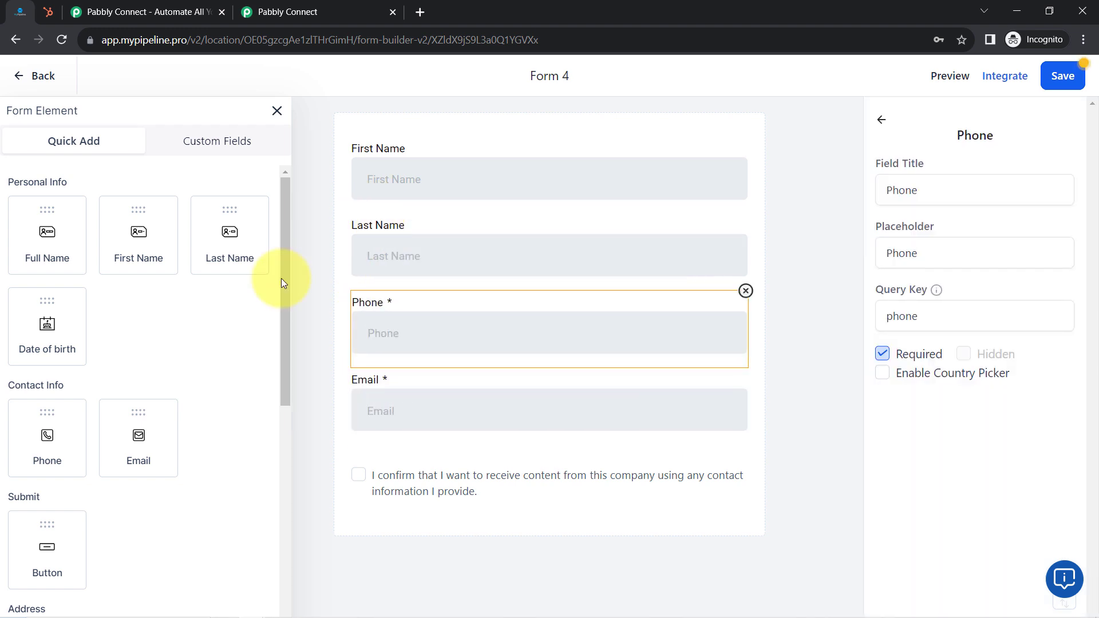
scroll(35, 486, "down", 3)
left_click_drag(42, 420, 375, 477)
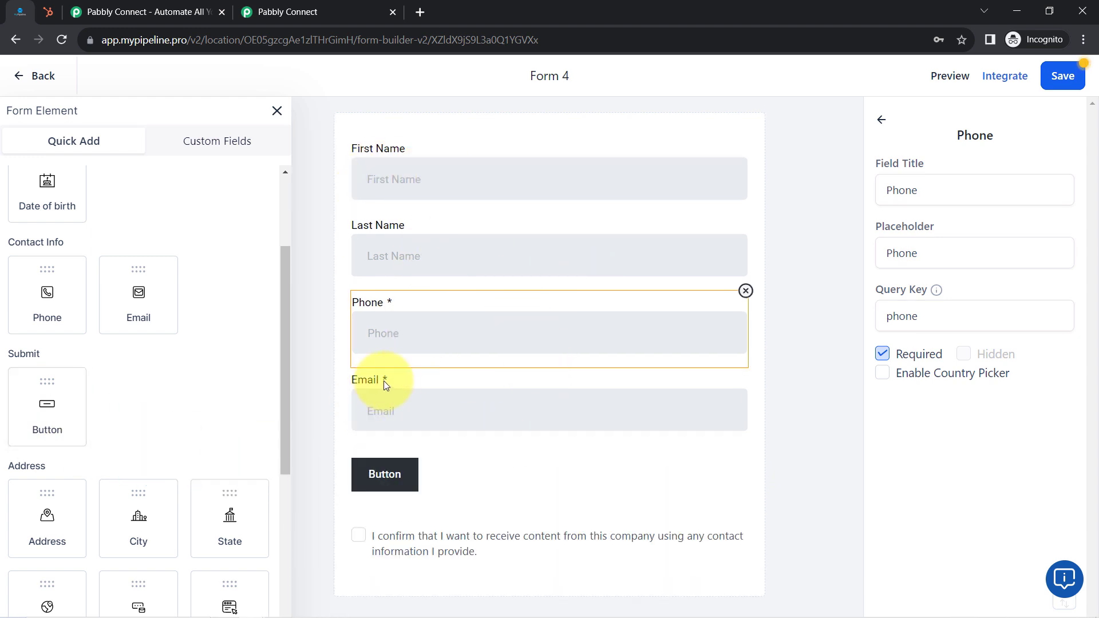
left_click_drag(401, 353, 382, 289)
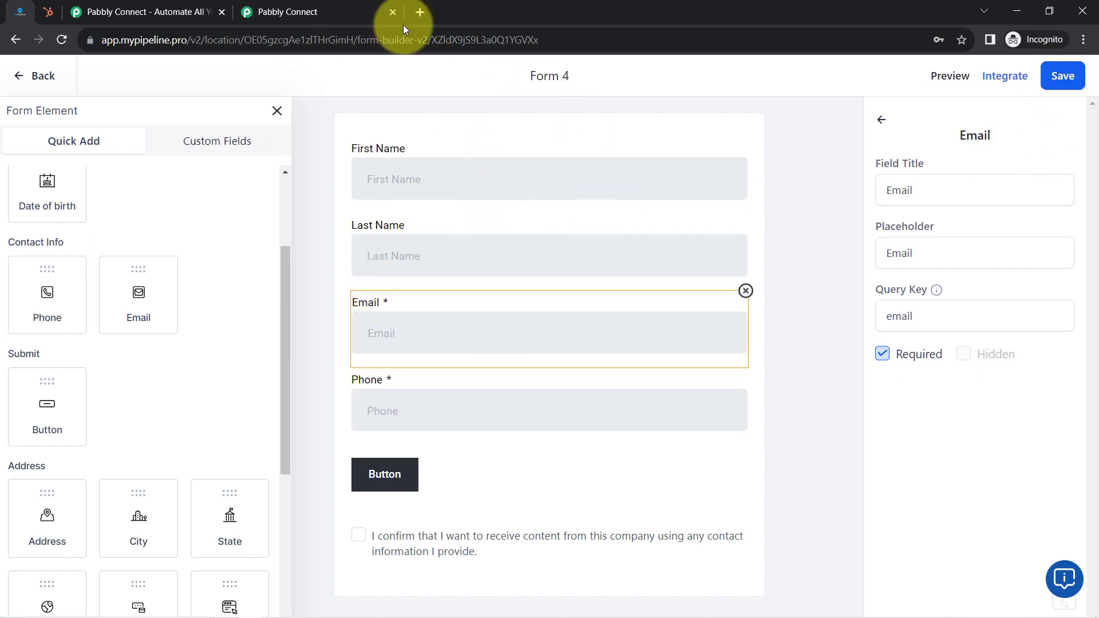
left_click_drag(113, 41, 186, 43)
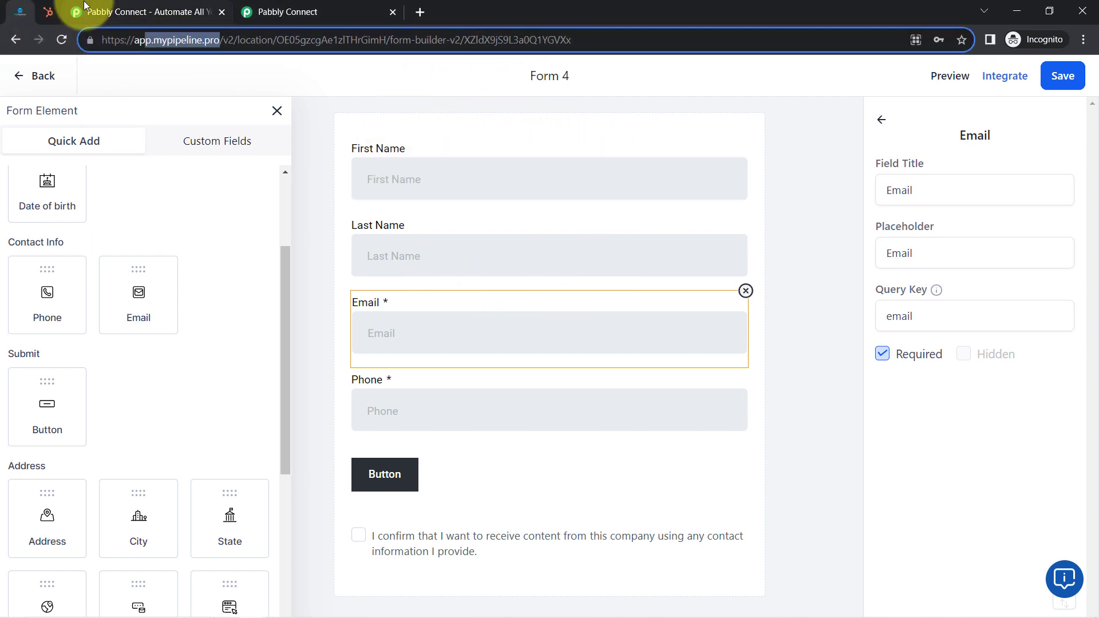
left_click(49, 12)
left_click(20, 11)
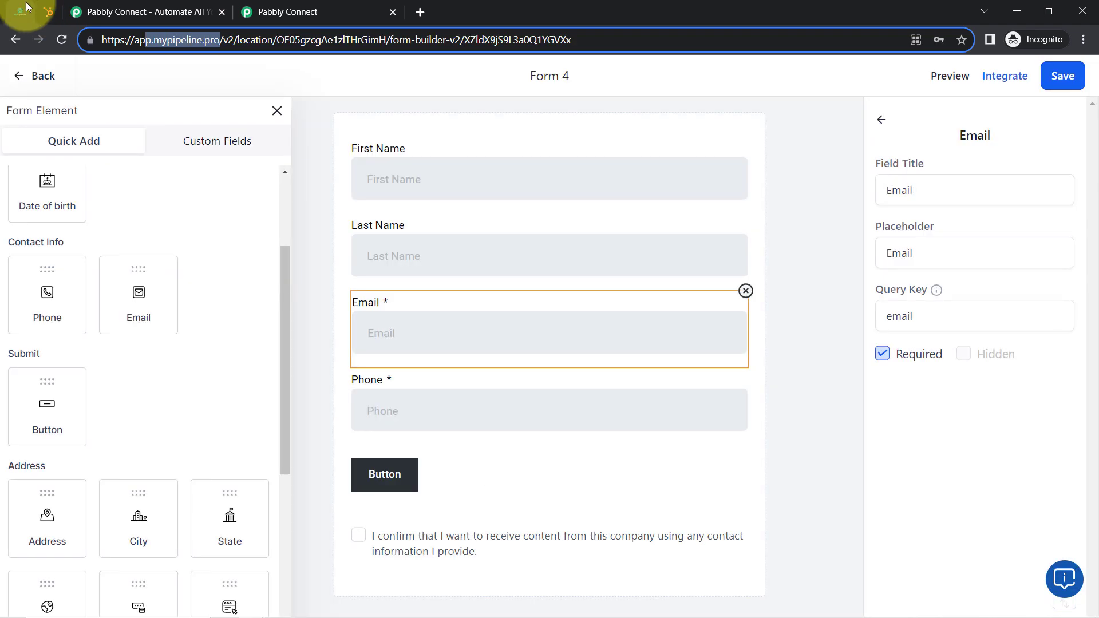
left_click(46, 11)
left_click(20, 11)
left_click(45, 11)
left_click(12, 11)
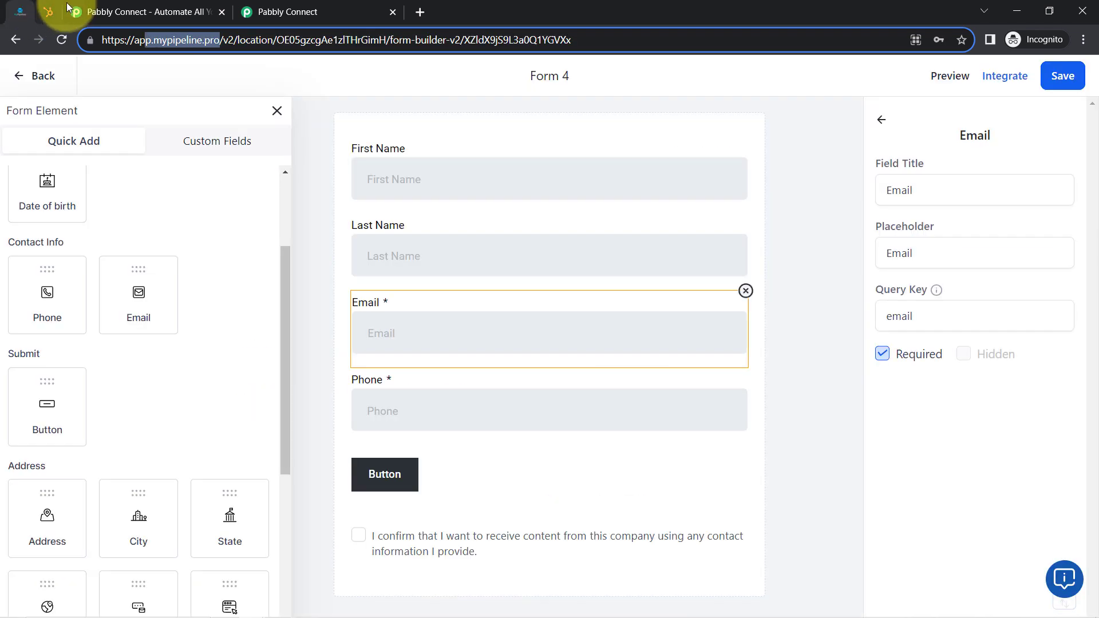
left_click(91, 12)
left_click(768, 127)
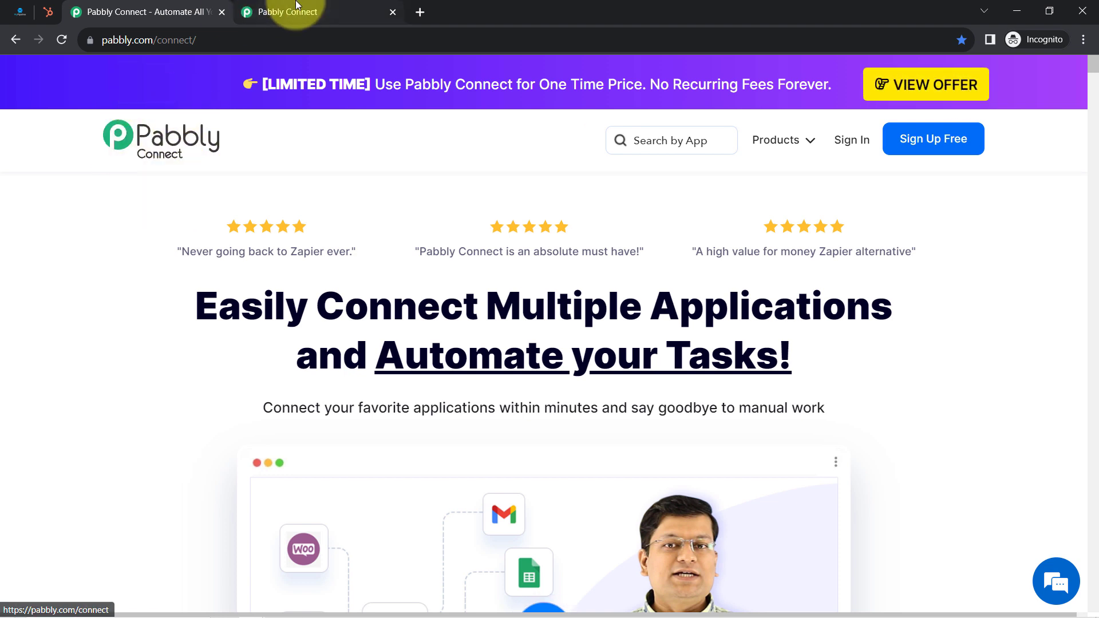
left_click(281, 12)
left_click_drag(136, 156, 483, 225)
left_click(181, 7)
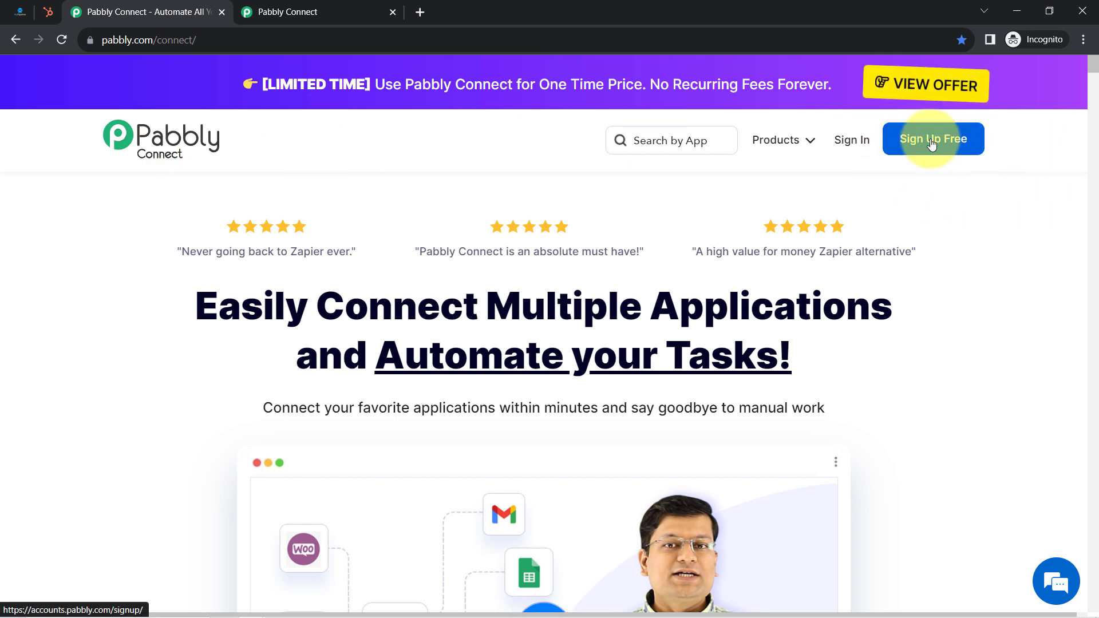
- Switch to the Pabbly Connect dashboard and create a workflow named "Sync Form Submission Data from MyPipeline to HubSpot"
left_click(309, 7)
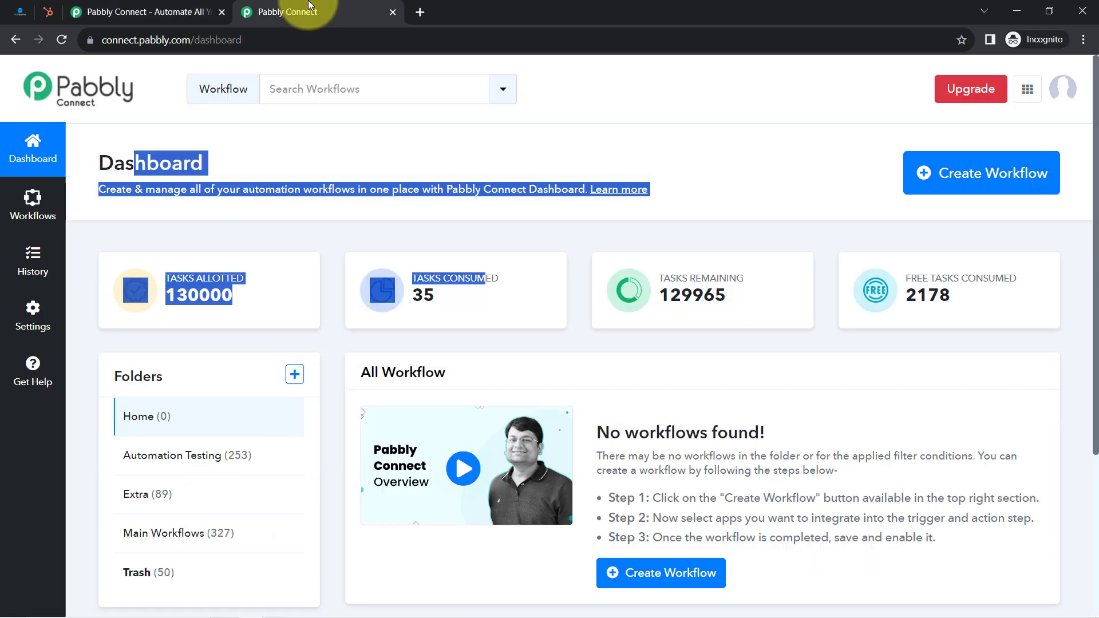
left_click(166, 151)
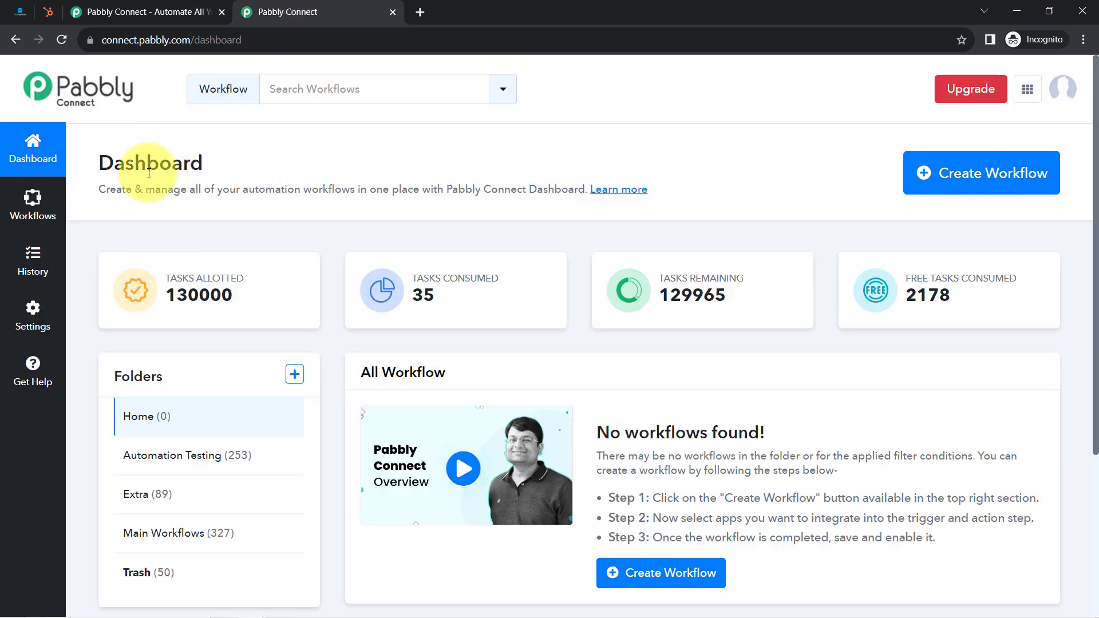
left_click_drag(114, 163, 237, 164)
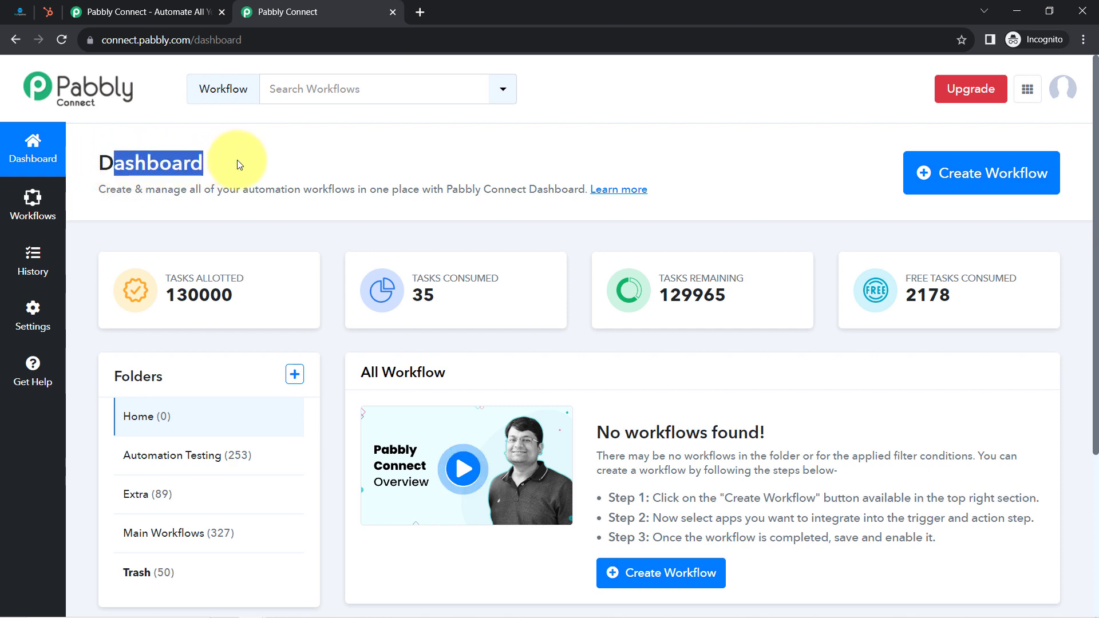
left_click(978, 179)
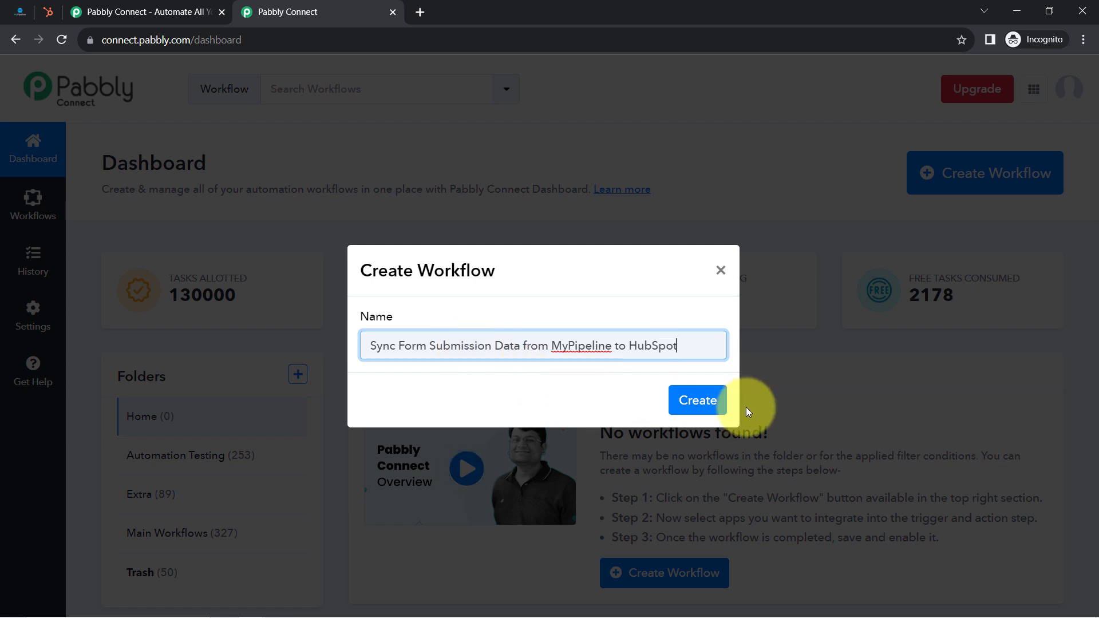
left_click(718, 401)
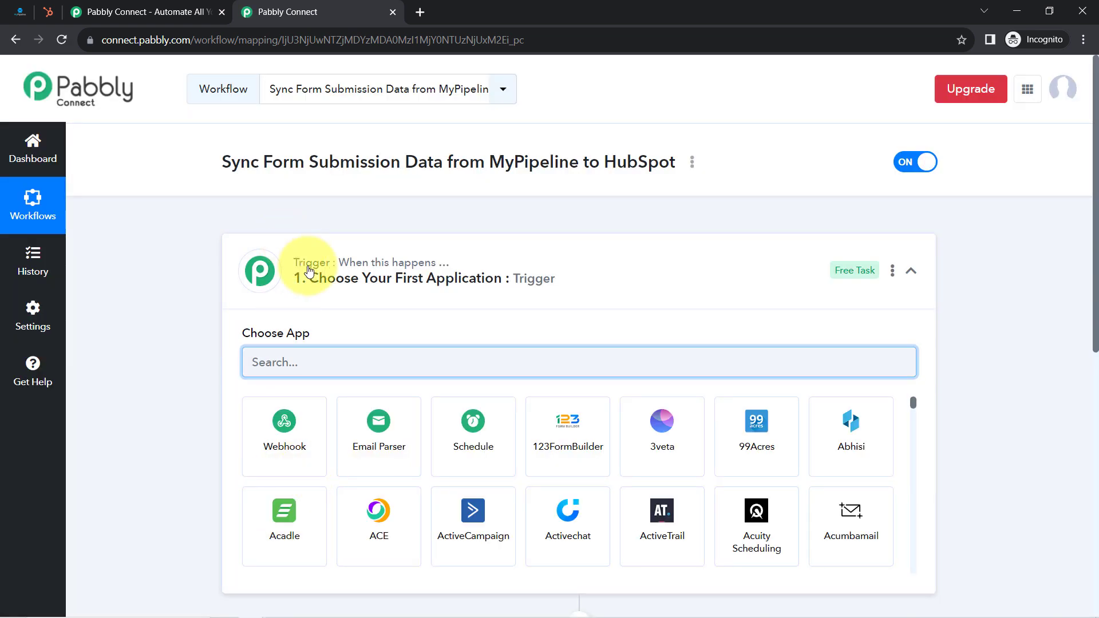
left_click(309, 270)
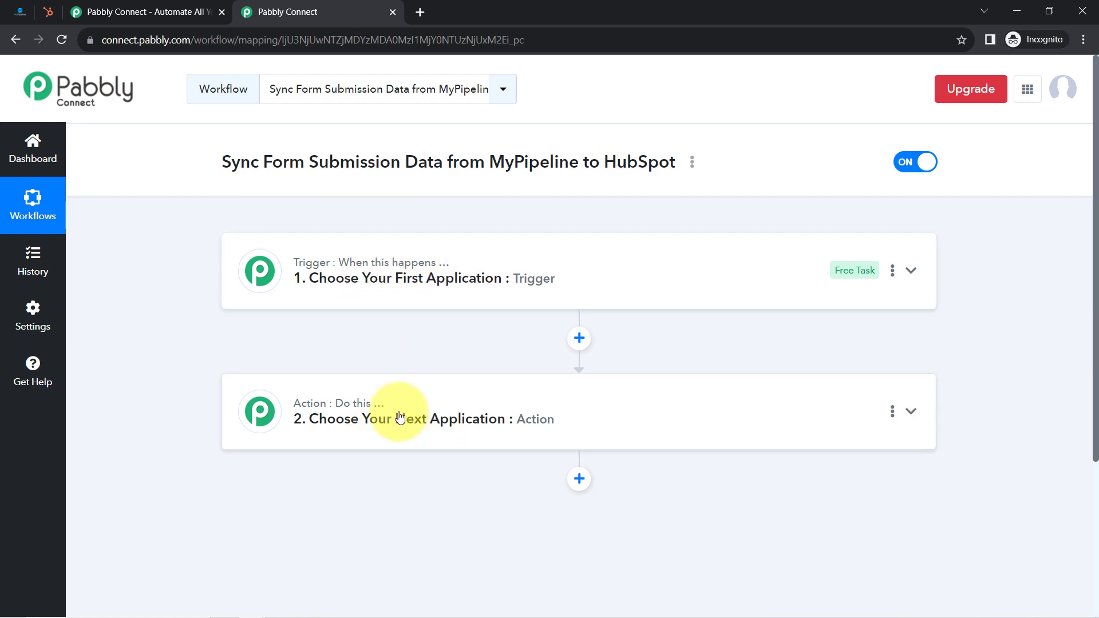
left_click(399, 275)
left_click(399, 277)
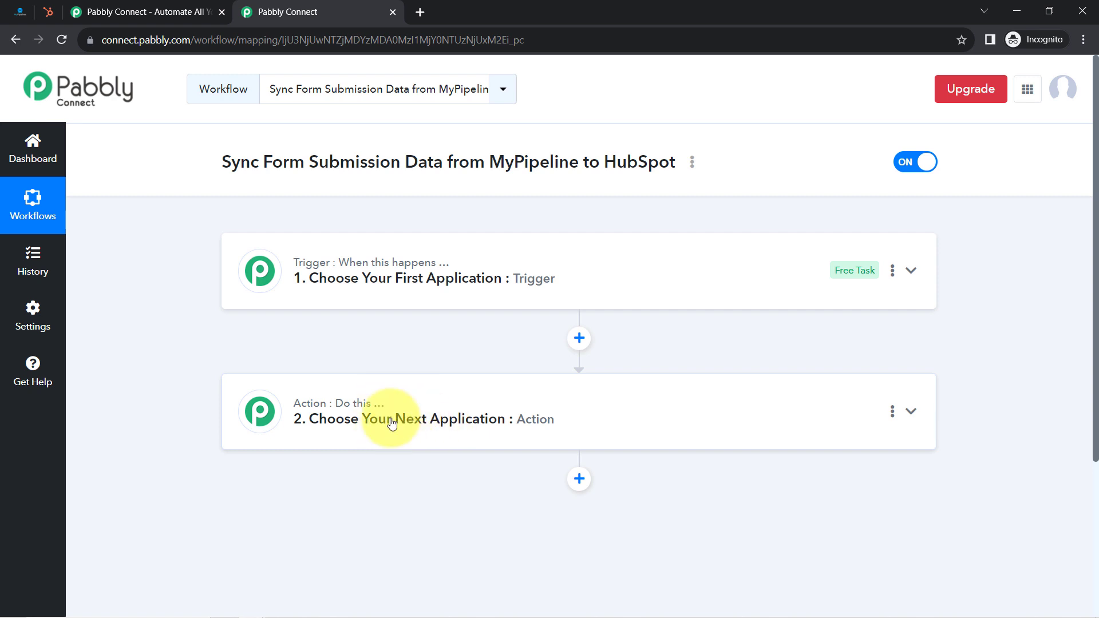
left_click_drag(252, 166, 571, 188)
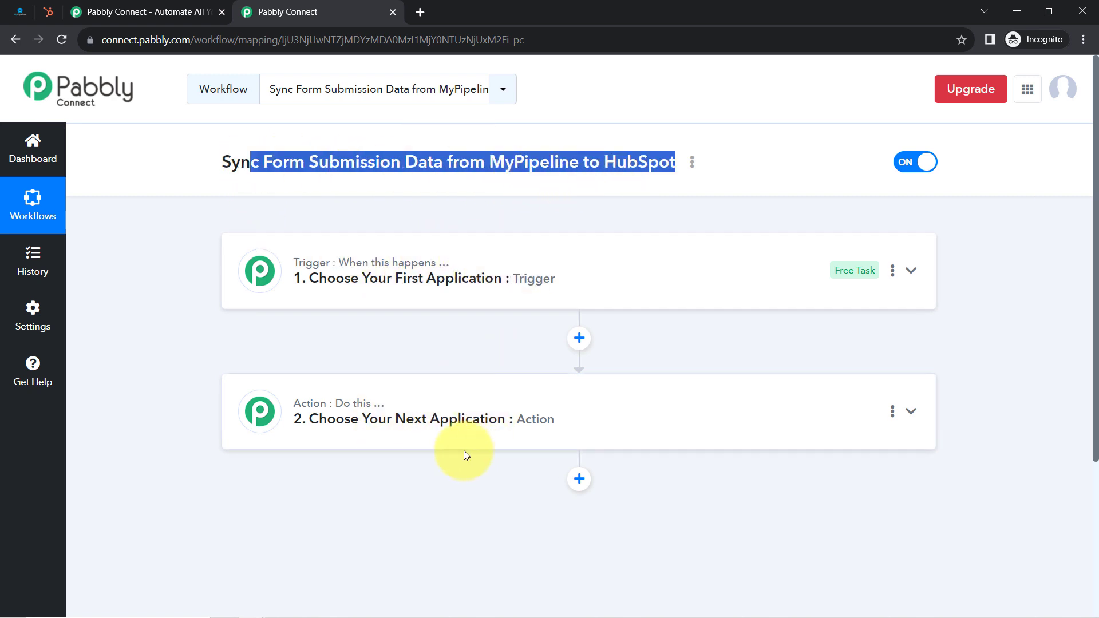
left_click(426, 294)
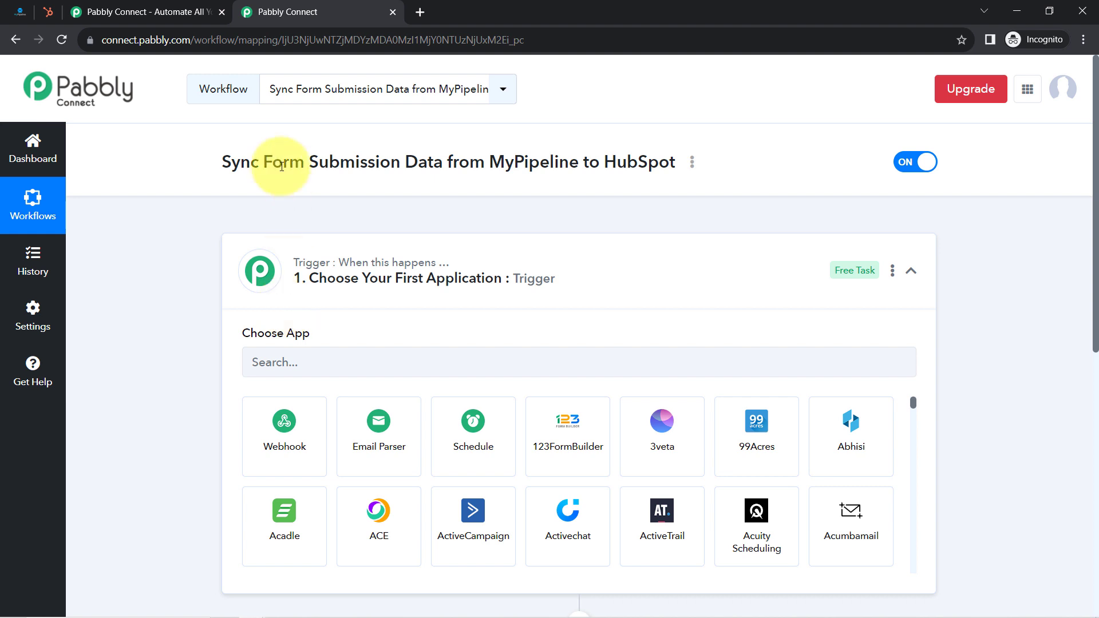
left_click_drag(240, 162, 501, 182)
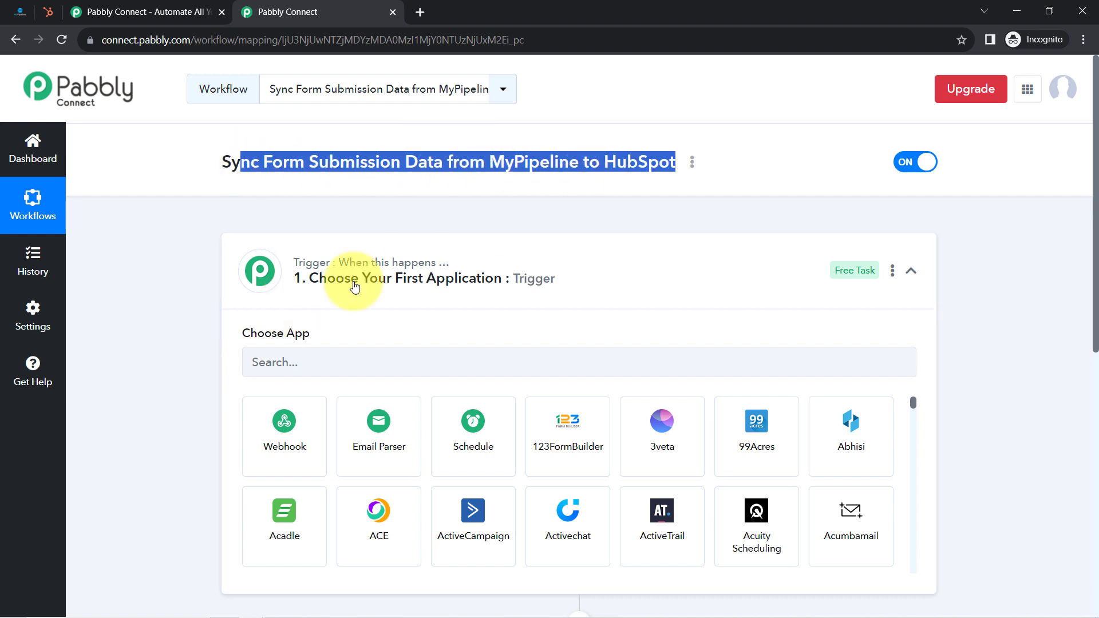
- Search the trigger apps for "myp" and choose MyPipeline as the workflow's trigger application
left_click(270, 363)
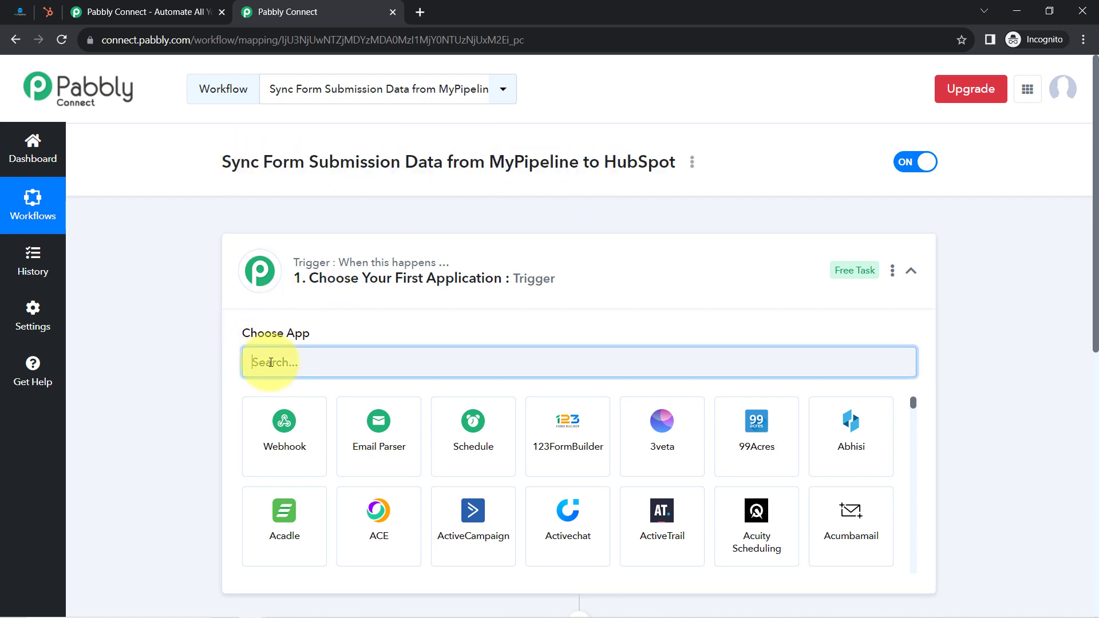
type("mup")
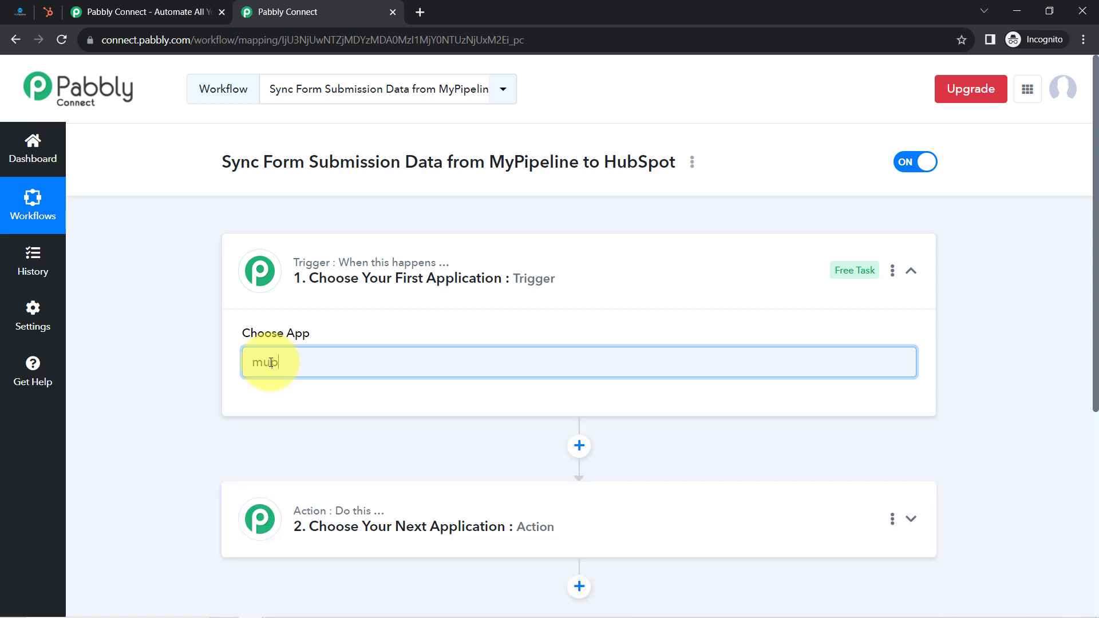
key("BackSpace")
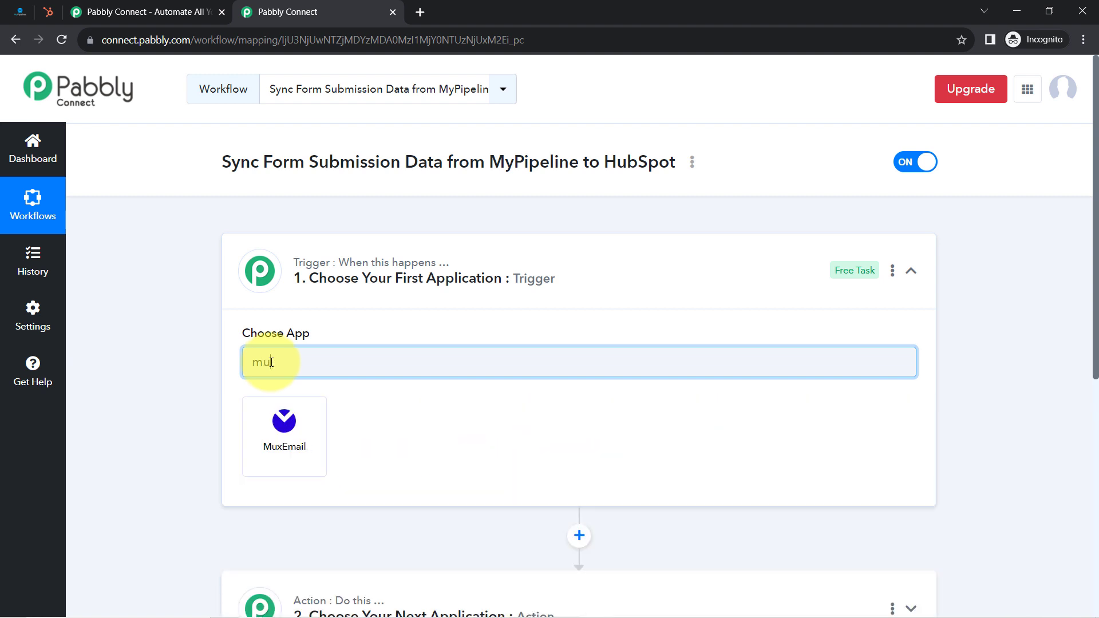
type("yp")
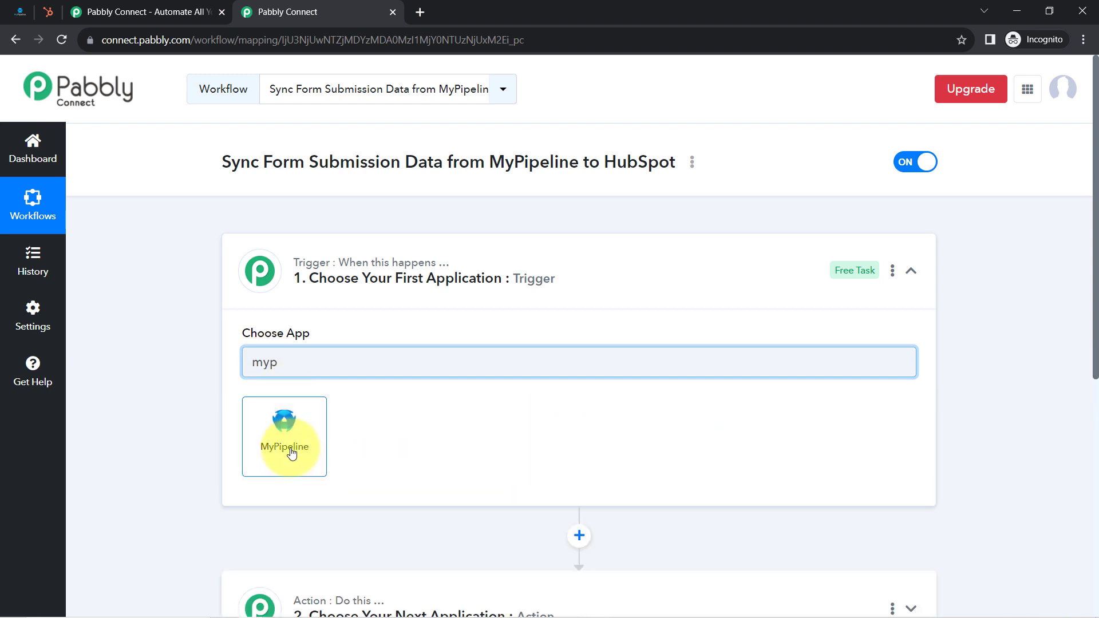
left_click(288, 444)
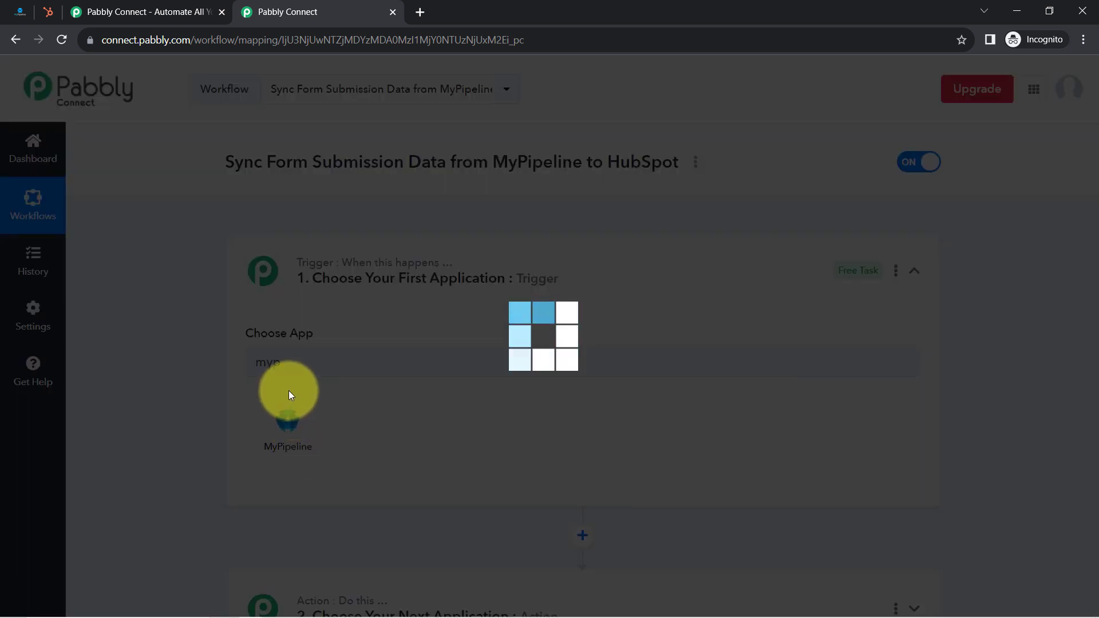
- Search the action apps for "hubs" and choose HubSpot CRM as the workflow's action application
scroll(242, 429, "down", 2)
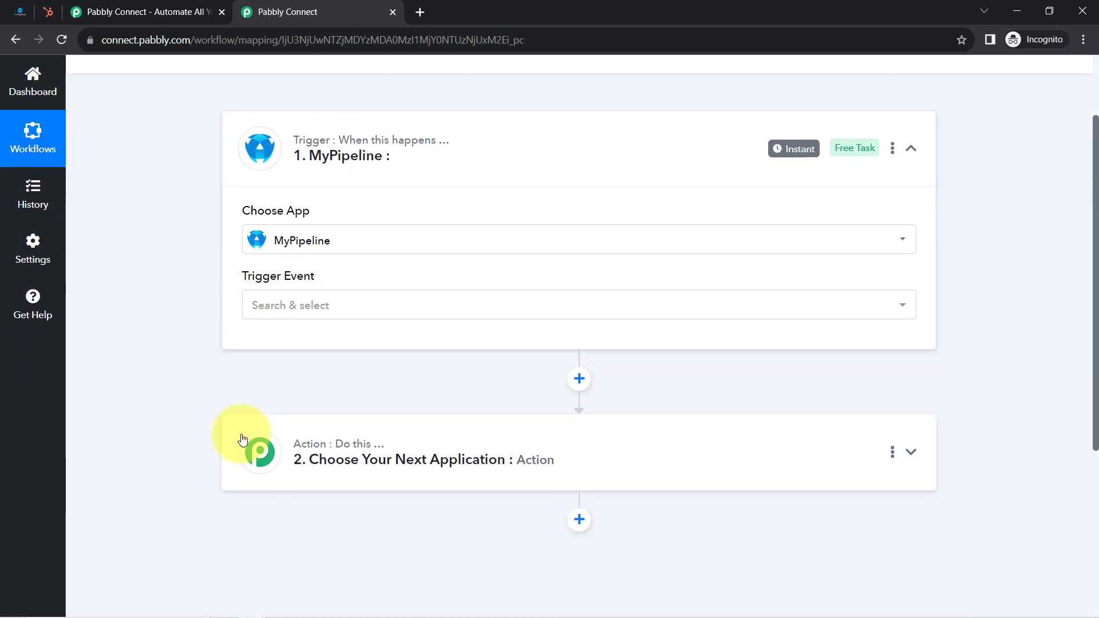
left_click(307, 452)
left_click(267, 511)
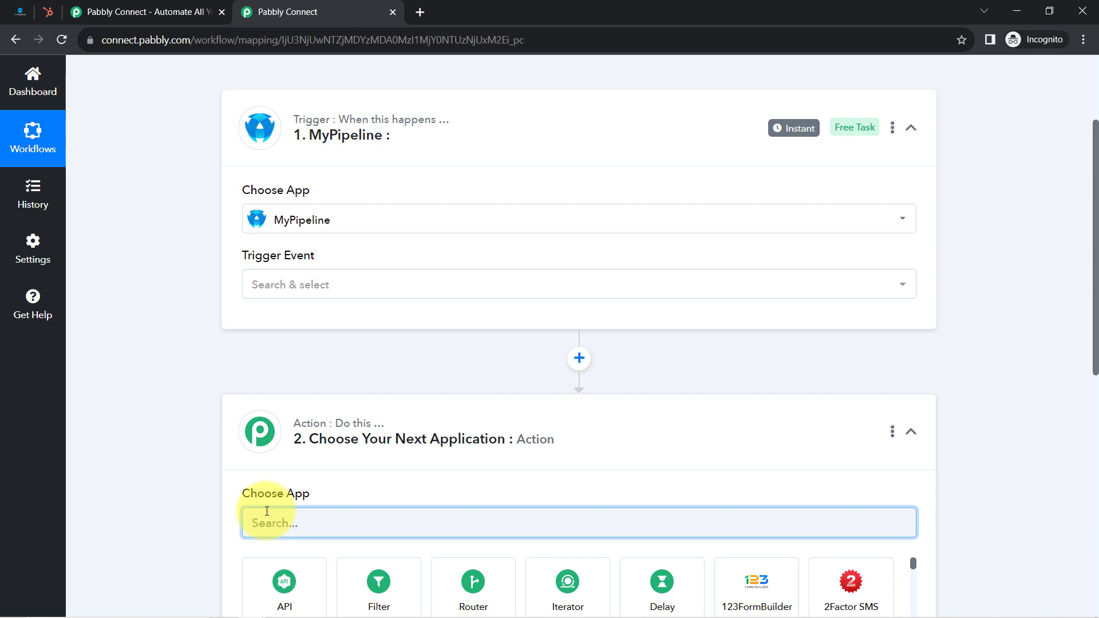
type("hubs")
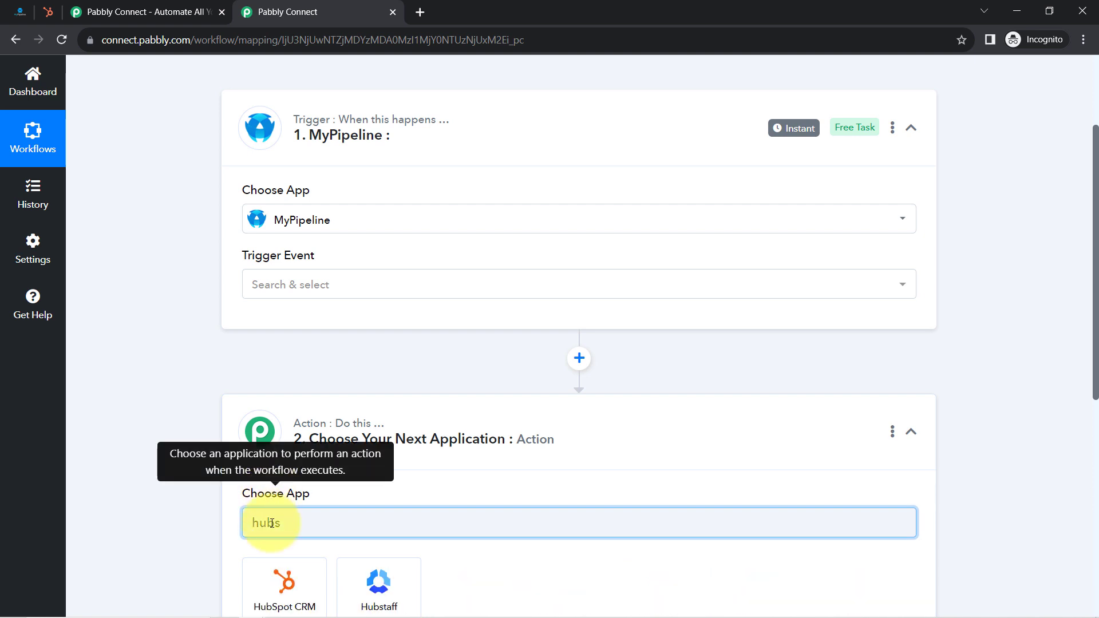
left_click(284, 584)
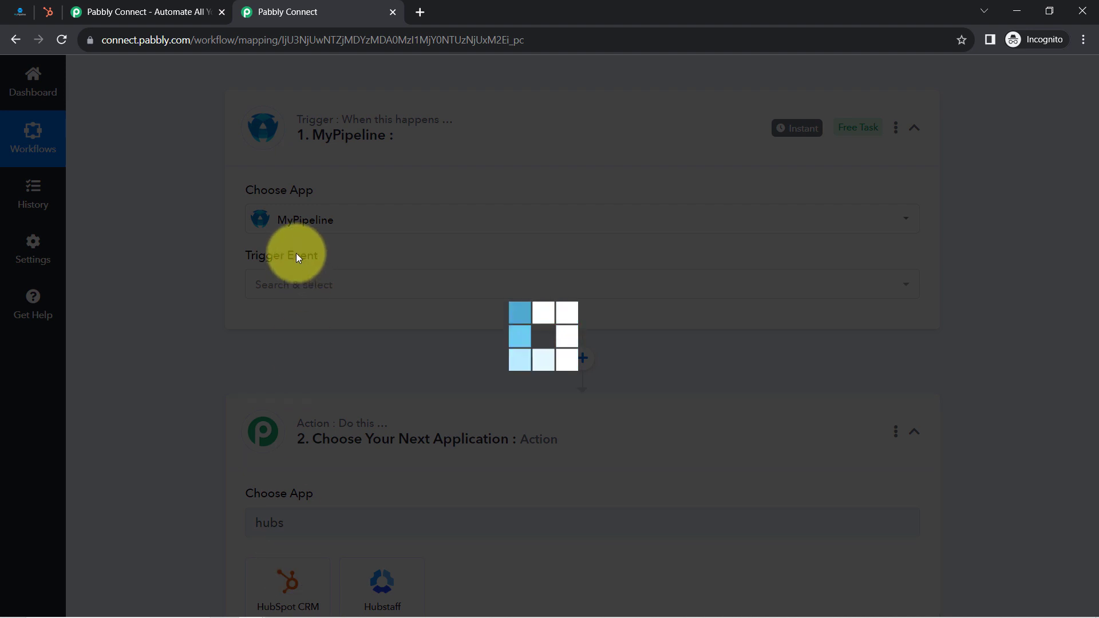
scroll(229, 297, "up", 2)
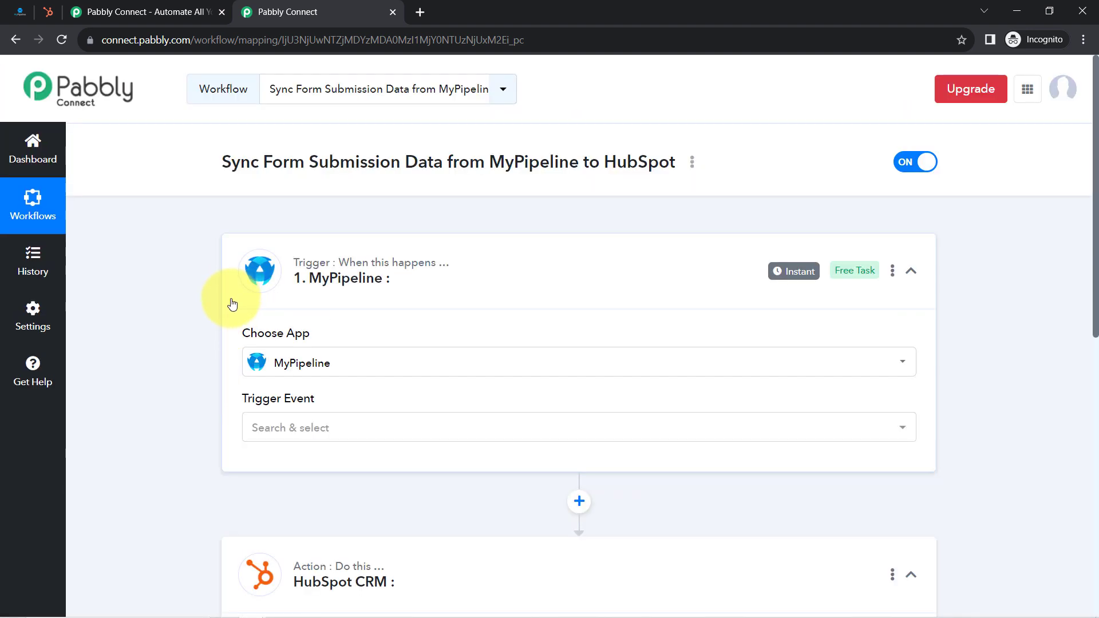
- Set the trigger event of the MyPipeline trigger to Form Submitted
left_click(313, 279)
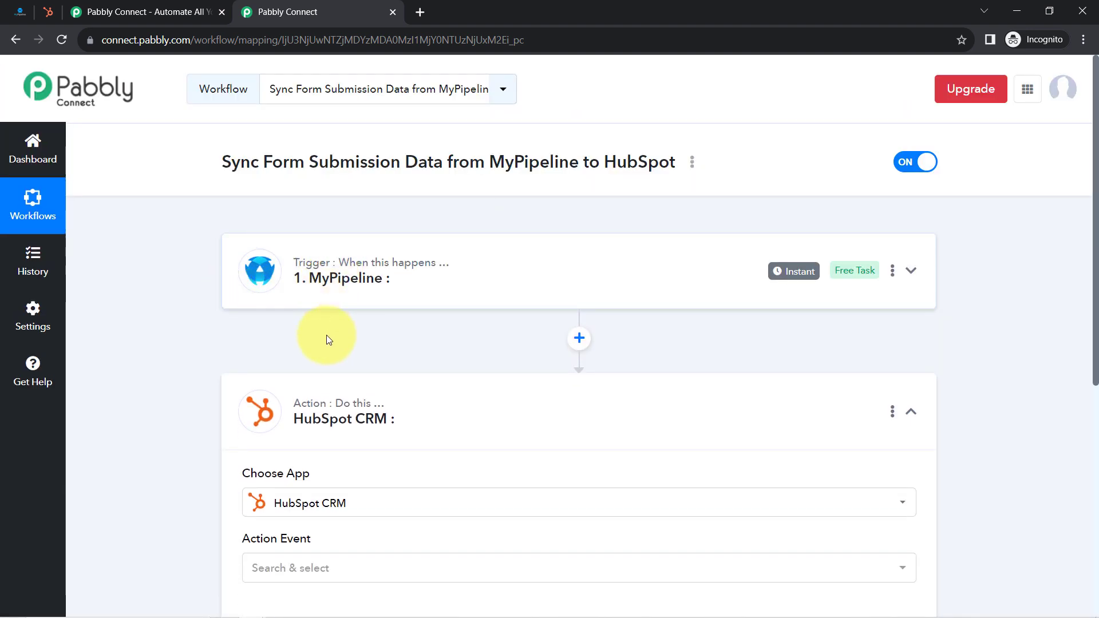
left_click(312, 400)
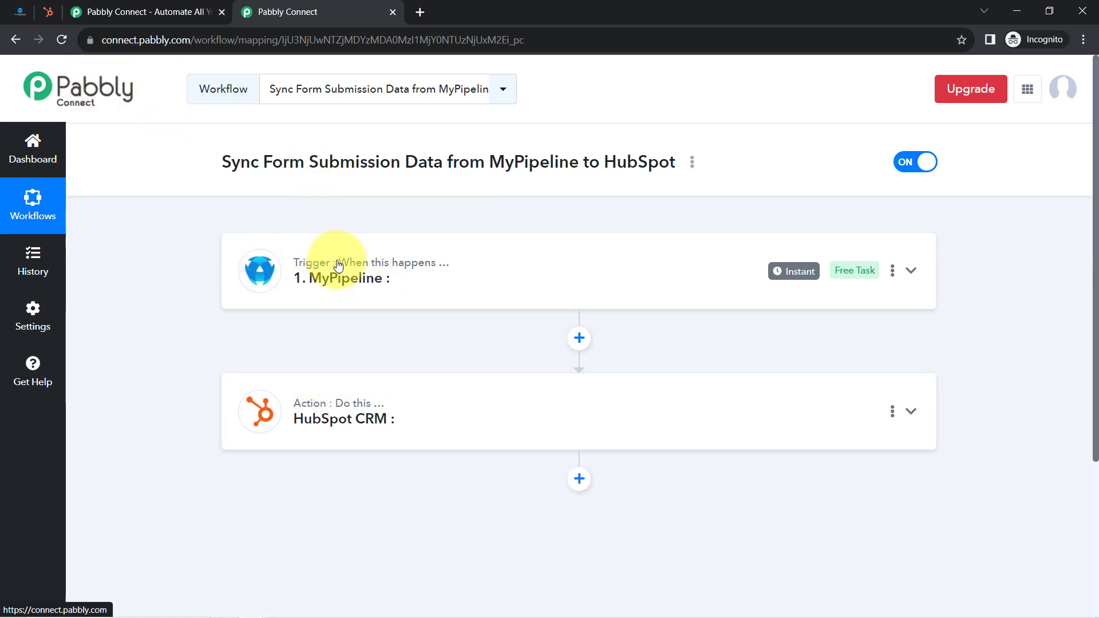
left_click(321, 263)
scroll(1096, 182, "down", 2)
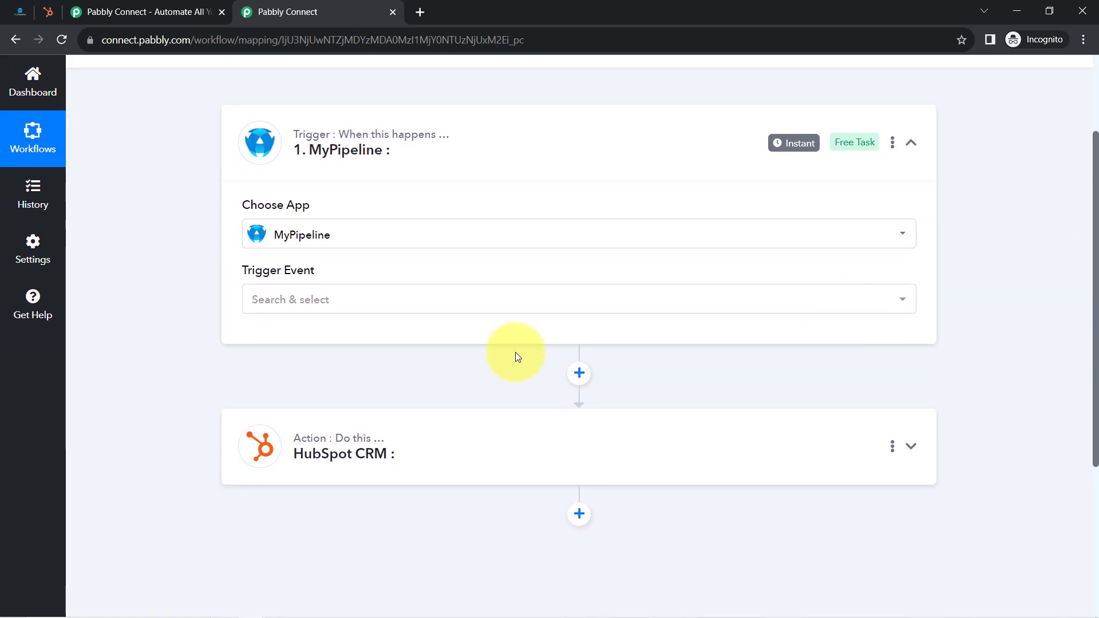
left_click(278, 308)
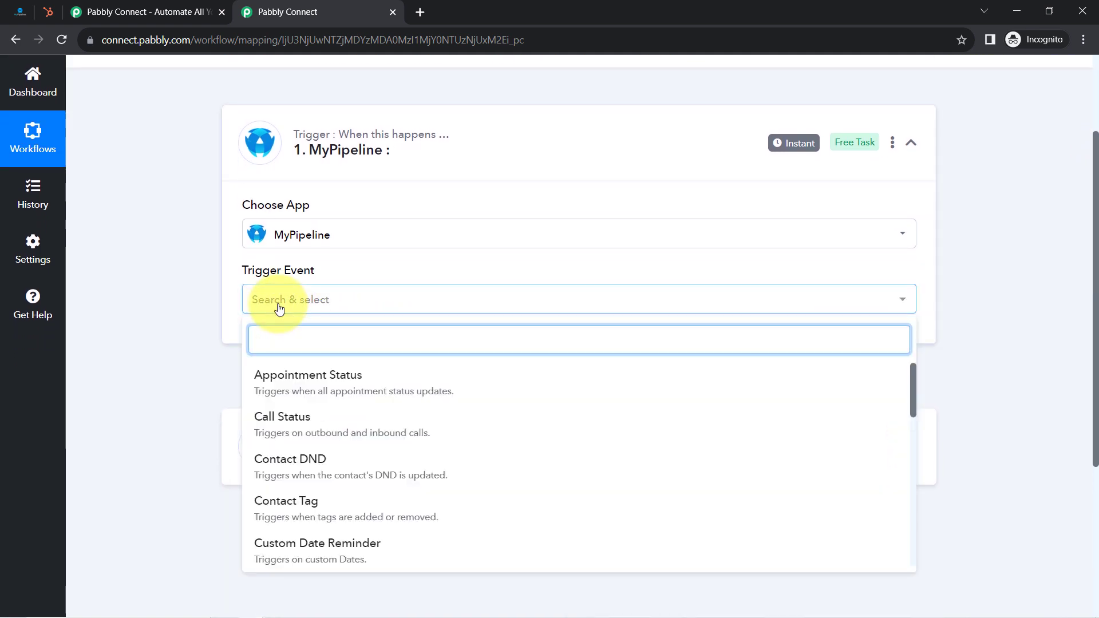
scroll(329, 458, "down", 4)
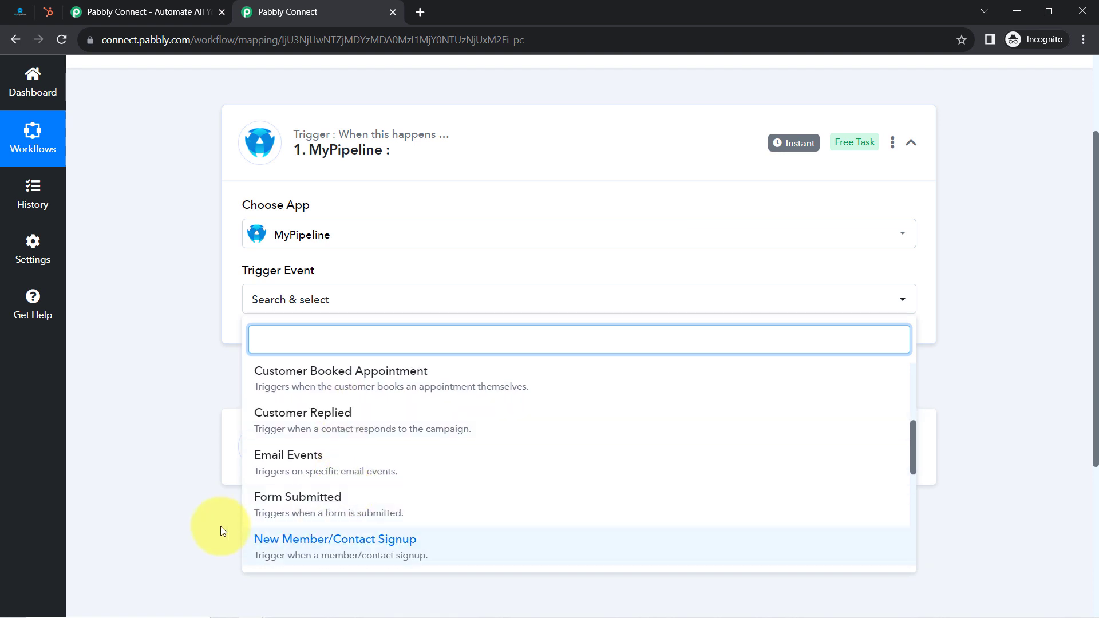
left_click(325, 509)
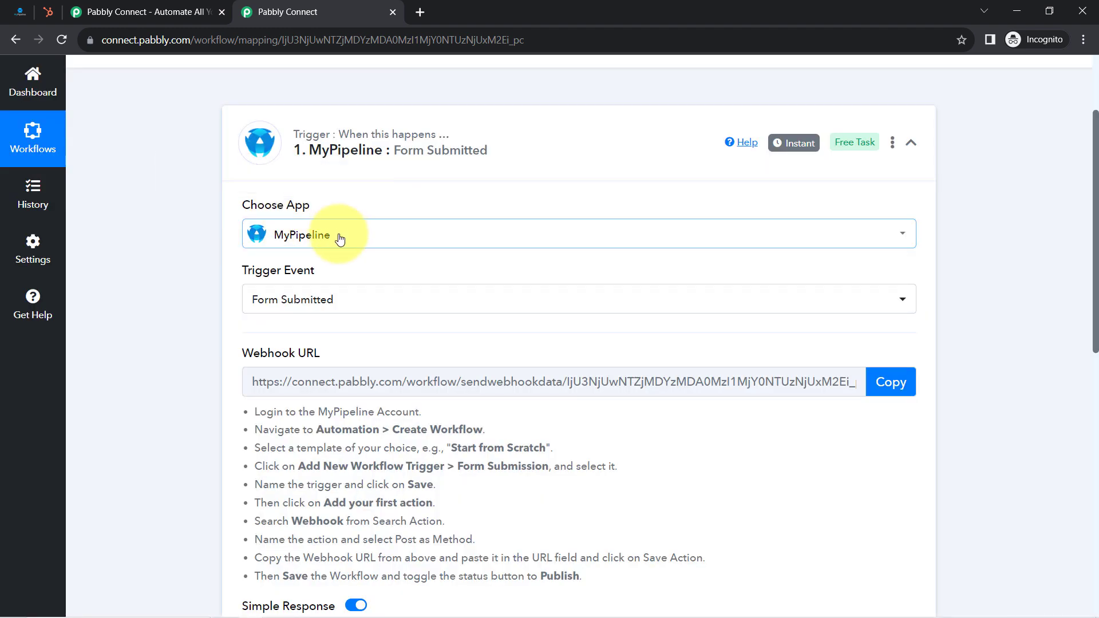
- Review the MyPipeline webhook setup instructions and copy the trigger's webhook URL
left_click_drag(252, 353, 322, 356)
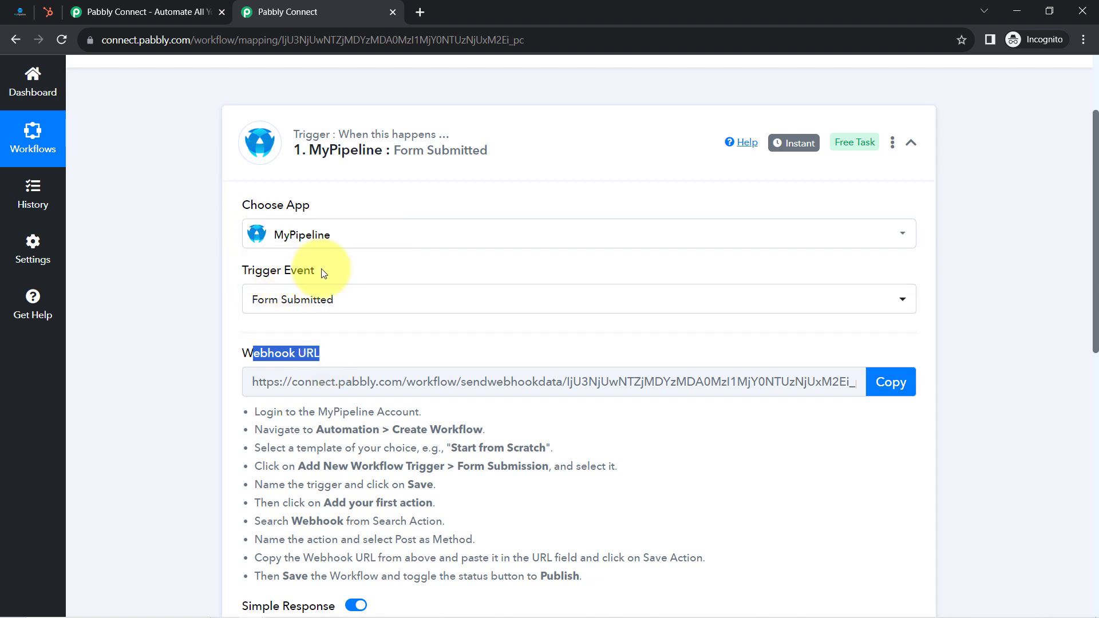
mouse_move(307, 364)
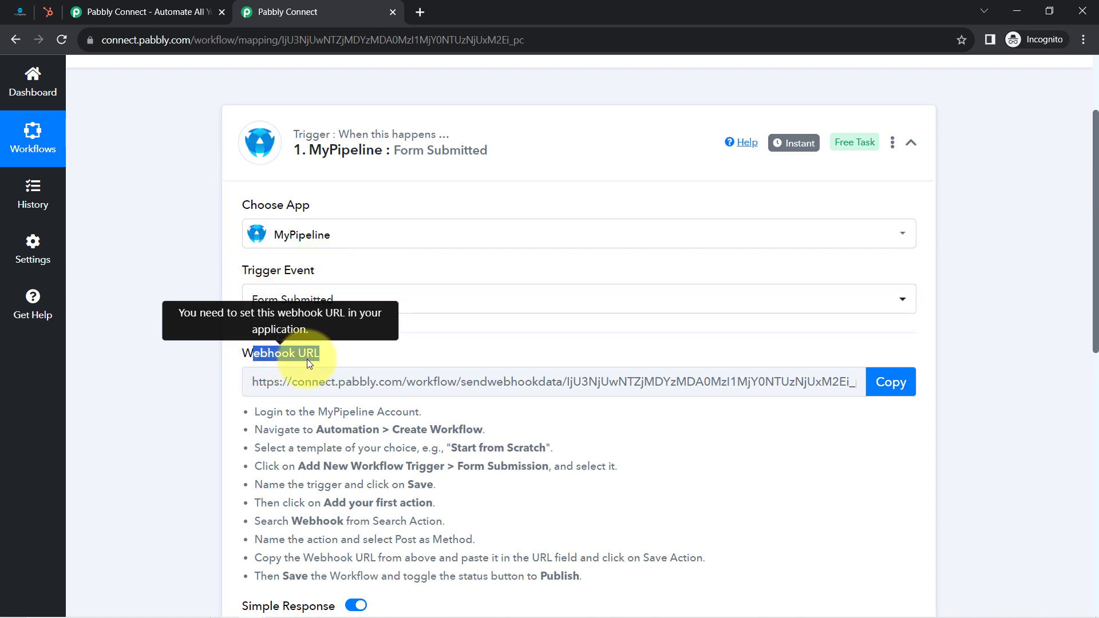
left_click_drag(258, 412, 339, 467)
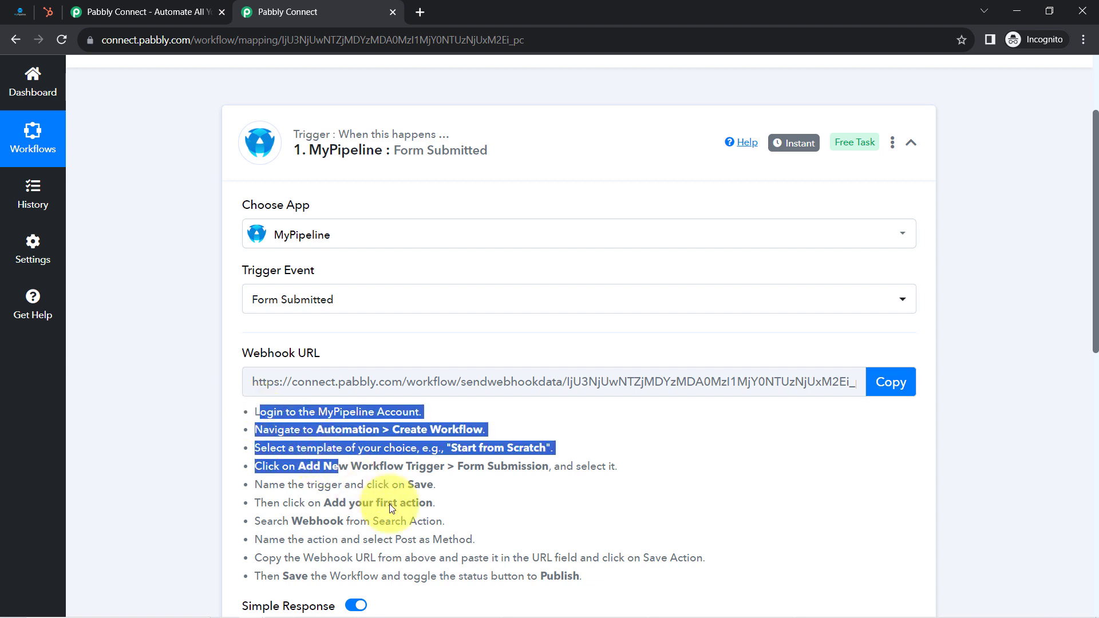
left_click_drag(391, 508, 417, 524)
scroll(417, 524, "down", 3)
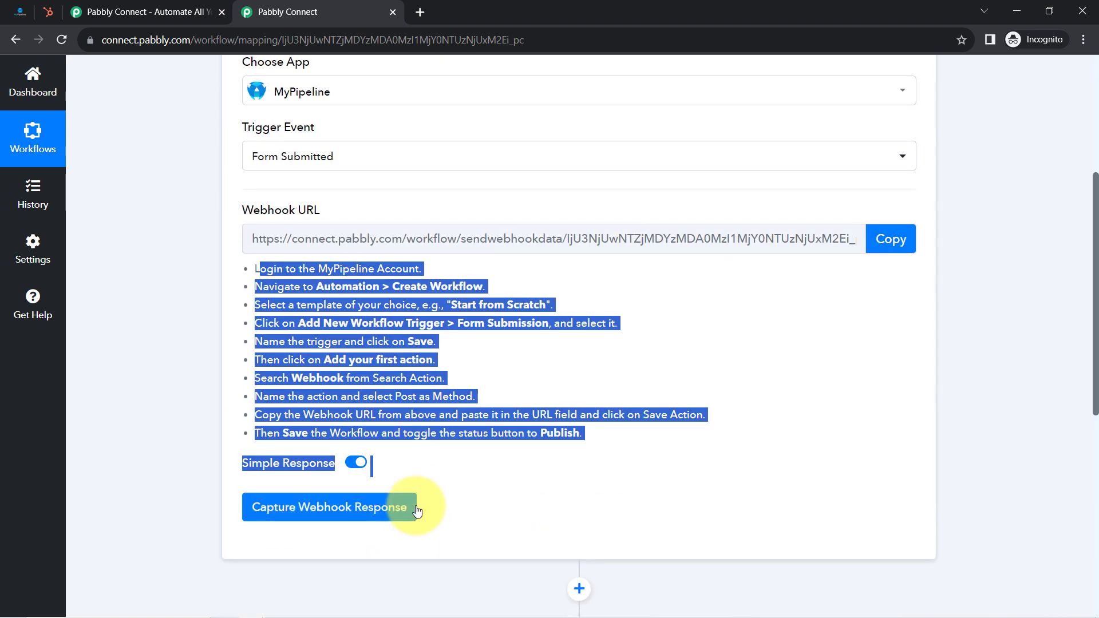
left_click(374, 341)
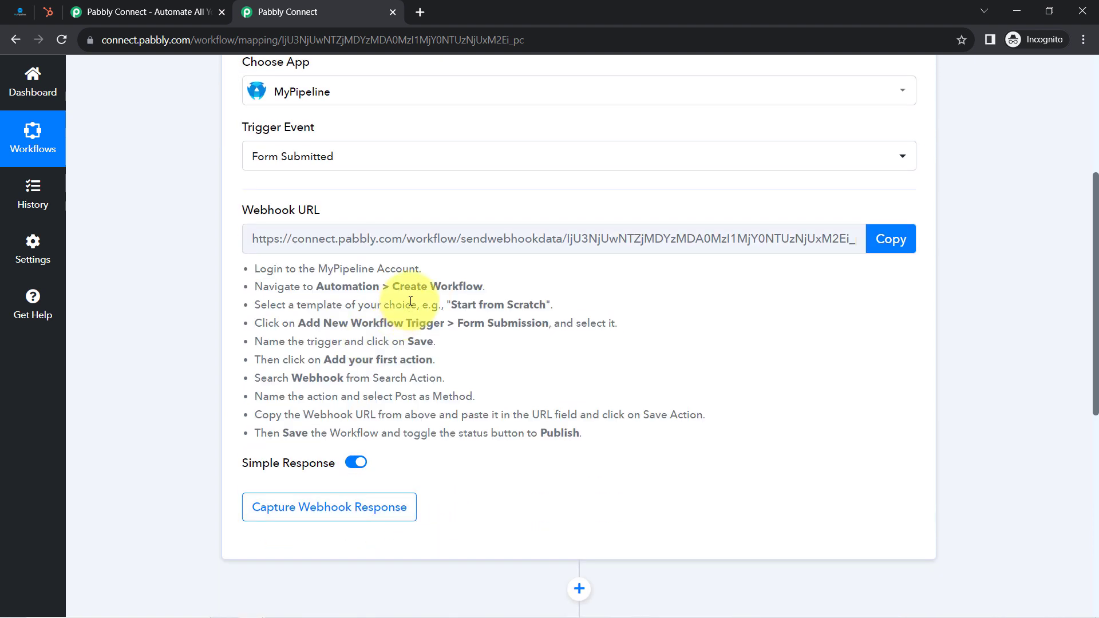
left_click(908, 238)
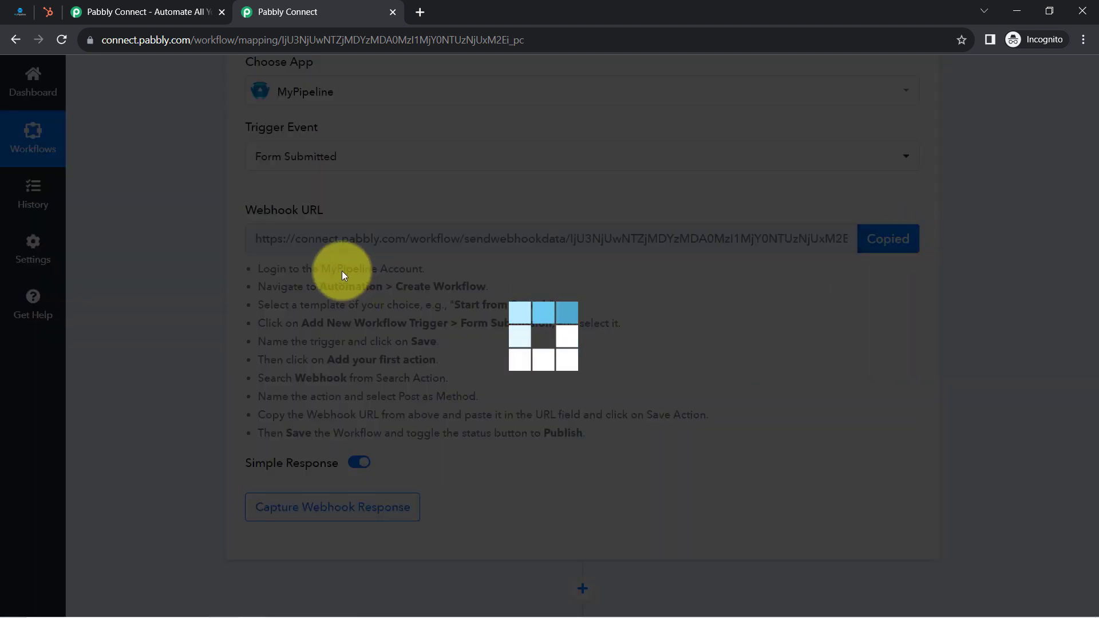
- Switch to MyPipeline, leave the form builder and create an automation workflow using the Start from scratch template
left_click(20, 12)
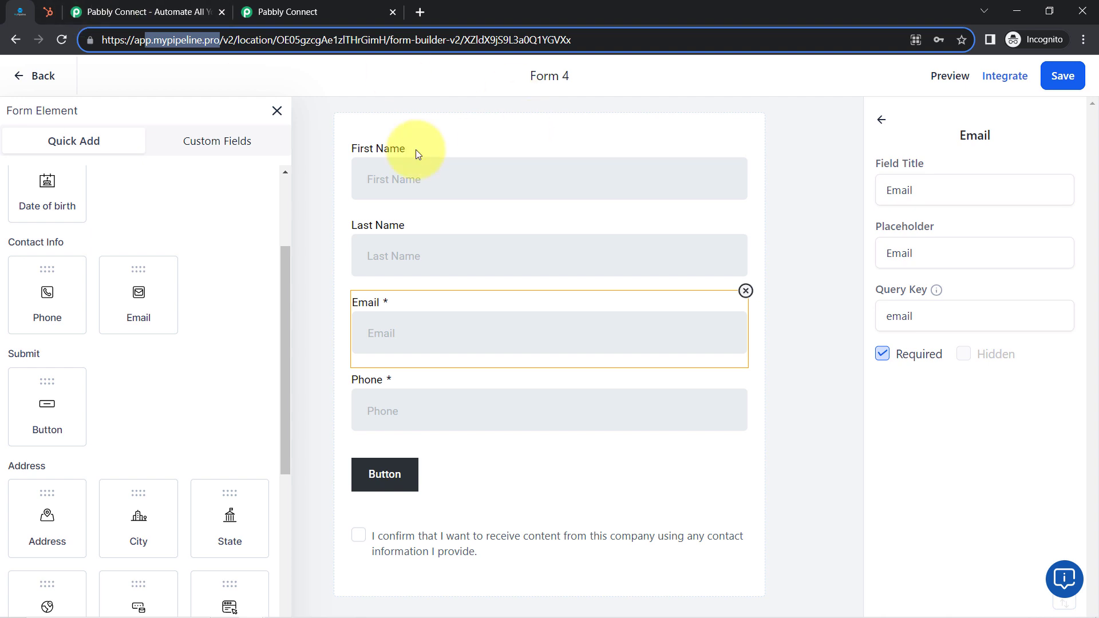
left_click(33, 69)
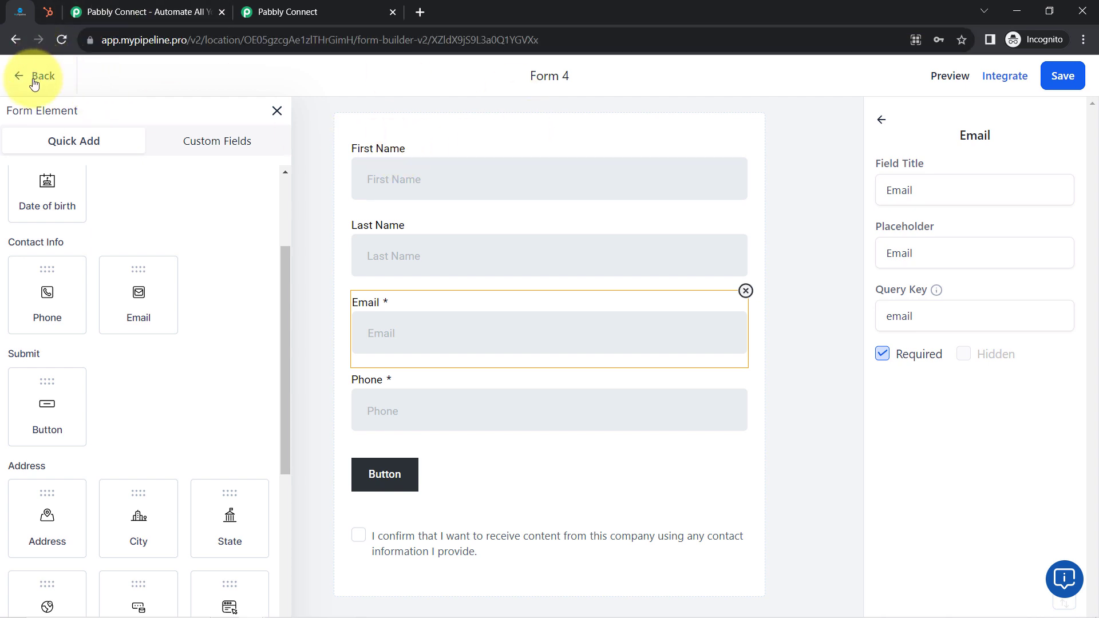
scroll(54, 492, "down", 4)
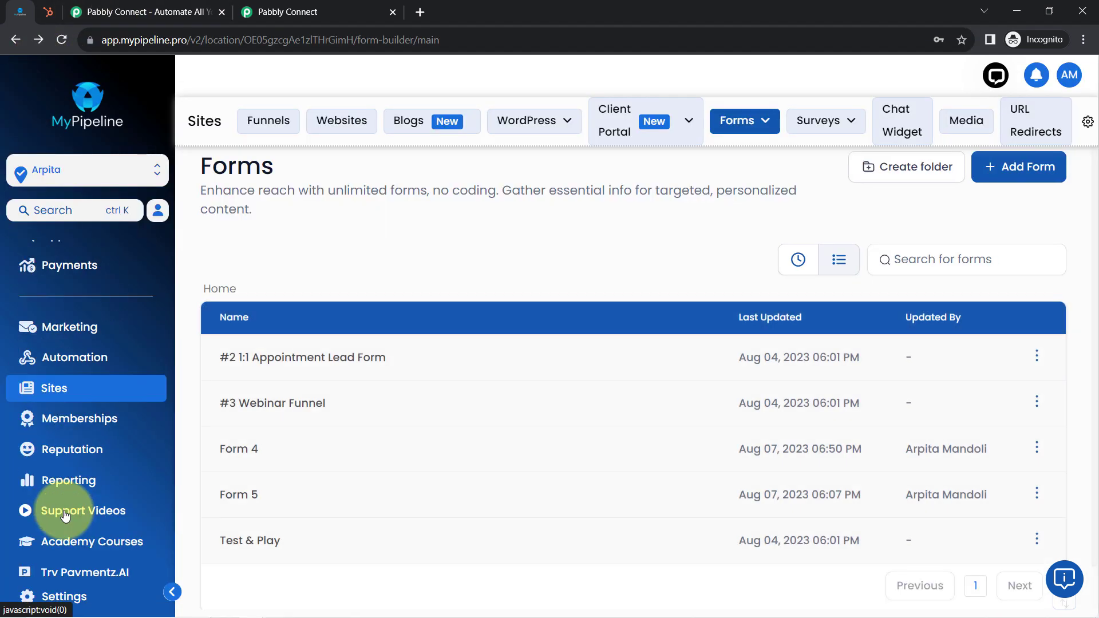
left_click(51, 315)
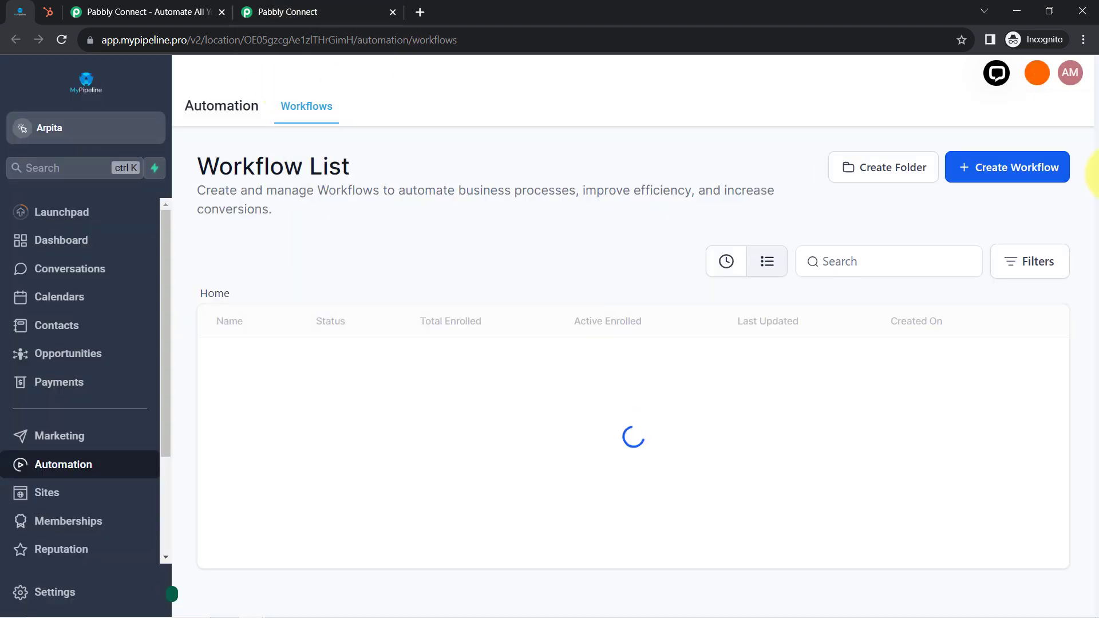
left_click(1000, 172)
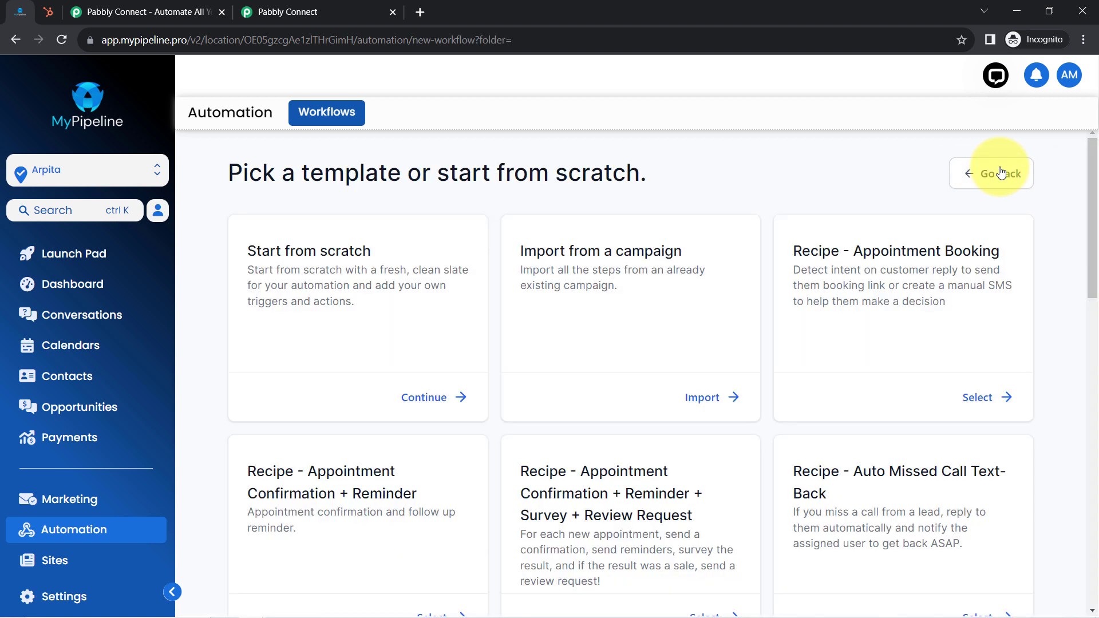
left_click_drag(309, 174, 594, 180)
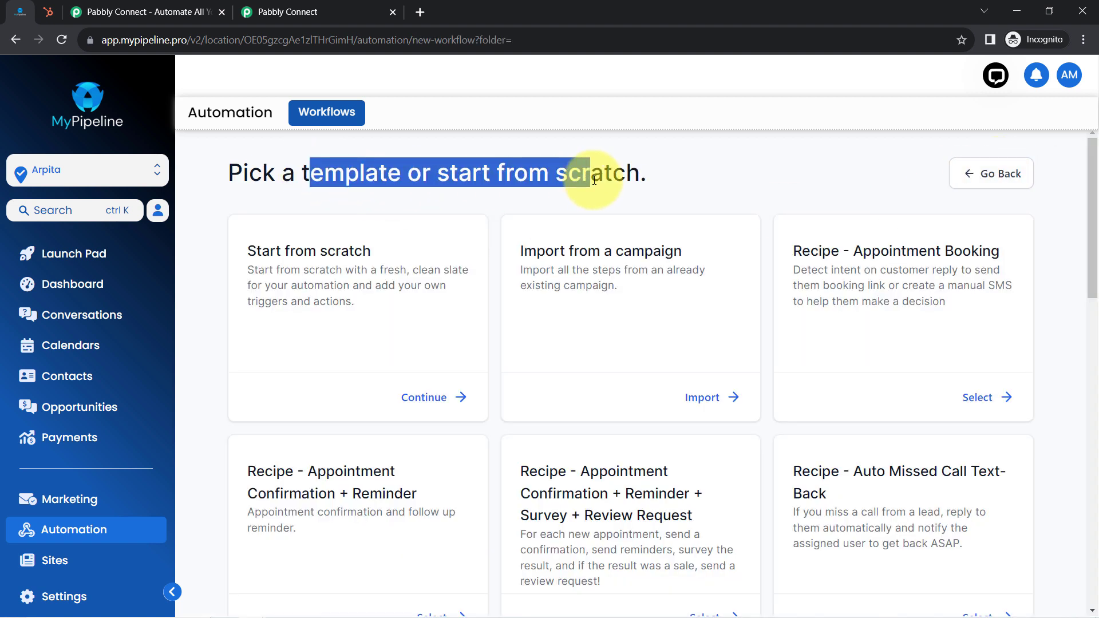
left_click(504, 175)
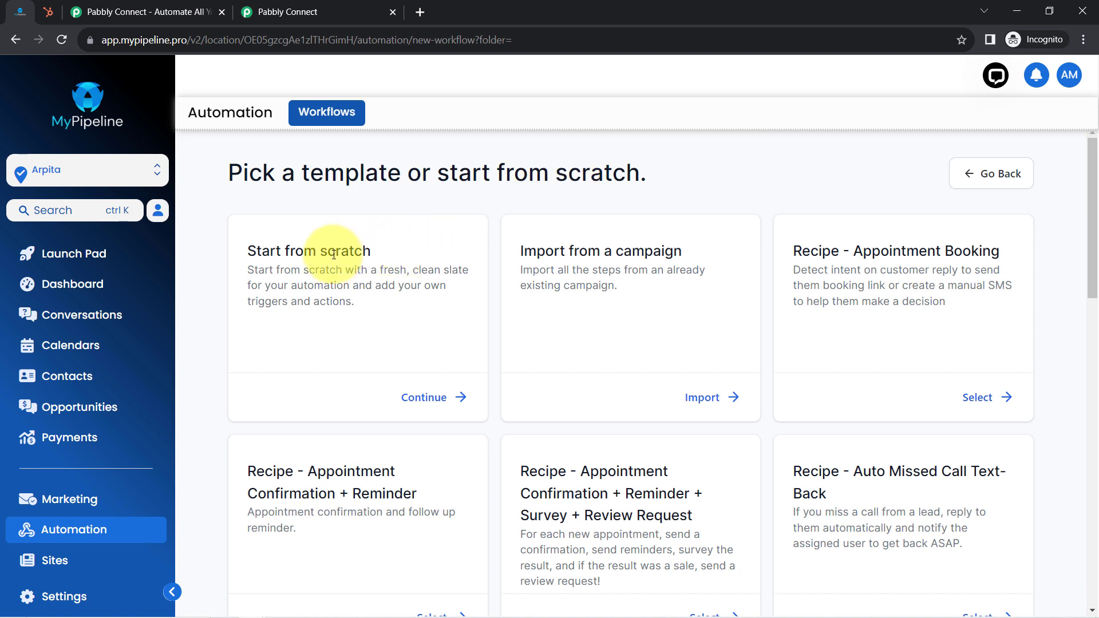
left_click(421, 401)
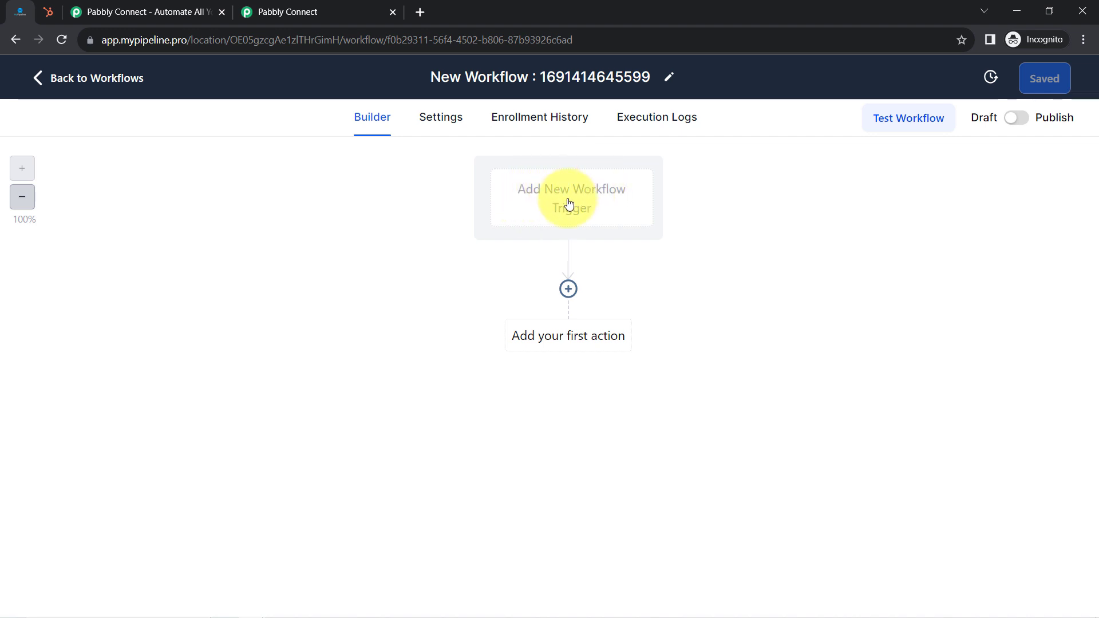
- Search the workflow triggers for "form", choose Form Submitted and save the trigger
left_click(563, 198)
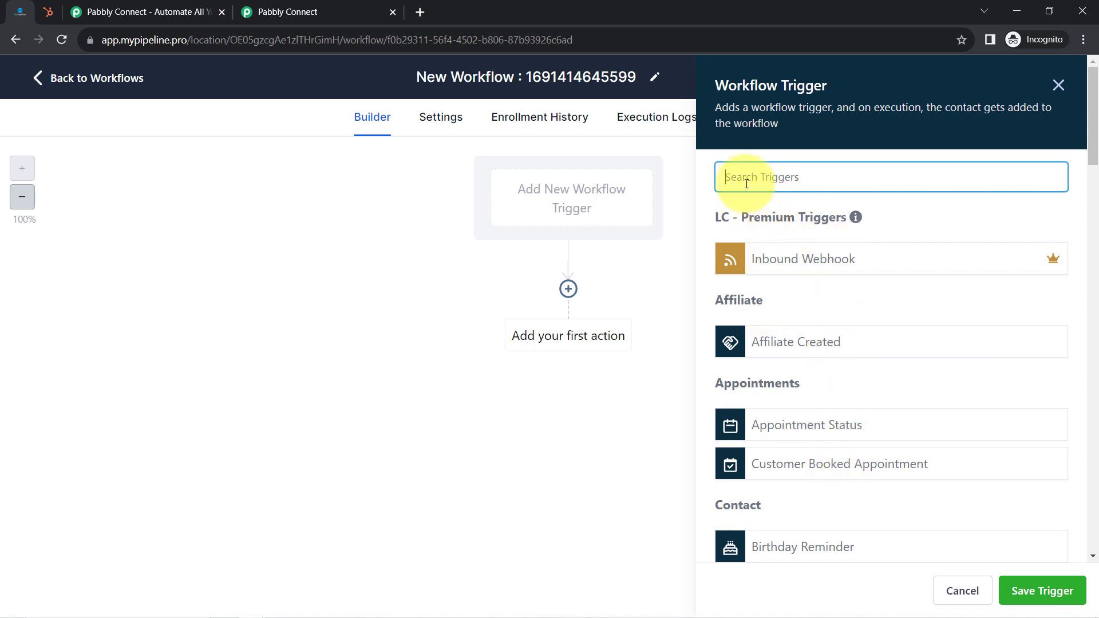
type("form")
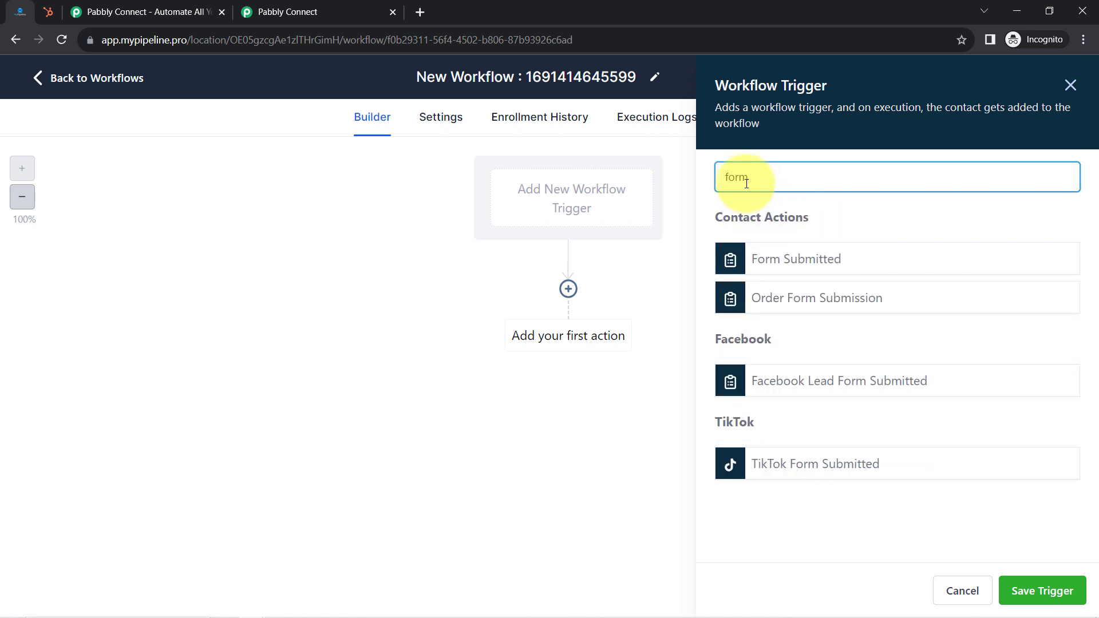
left_click(767, 259)
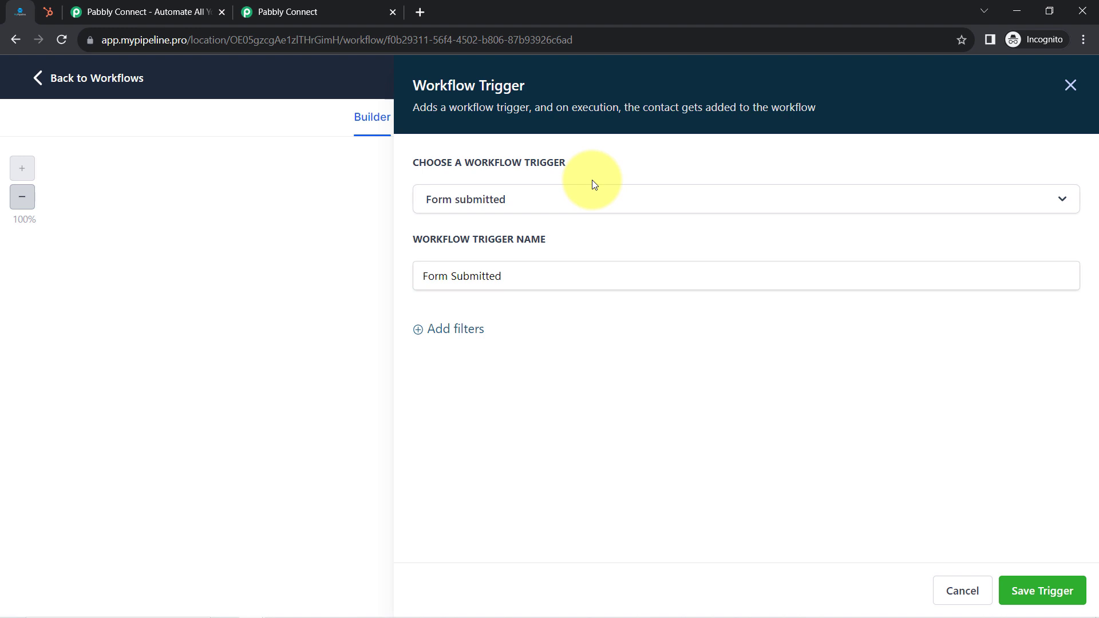
left_click(1072, 589)
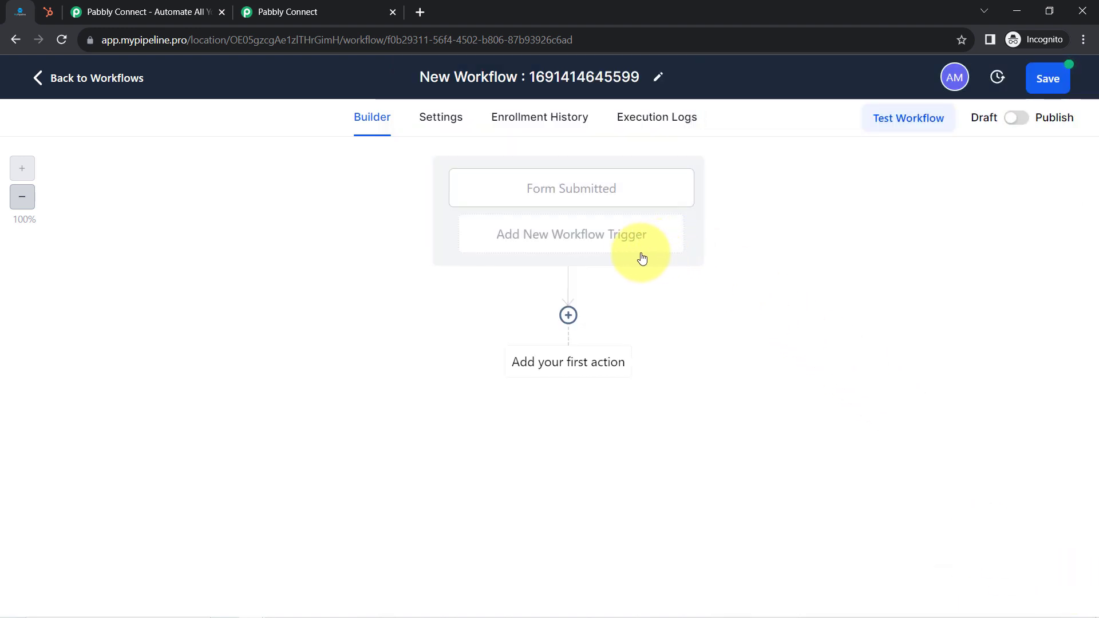
- Search the actions for "webh" and add a Webhook action after the Form Submitted trigger
left_click(566, 316)
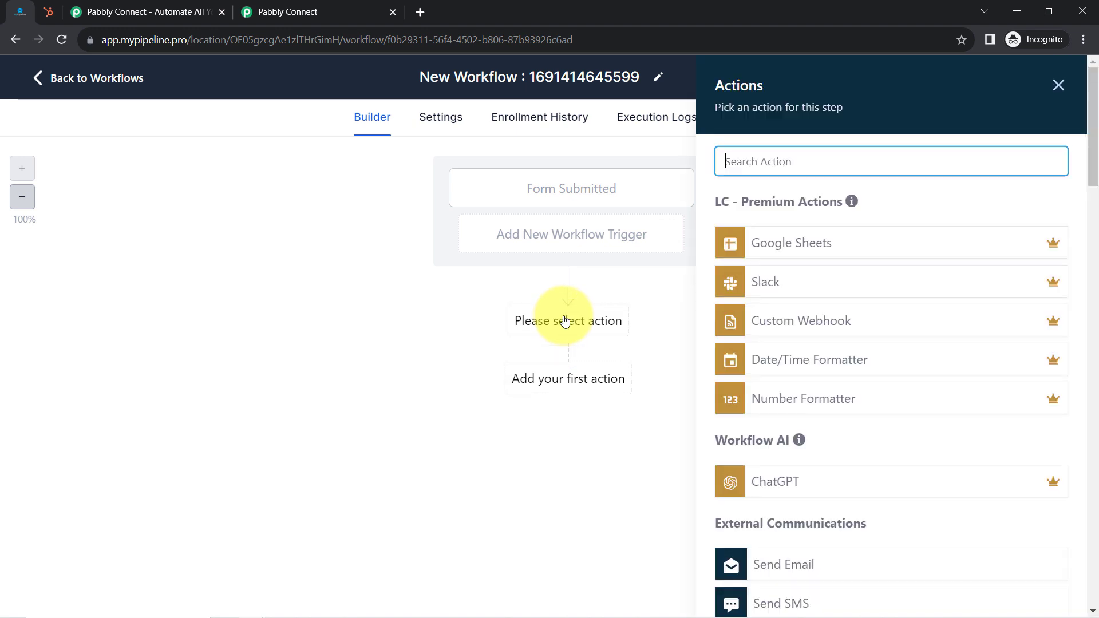
type("webh")
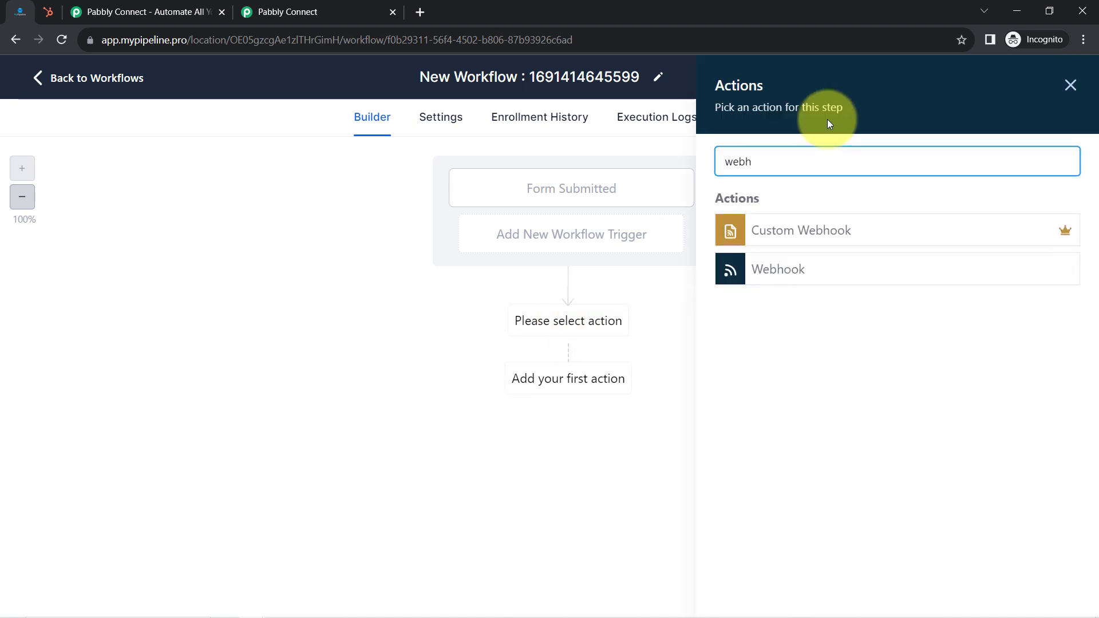
left_click(782, 270)
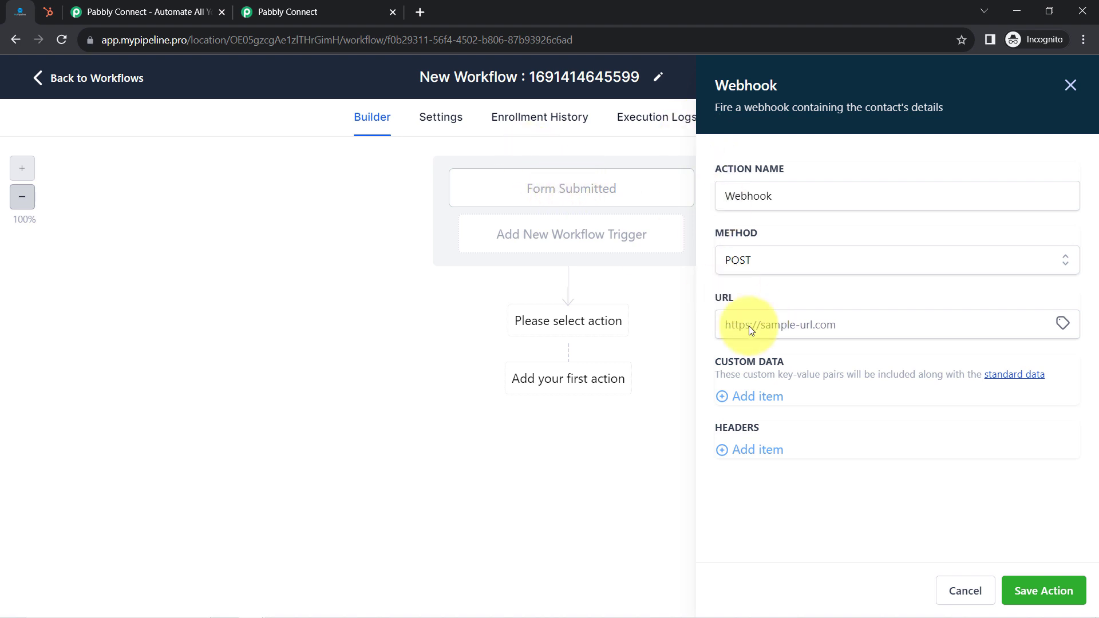
- Paste the copied Pabbly Connect webhook URL as the Webhook action's URL and save the action
left_click(300, 11)
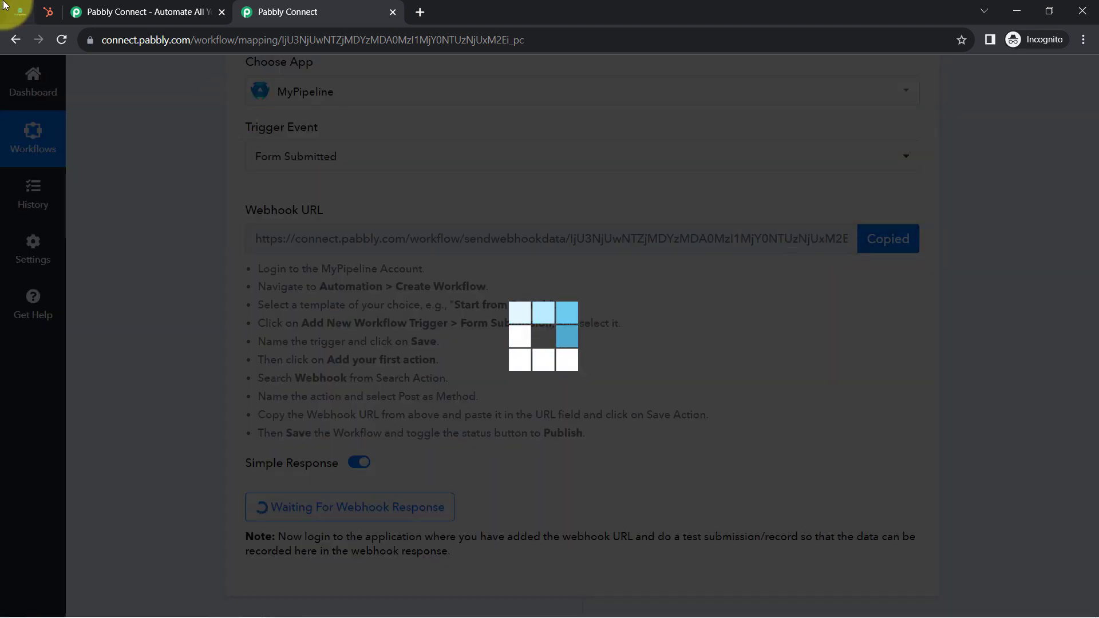
left_click(20, 12)
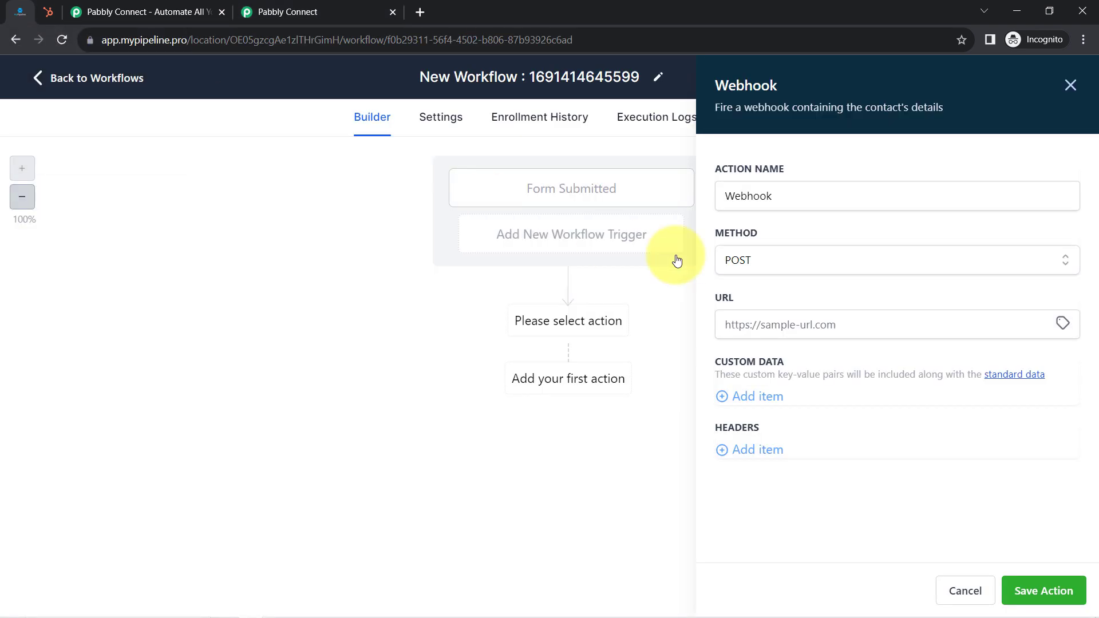
left_click(750, 322)
key("ctrl+v")
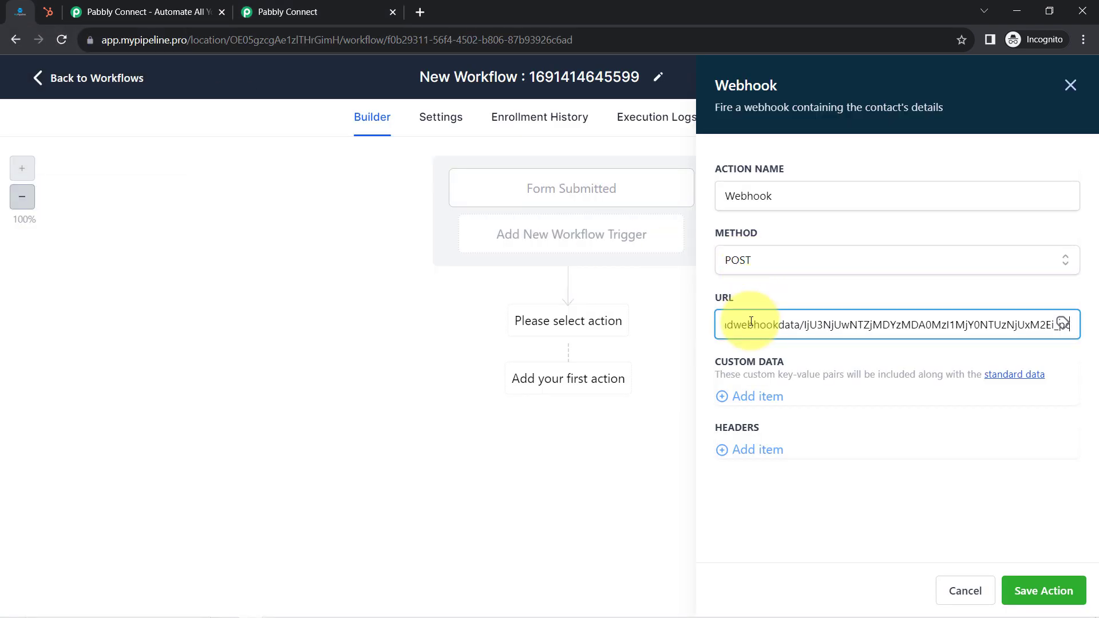
left_click(269, 12)
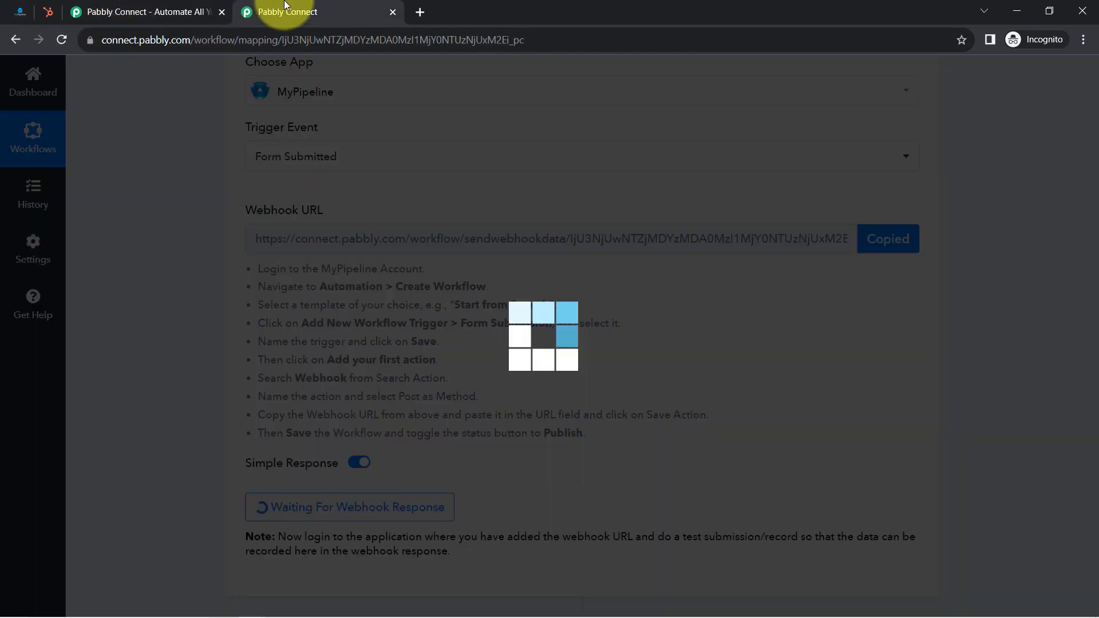
left_click(20, 11)
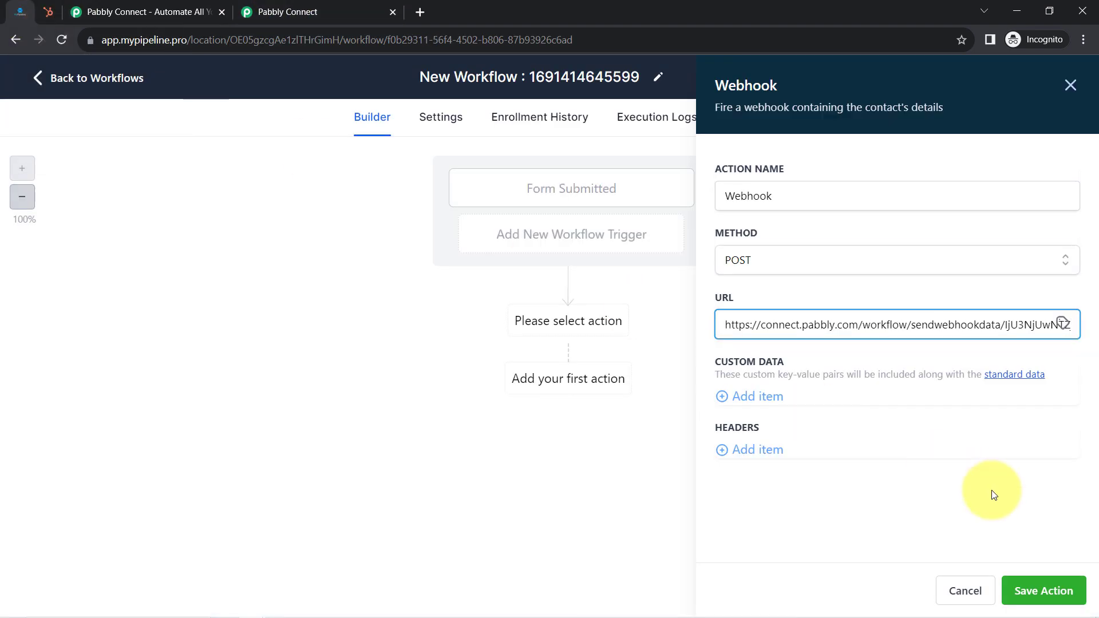
left_click(1042, 591)
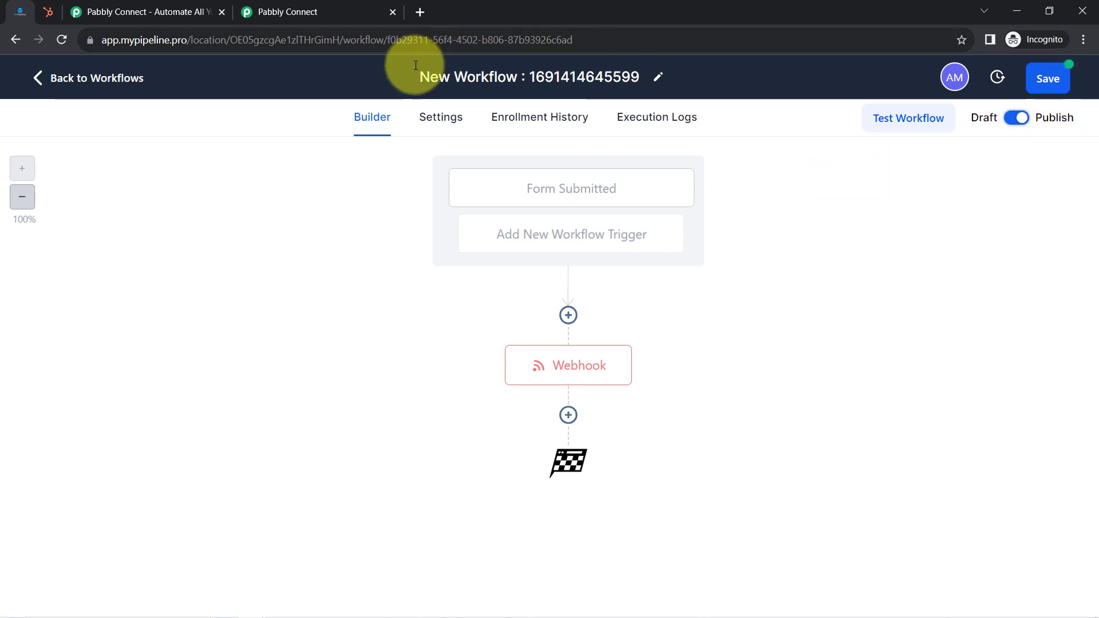
- Save the MyPipeline workflow as published and switch back to the Pabbly Connect workflow
left_click(1053, 79)
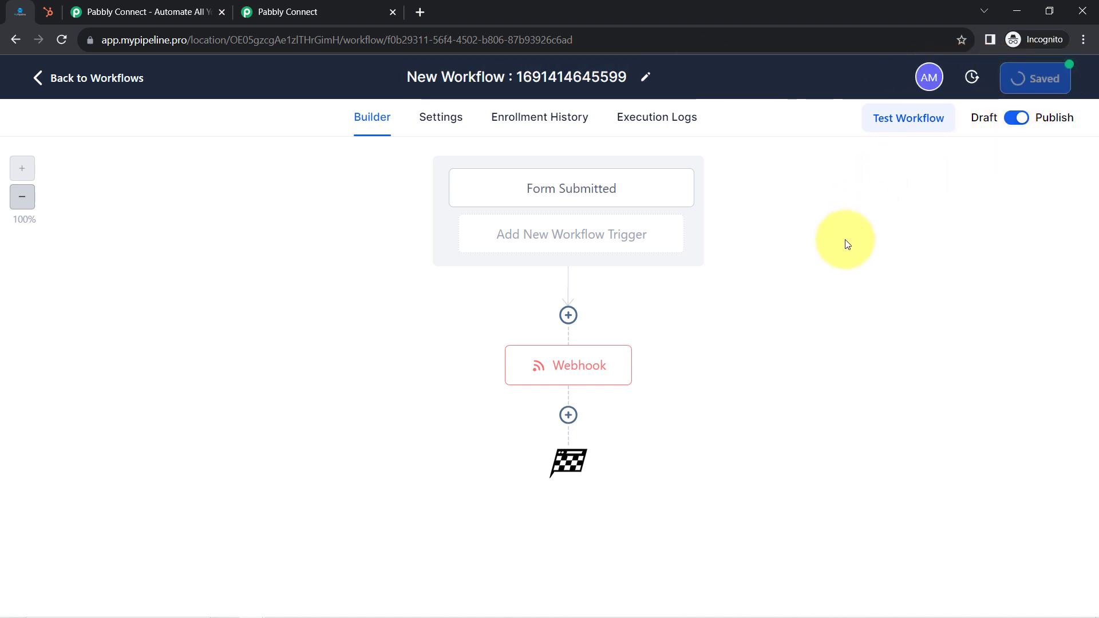
left_click(281, 6)
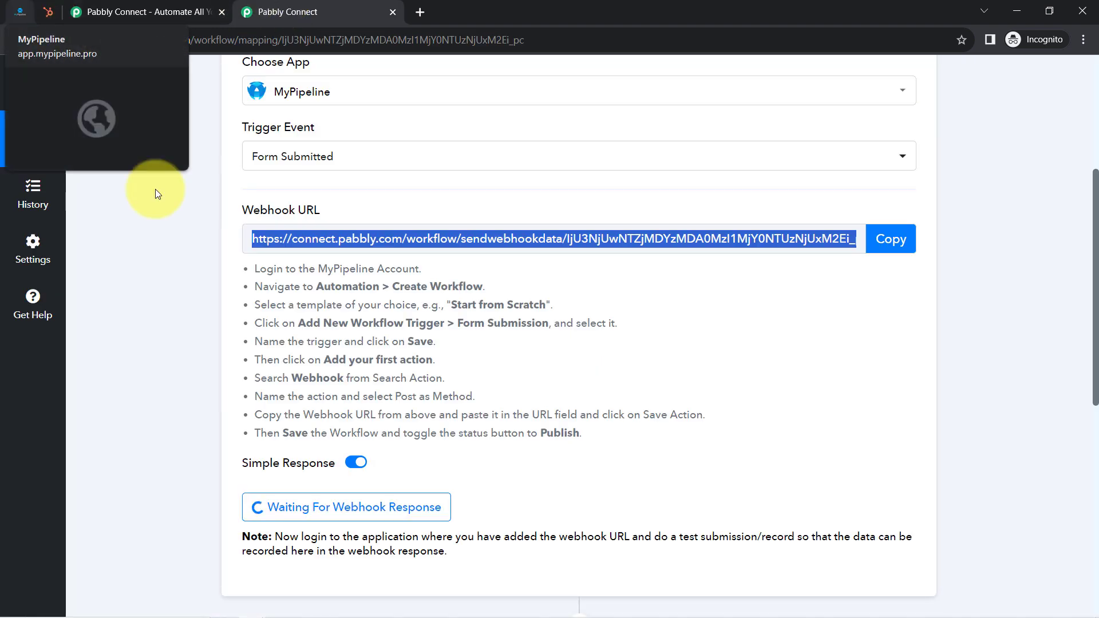
- Read the note below the webhook setup instructions about making a test submission in the connected application
scroll(343, 372, "down", 3)
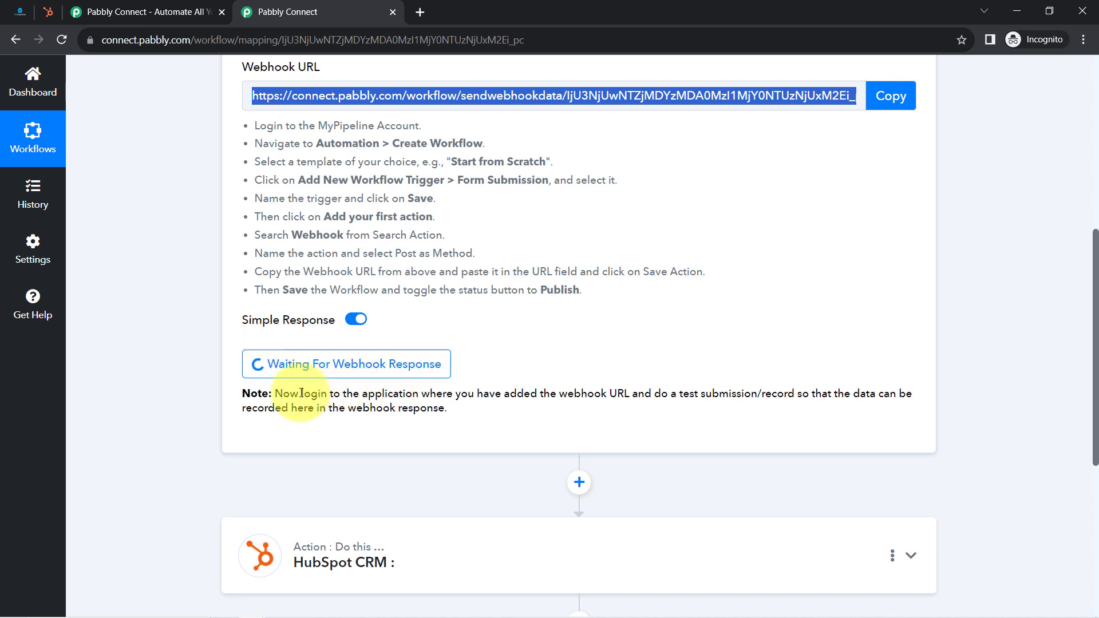
left_click_drag(290, 394, 423, 420)
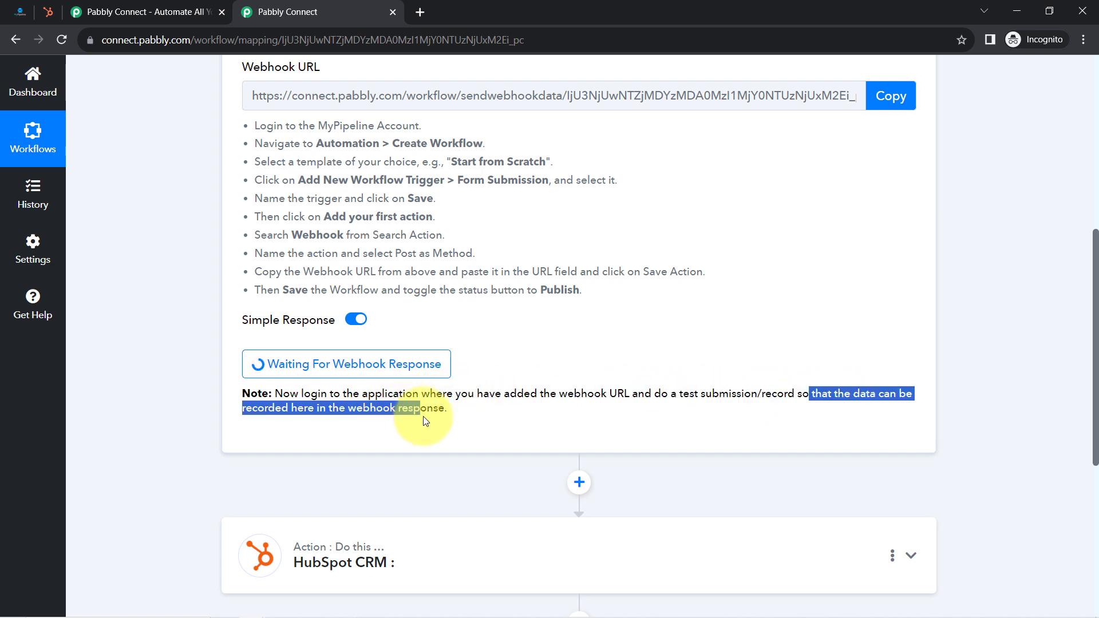
left_click(665, 394)
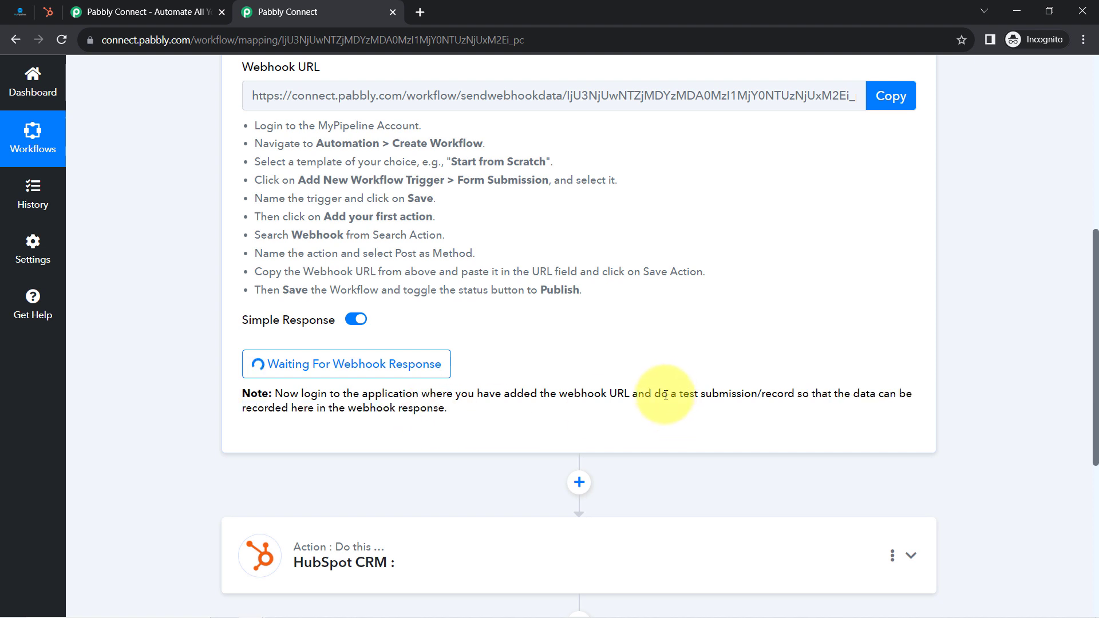
left_click_drag(668, 395, 776, 395)
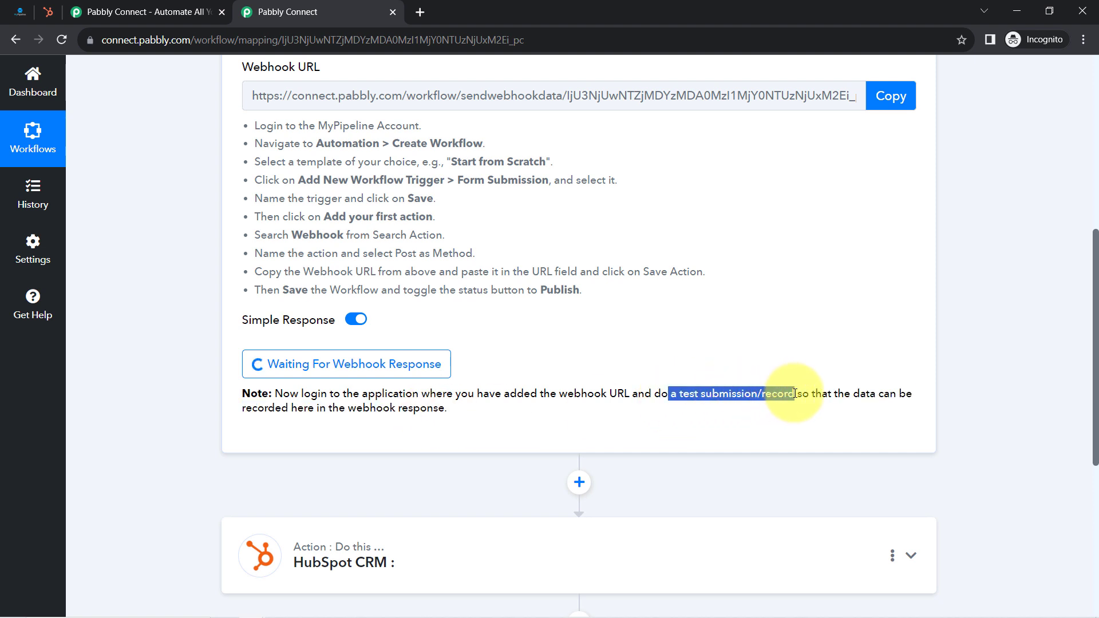
scroll(545, 246, "up", 2)
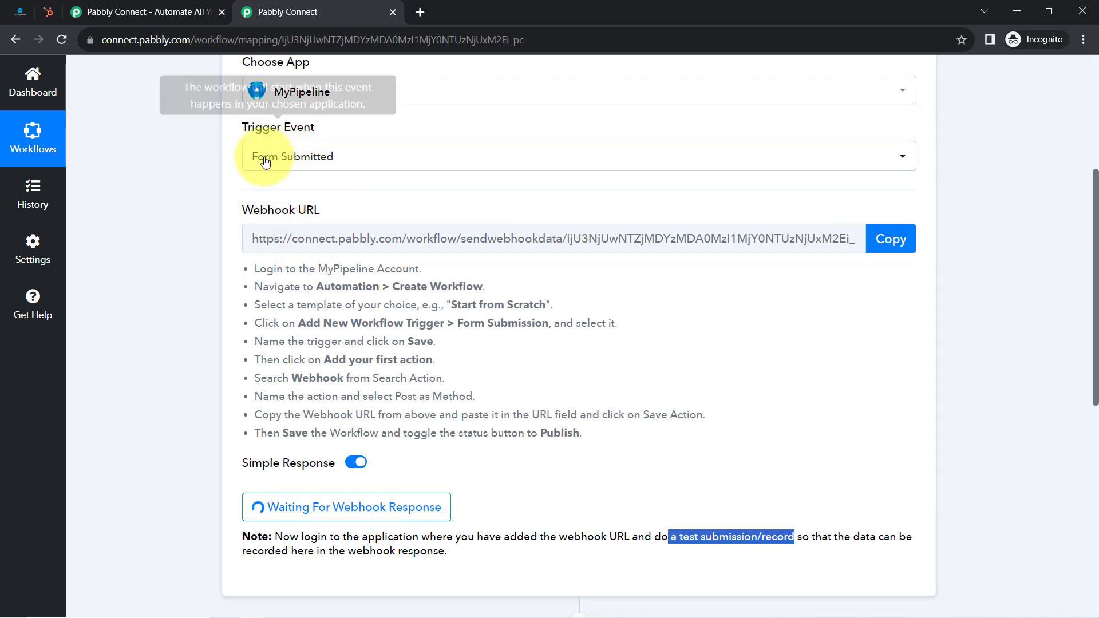
- Switch to MyPipeline, leave the workflow and open the form builder's list of forms under Sites
left_click(12, 6)
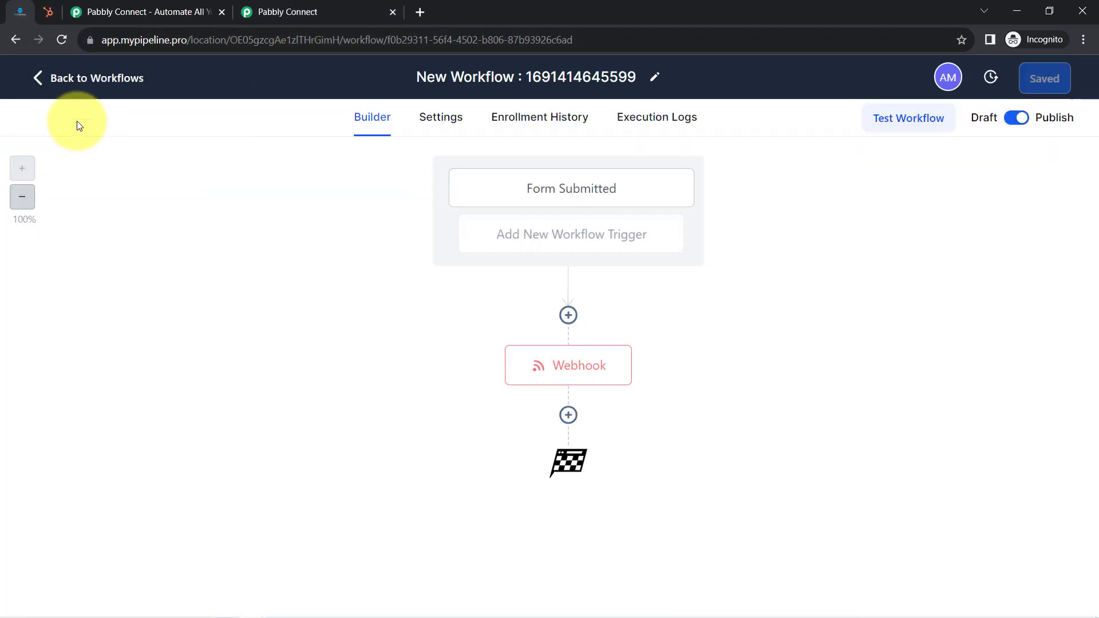
left_click(37, 83)
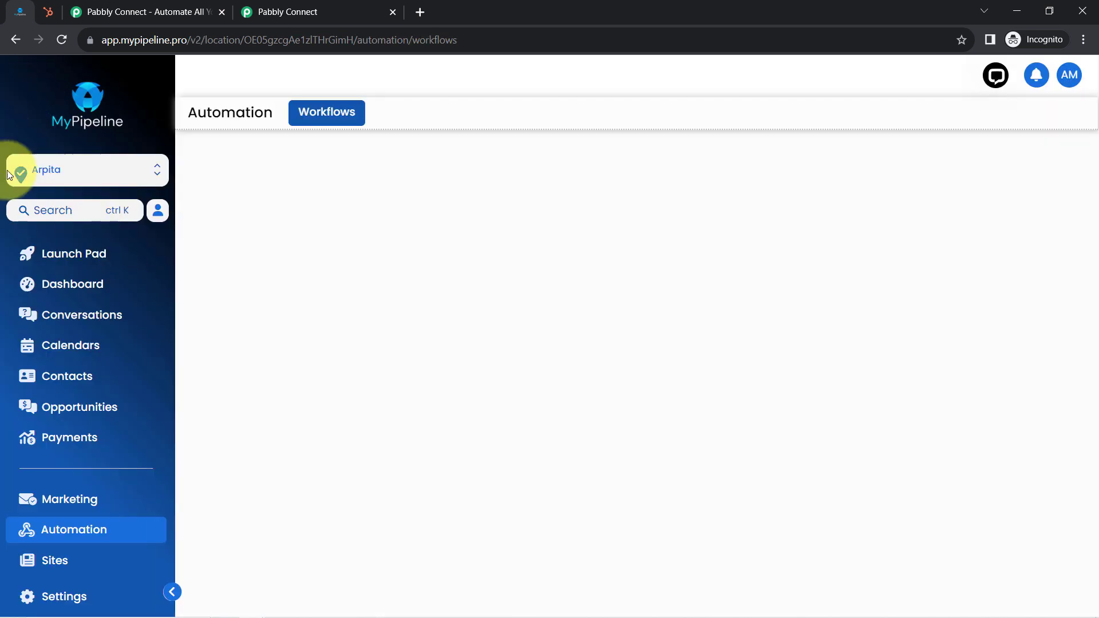
scroll(28, 452, "down", 3)
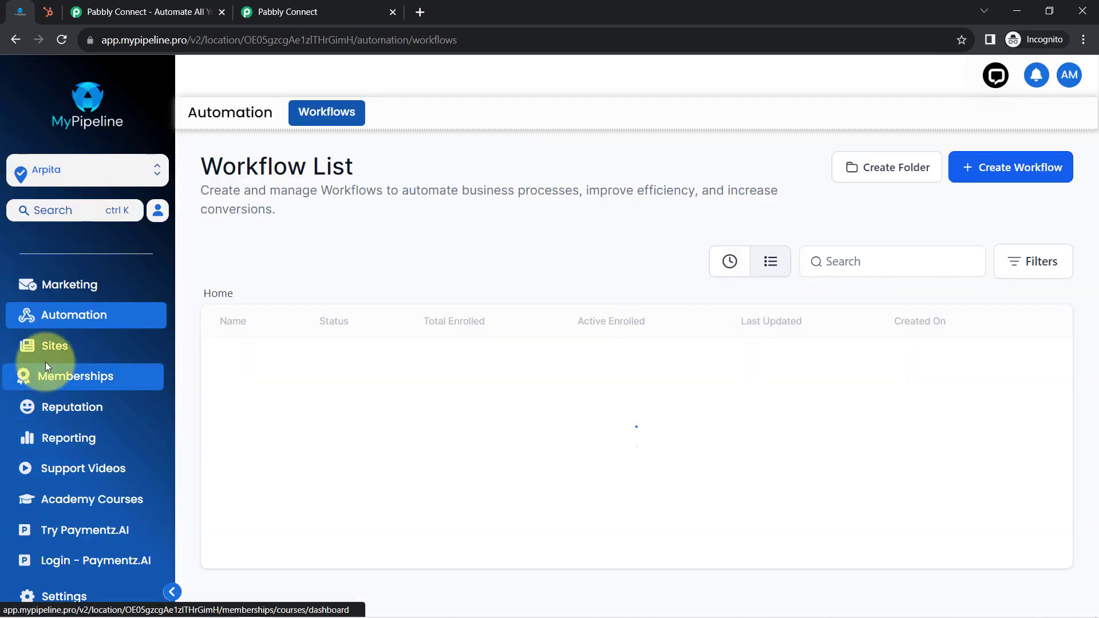
left_click(39, 345)
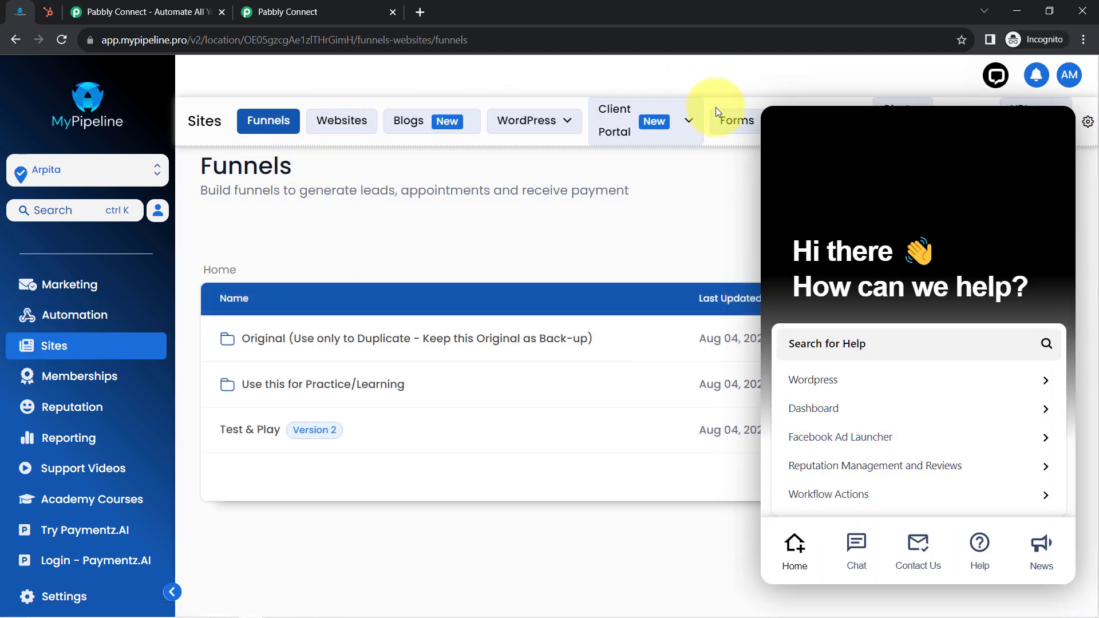
mouse_move(732, 120)
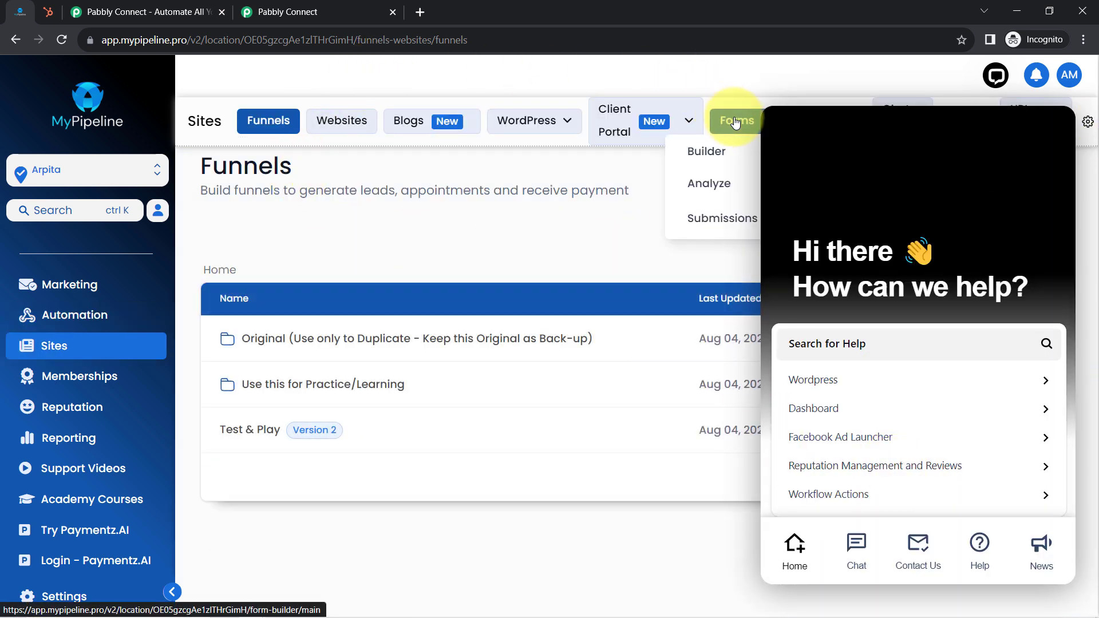
left_click(719, 150)
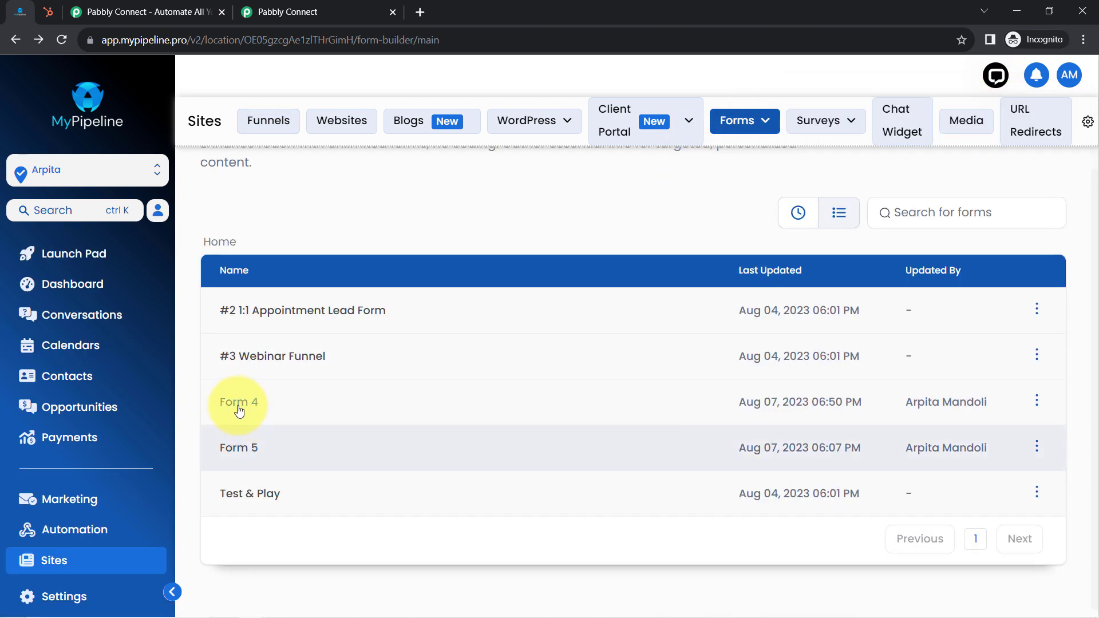
- Submit a test entry through Form 4's preview with a sample first name, last name, email and phone, and the consent box checked
left_click_drag(250, 405, 224, 409)
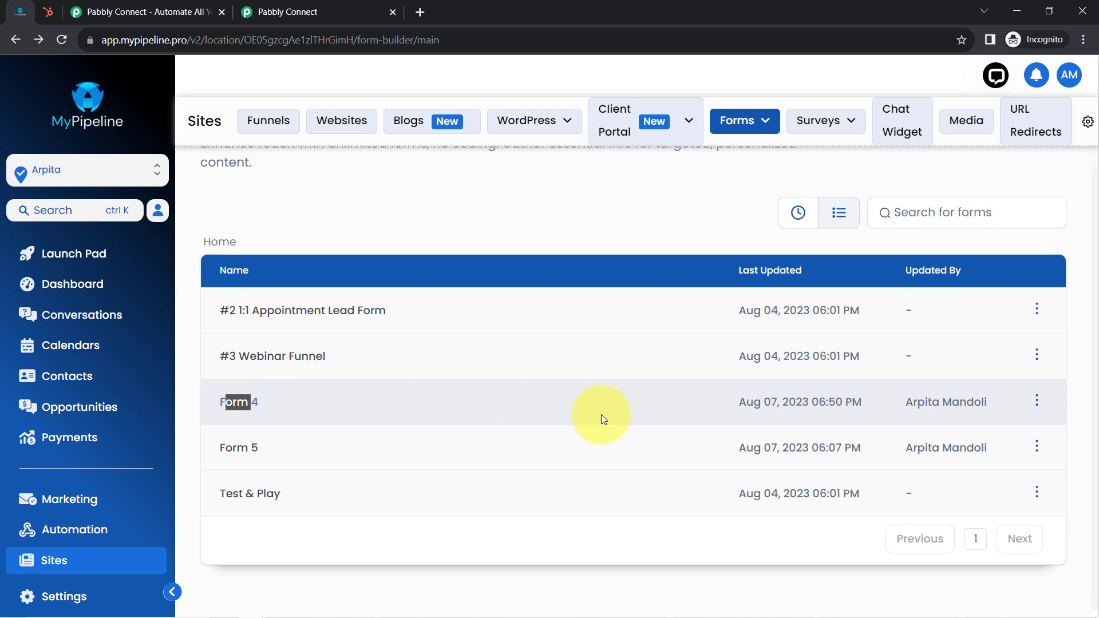
left_click(1037, 402)
left_click(998, 430)
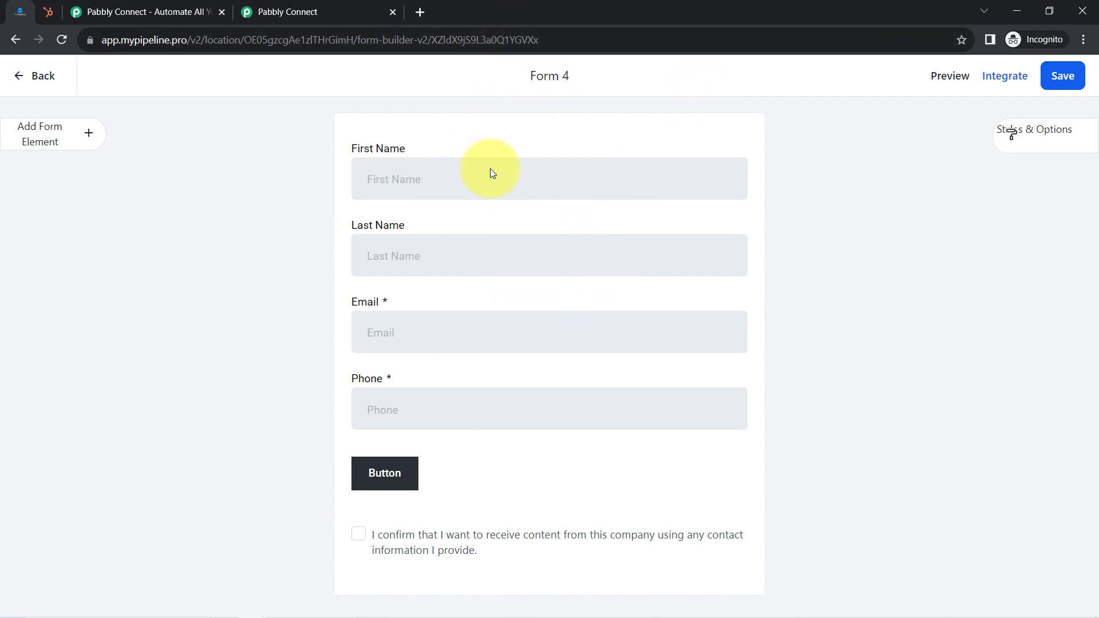
left_click(950, 80)
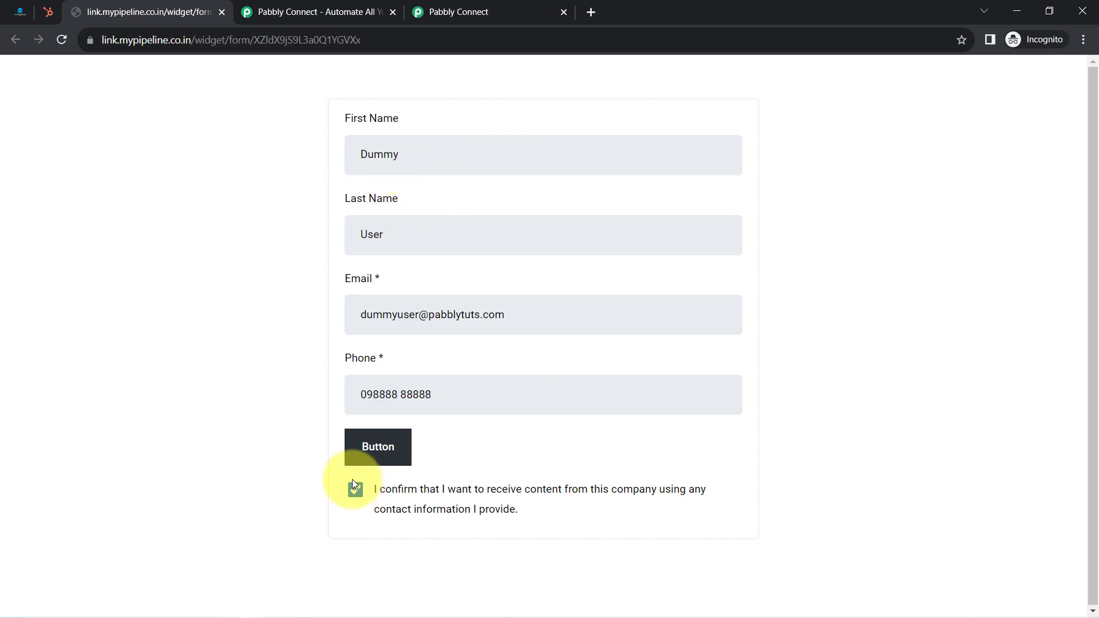
left_click(363, 451)
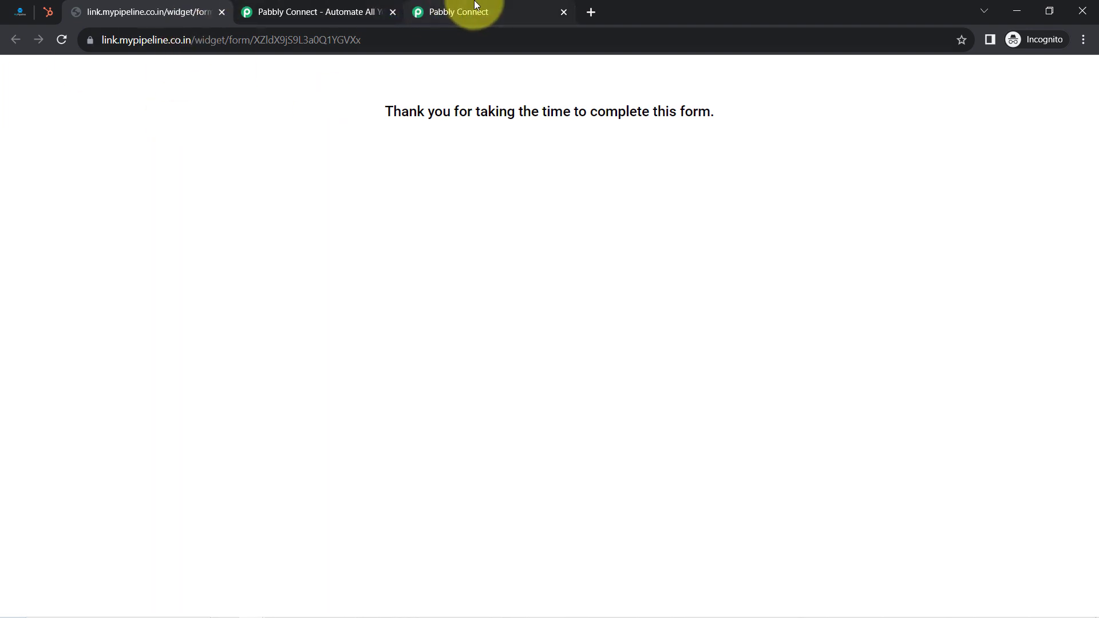
- Switch back to the Pabbly Connect workflow and examine the webhook response received for the MyPipeline trigger
left_click(461, 11)
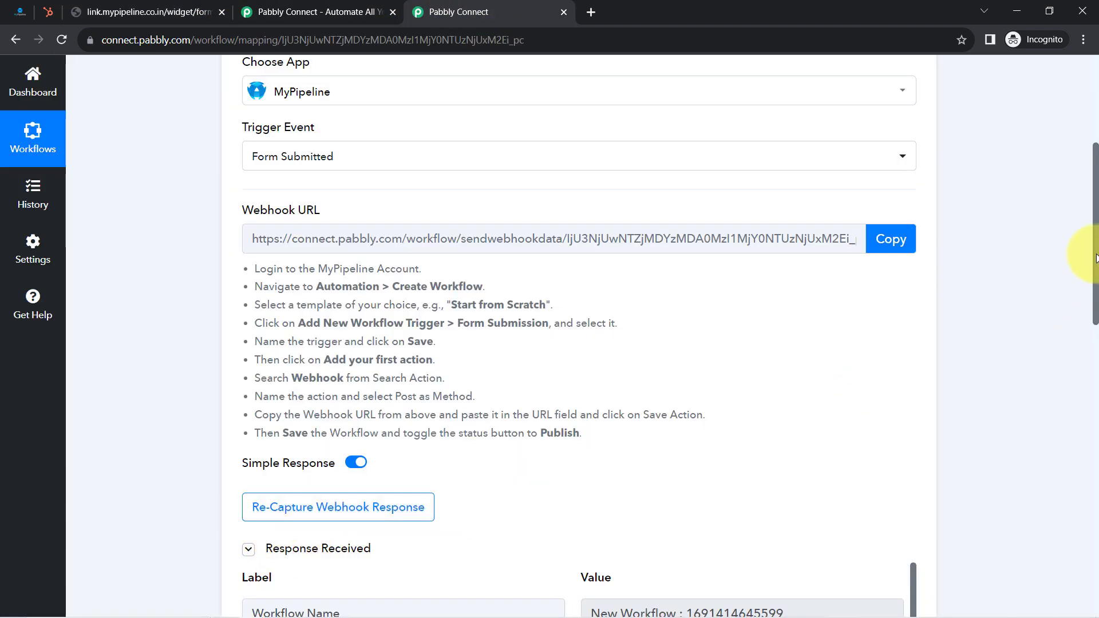
left_click_drag(1096, 257, 1093, 332)
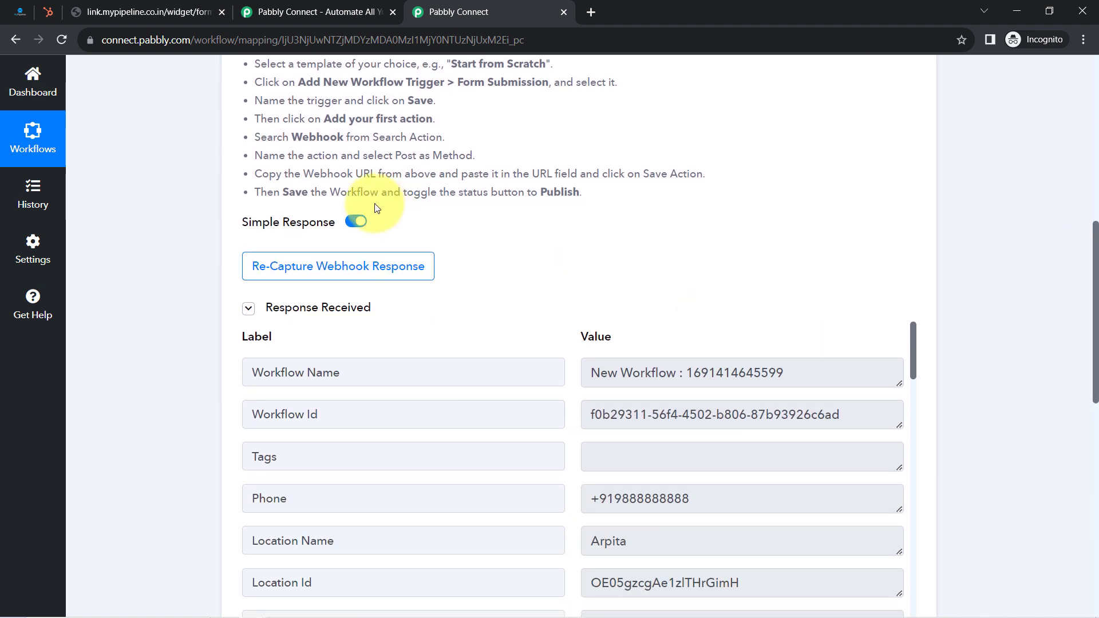
left_click(343, 312)
left_click(378, 313)
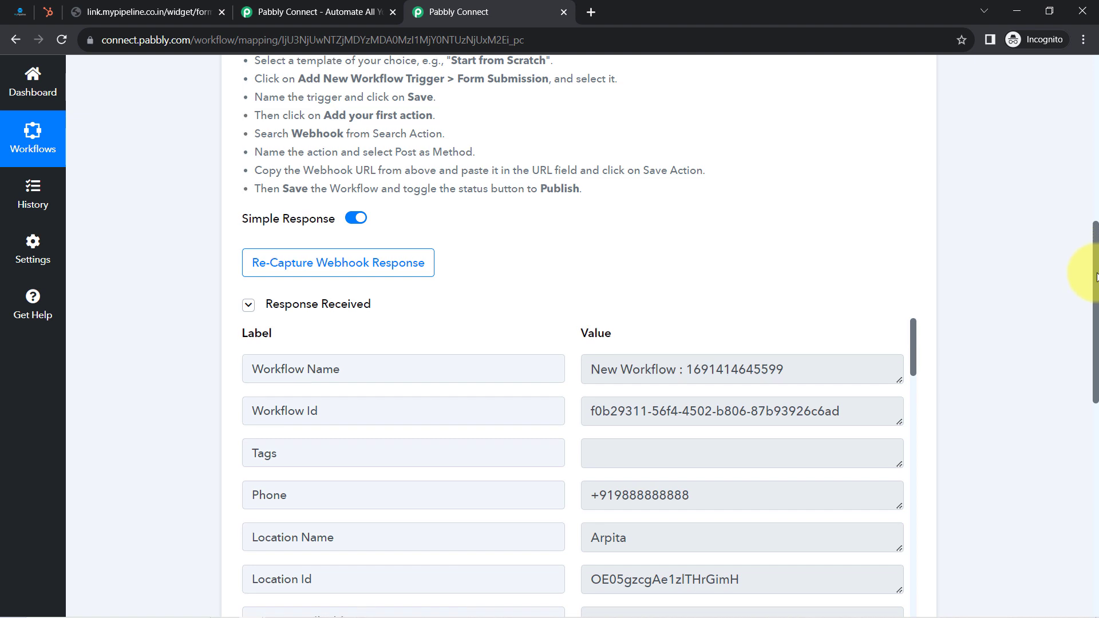
left_click_drag(1080, 223, 1080, 350)
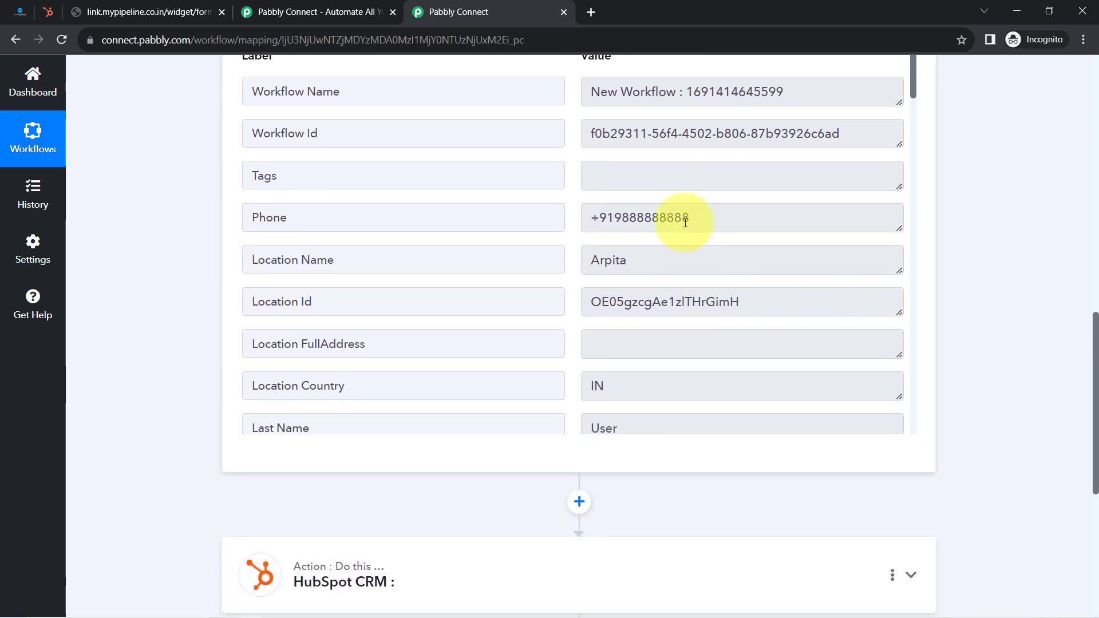
- Check the phone, last name, full name, first name and email values in the captured response against the test submission
left_click_drag(687, 218, 642, 256)
scroll(667, 298, "down", 1)
scroll(667, 298, "down", 2)
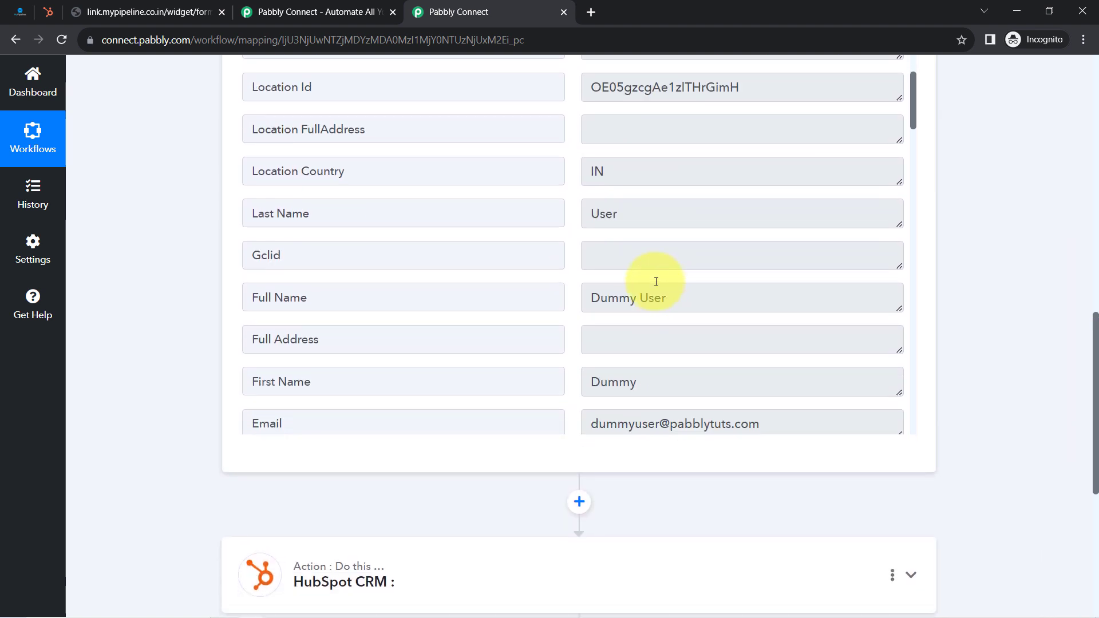
left_click_drag(622, 213, 575, 226)
left_click_drag(656, 299, 571, 311)
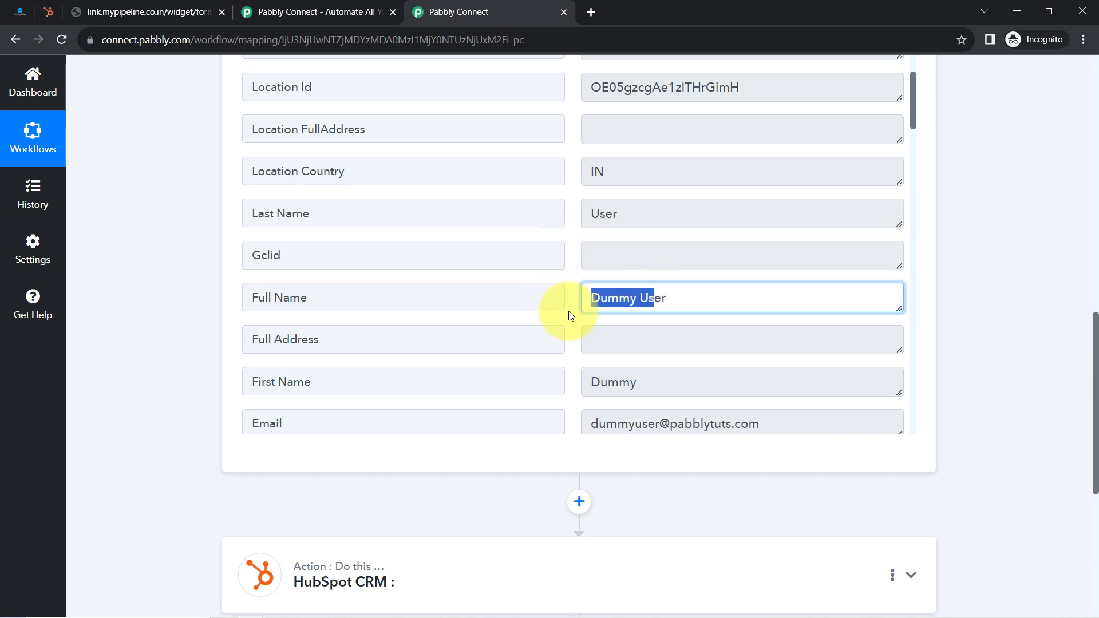
left_click_drag(611, 392, 590, 393)
left_click_drag(656, 424, 604, 429)
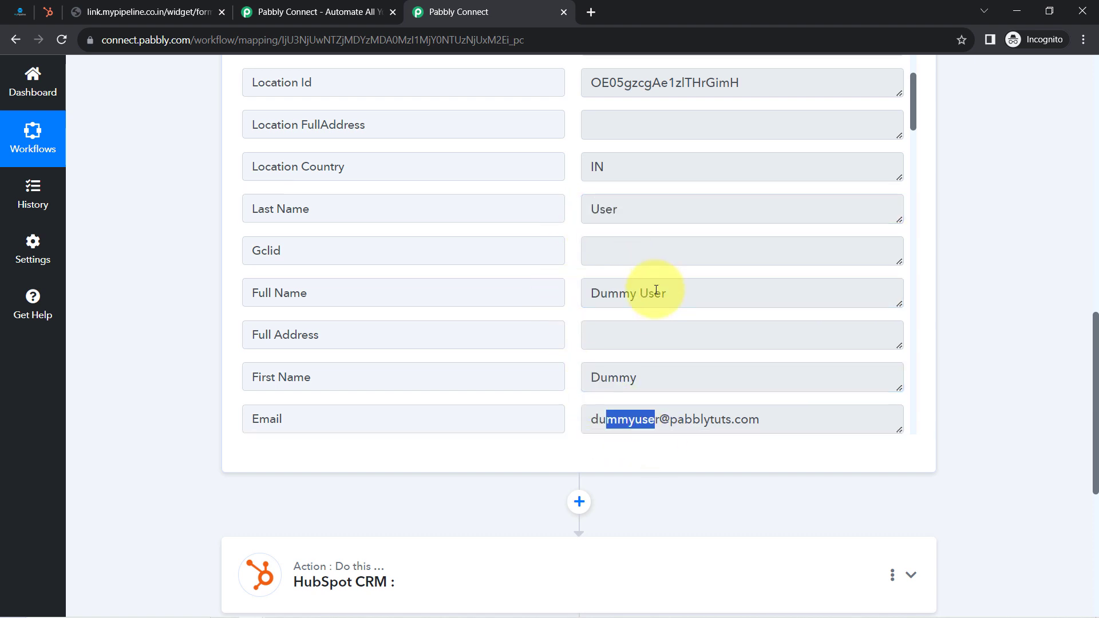
- Compare the captured response's Contact Source value with the form's name in MyPipeline, and return to the Pabbly Connect workflow
scroll(646, 210, "down", 1)
scroll(573, 298, "down", 3)
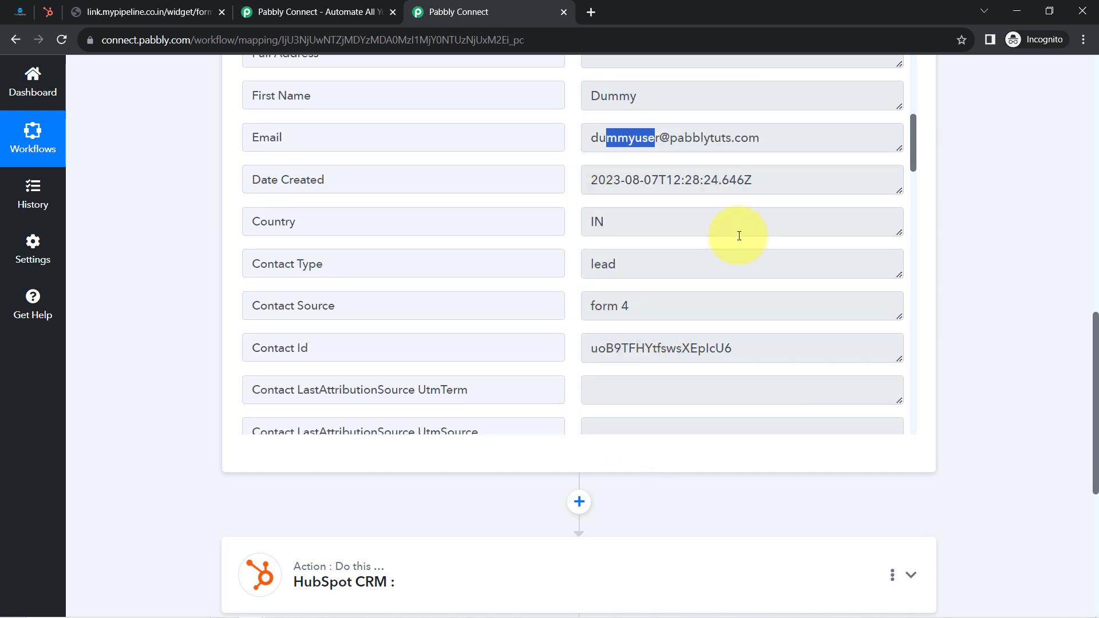
left_click(665, 297)
key("ctrl+a")
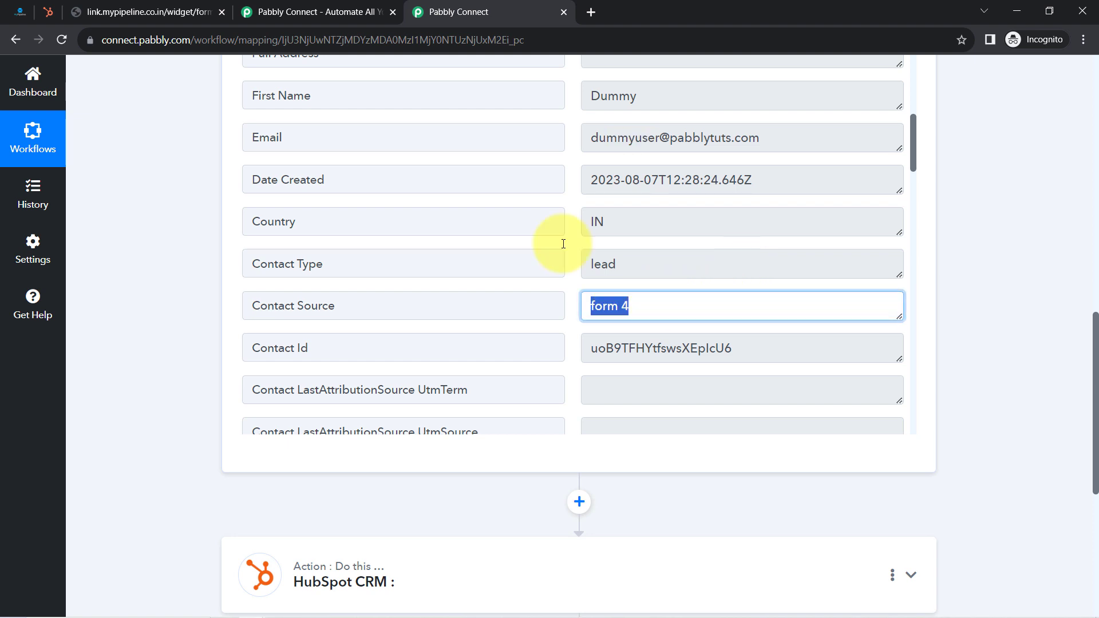
left_click(20, 13)
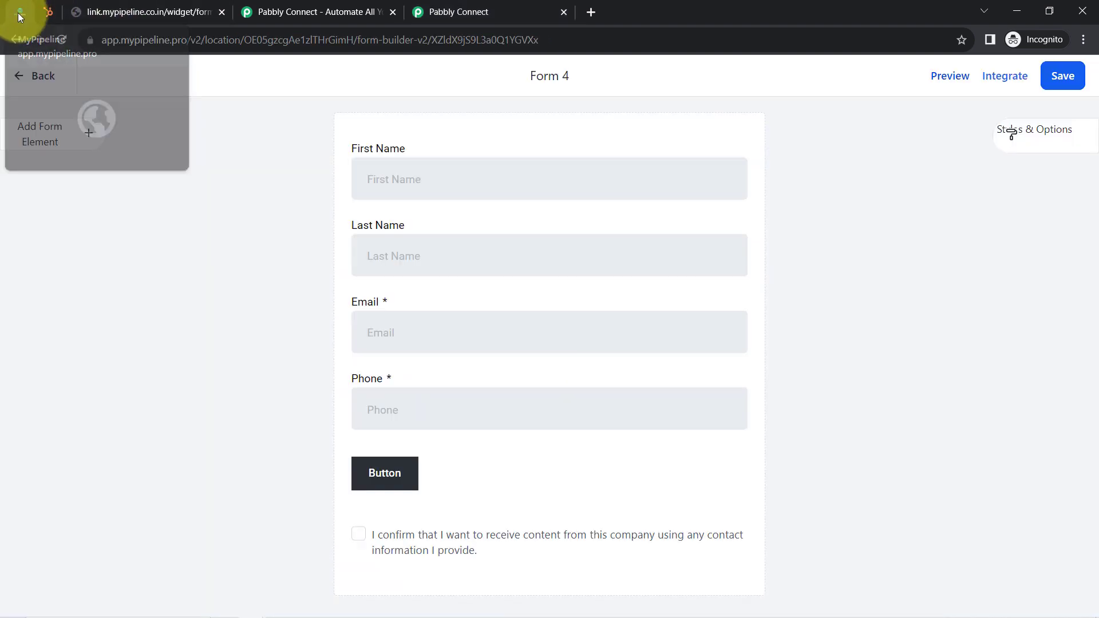
left_click(446, 11)
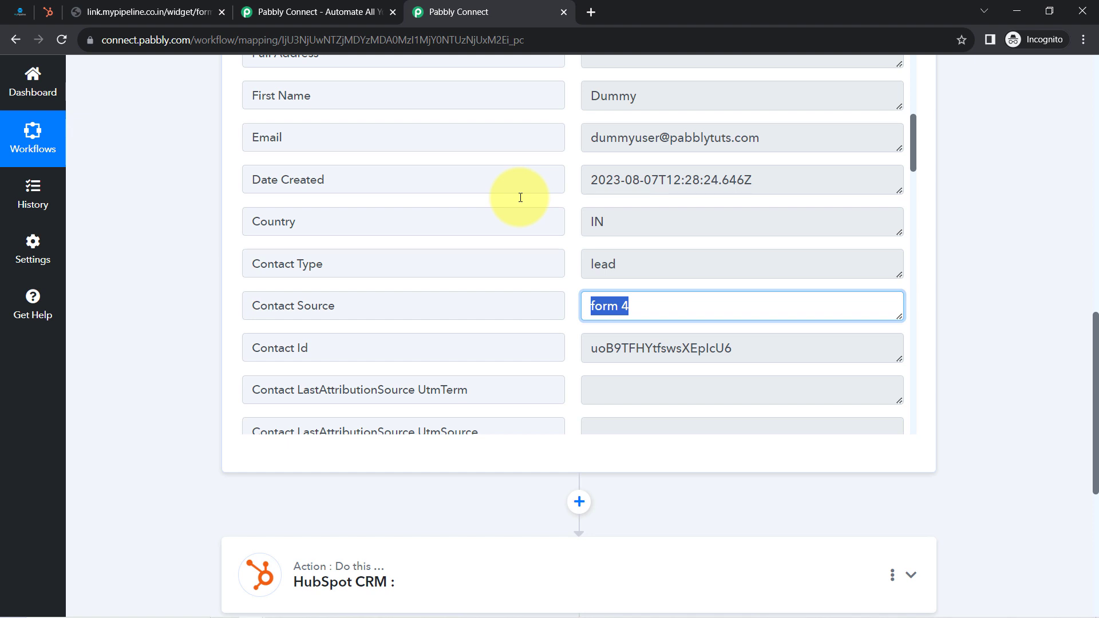
left_click(20, 12)
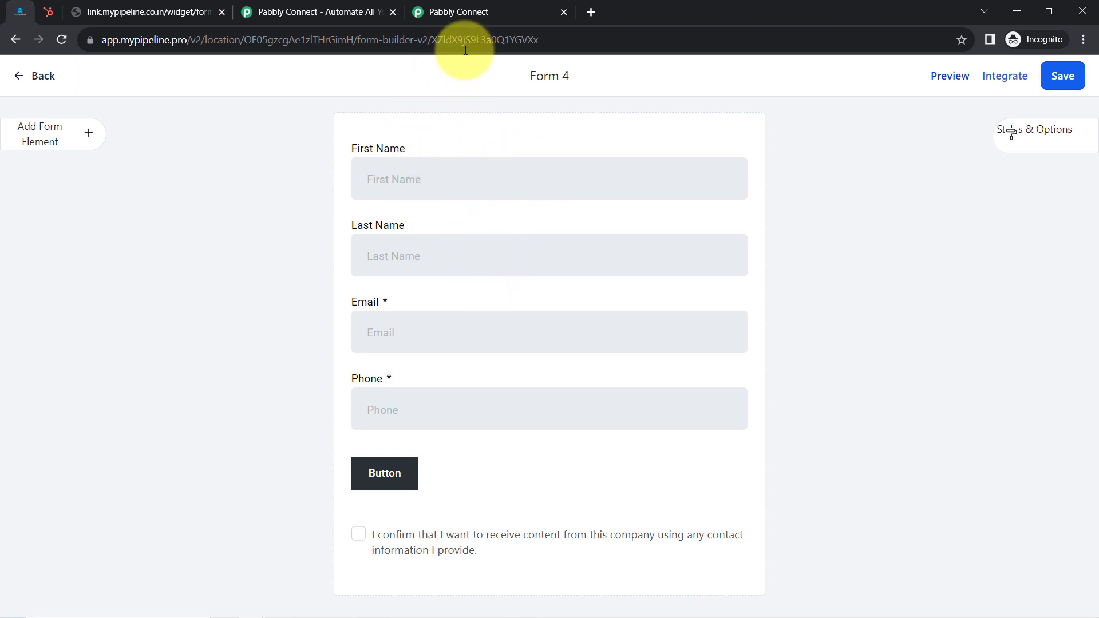
left_click(501, 5)
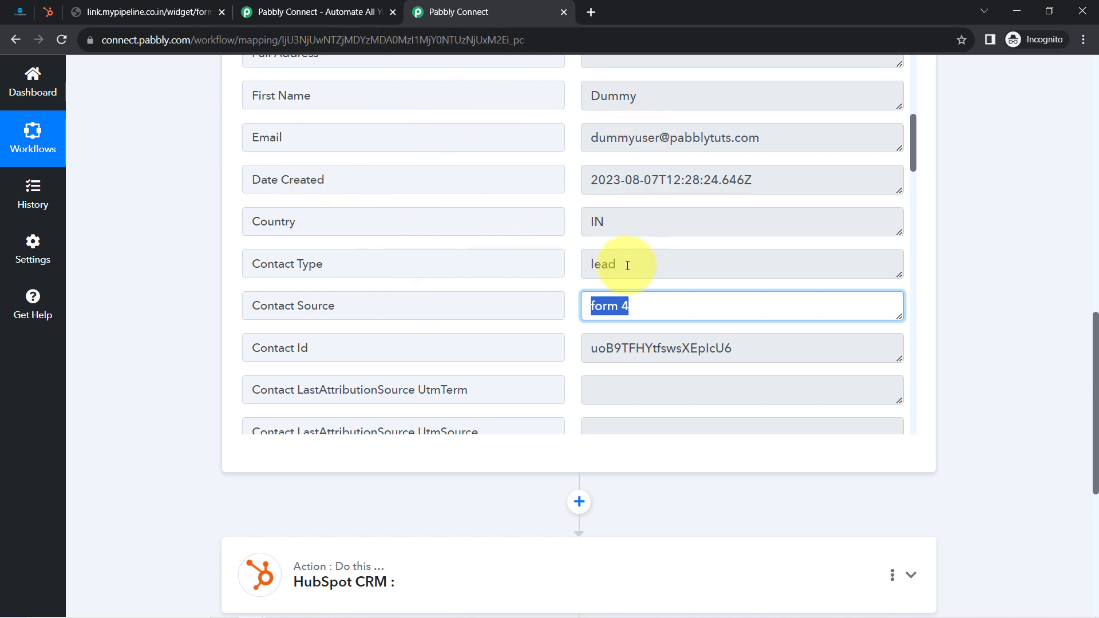
- Expand the HubSpot CRM action and set its action event to Create a Contact
scroll(146, 246, "down", 5)
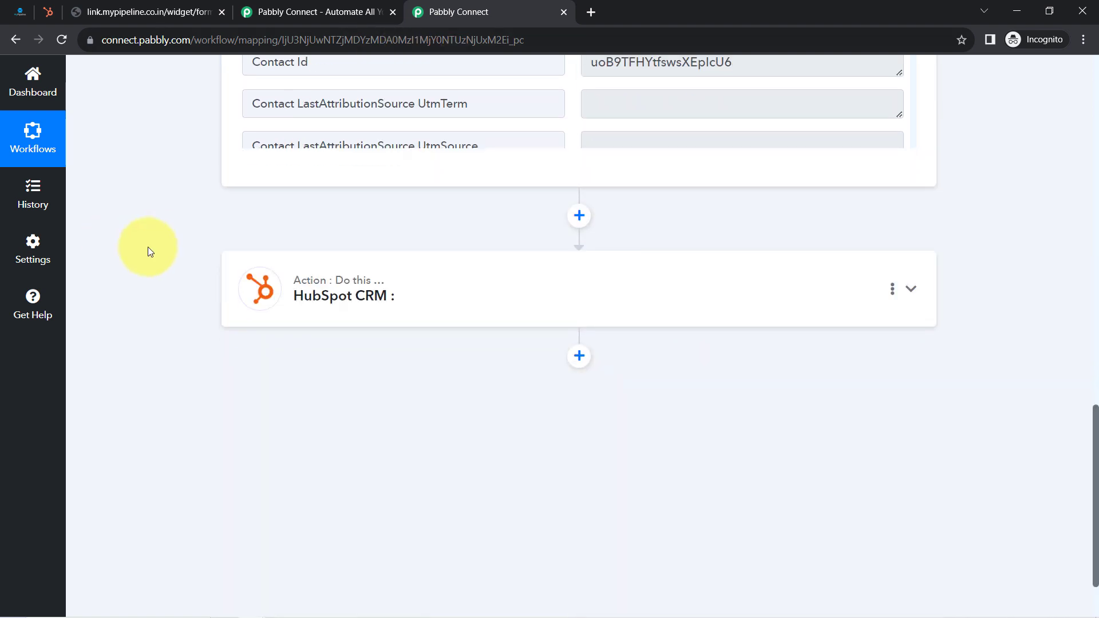
left_click(381, 293)
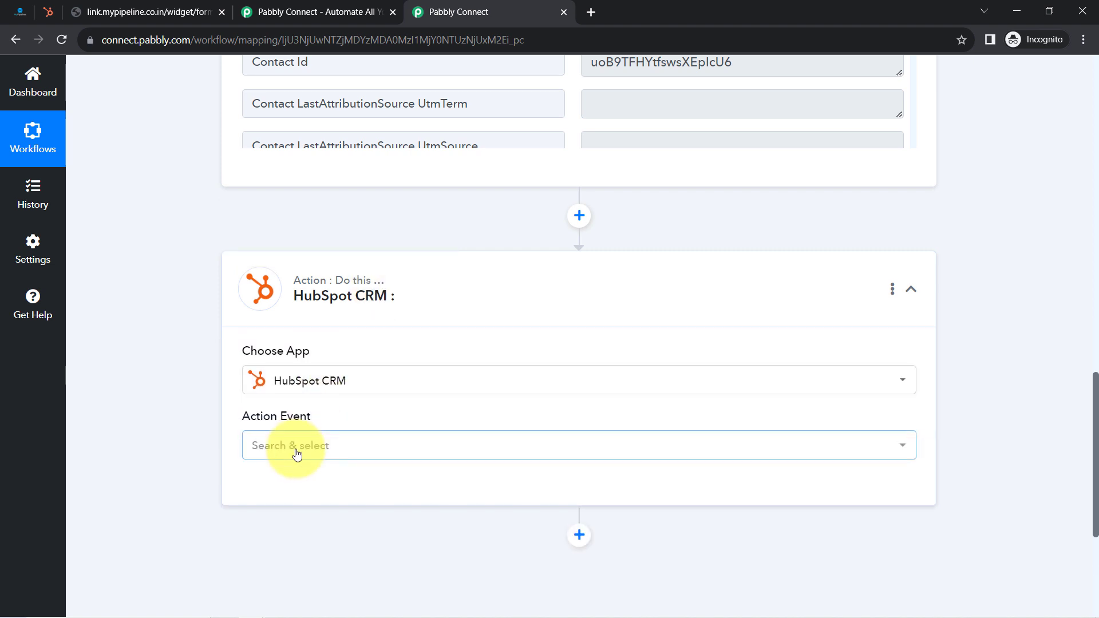
left_click(296, 449)
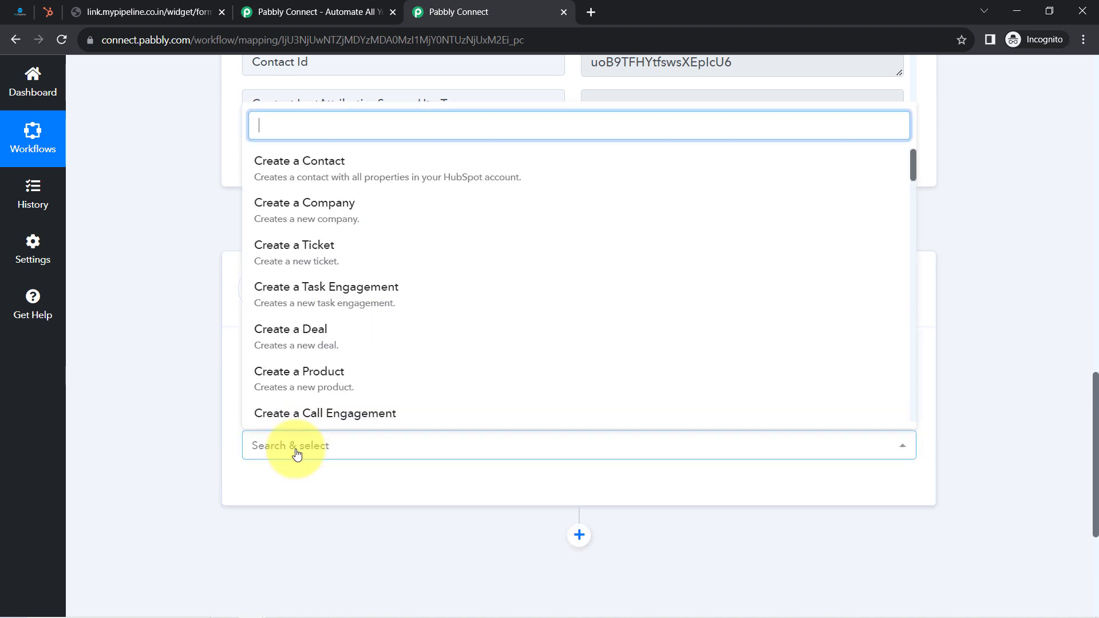
left_click(339, 170)
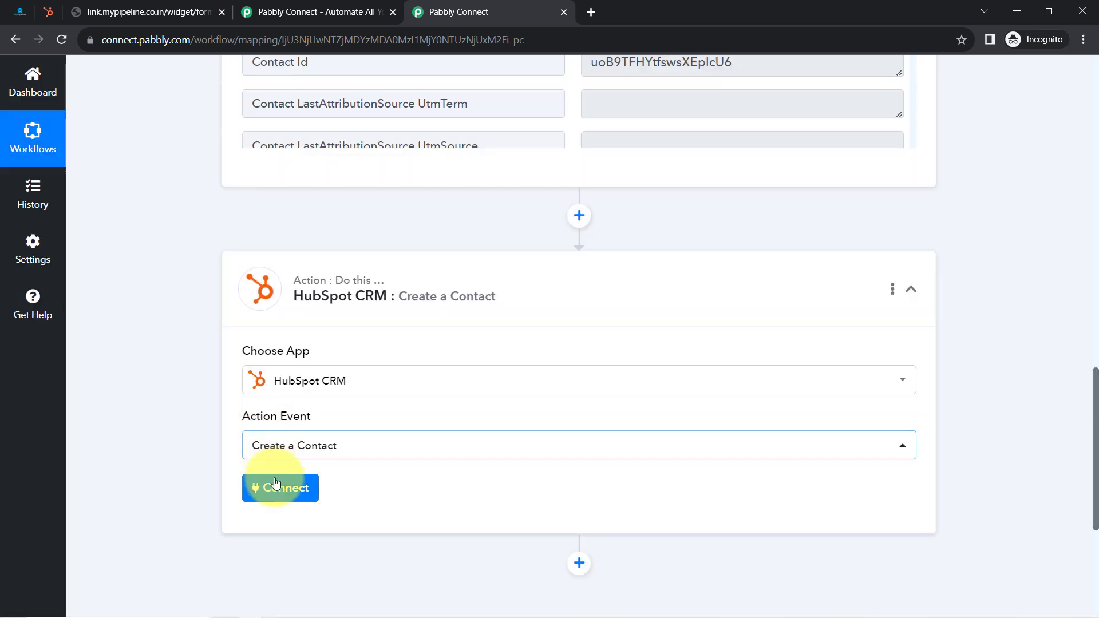
- Add a new HubSpot CRM connection for the Create a Contact action and authorize it with the Magnet Brains account
left_click(276, 489)
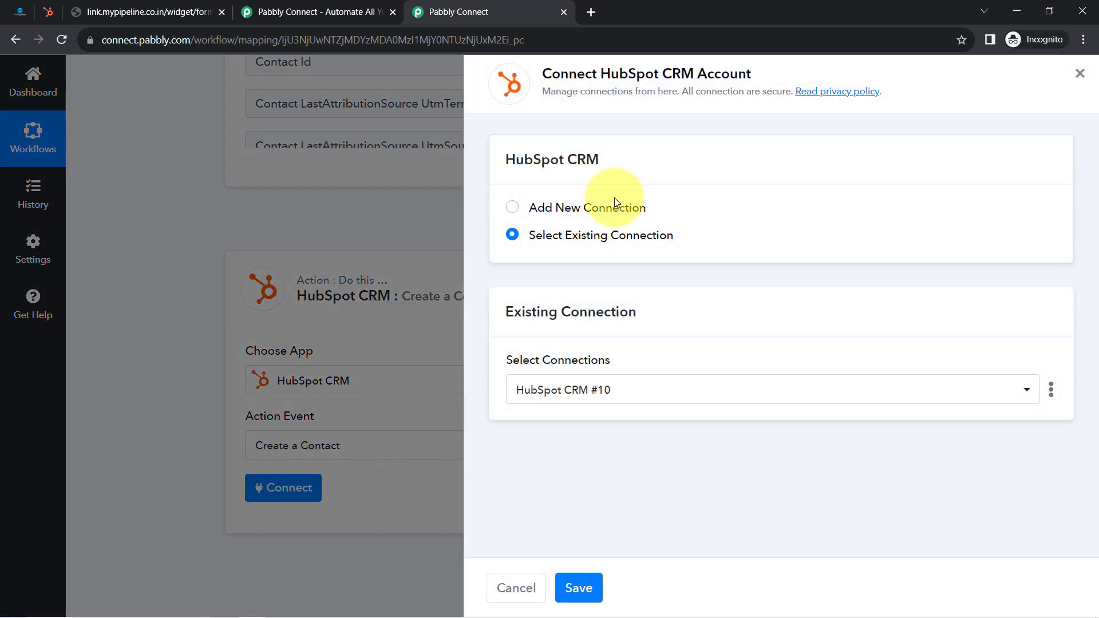
left_click(613, 203)
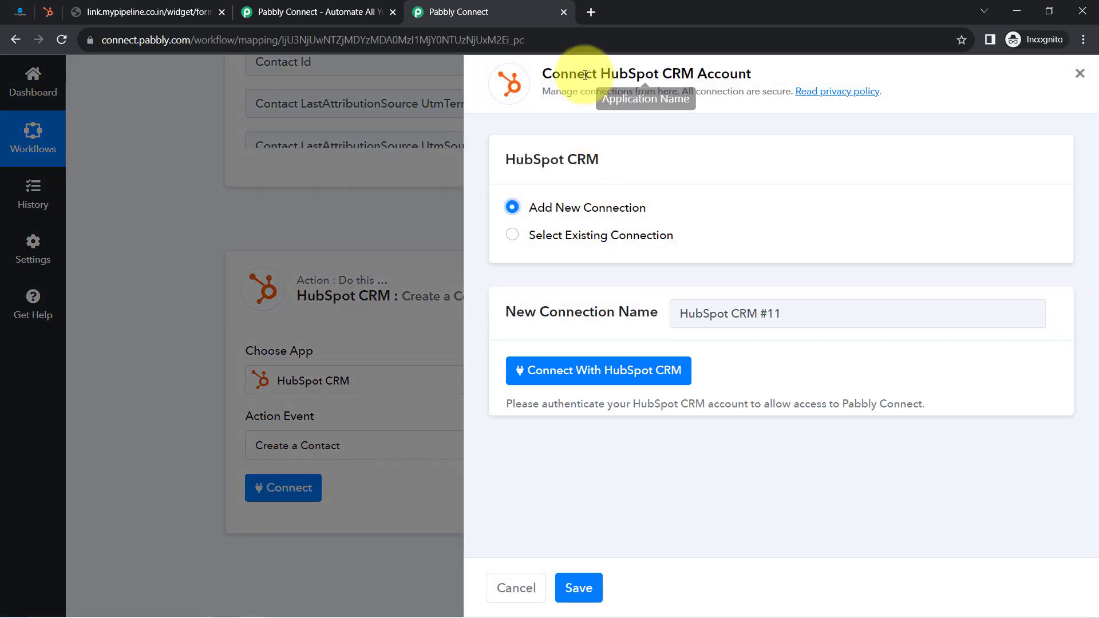
left_click_drag(585, 74, 716, 81)
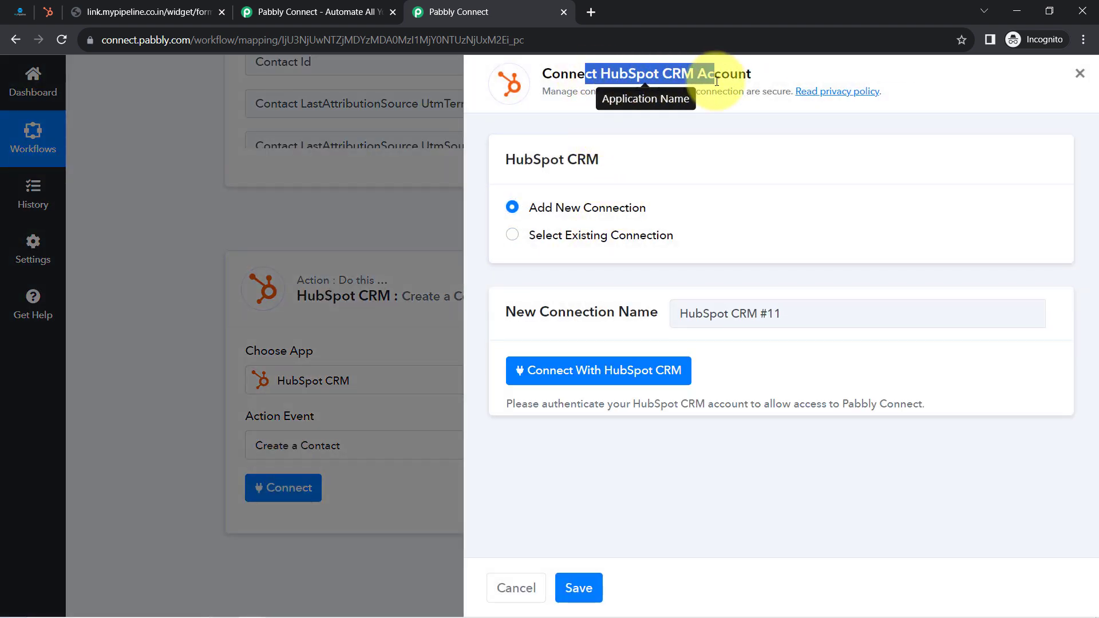
left_click(571, 369)
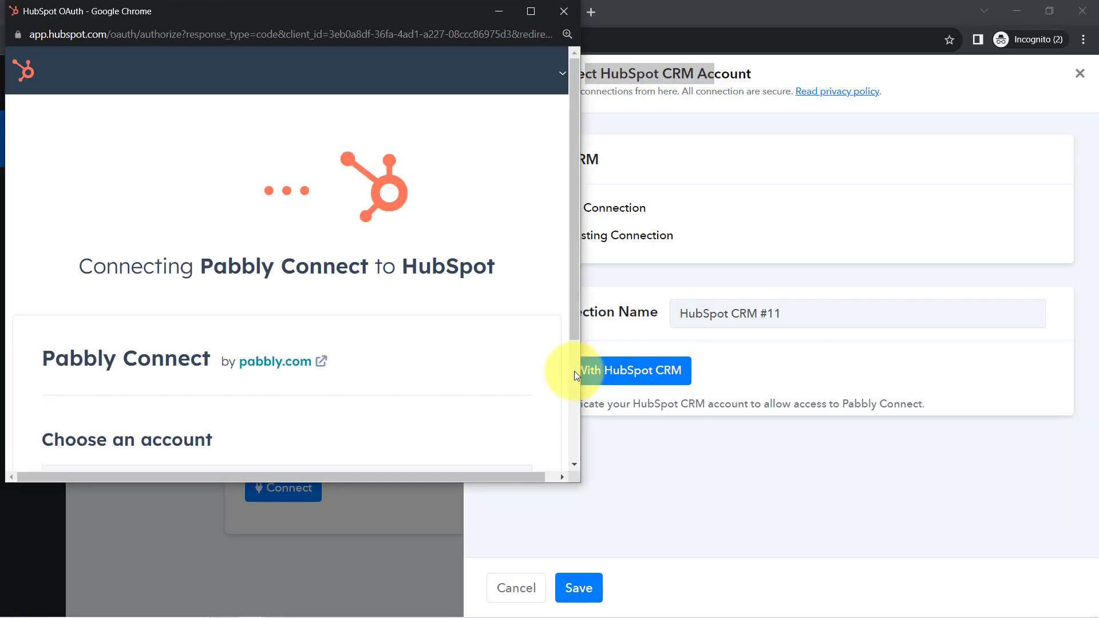
scroll(143, 384, "down", 3)
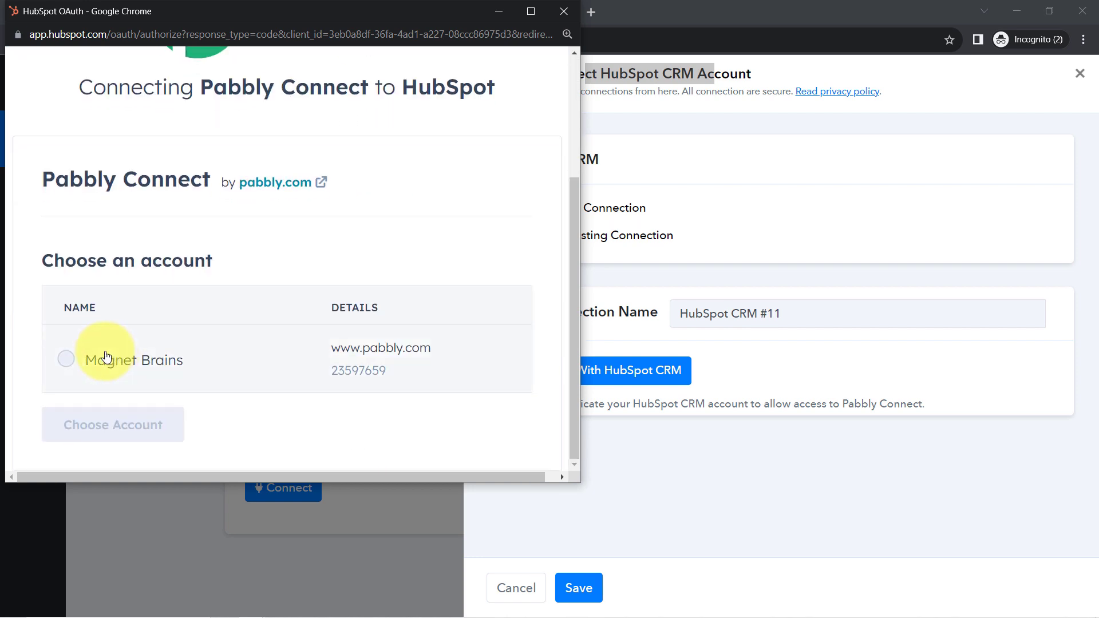
left_click(66, 361)
left_click(83, 432)
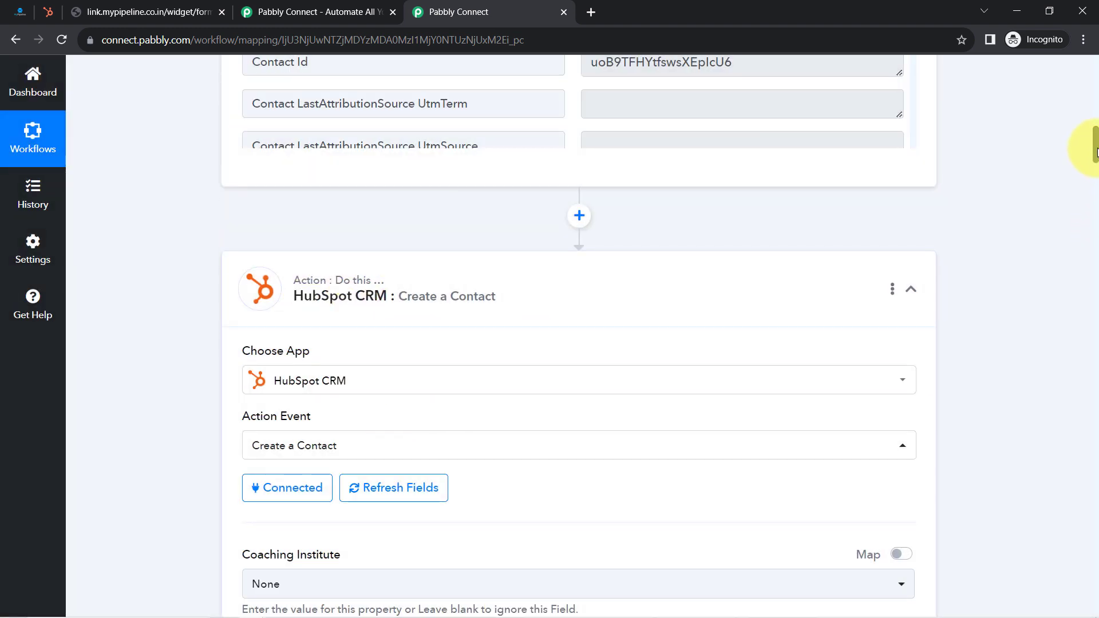
- Examine the HubSpot contact fields available for mapping, including the choices offered for Coaching Institute
scroll(1094, 167, "down", 3)
scroll(1094, 166, "down", 3)
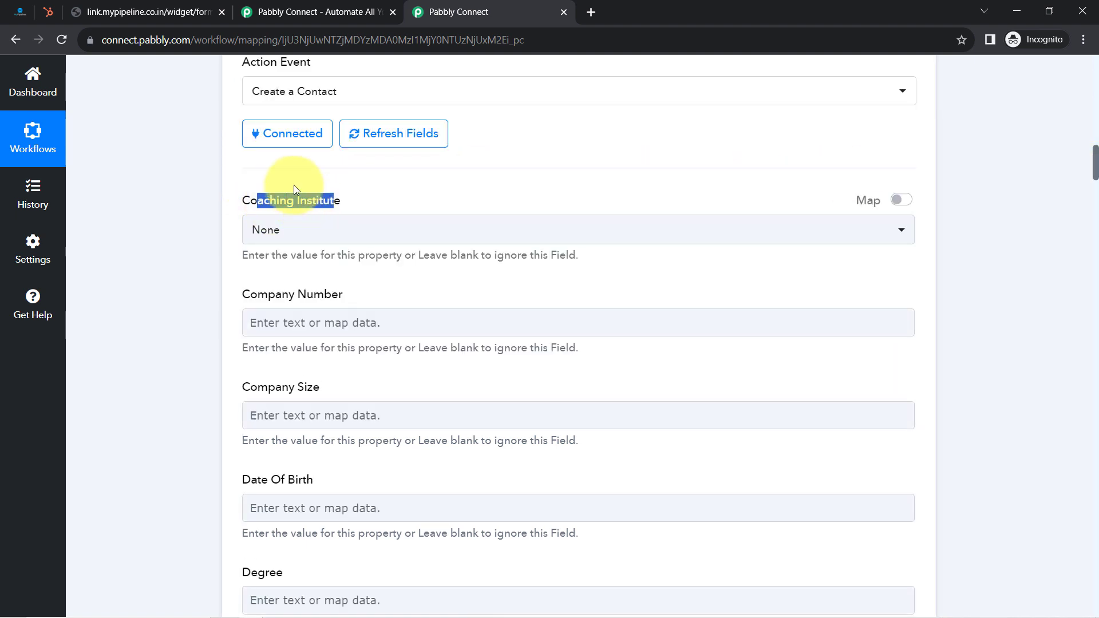
left_click(268, 202)
triple_click(266, 200)
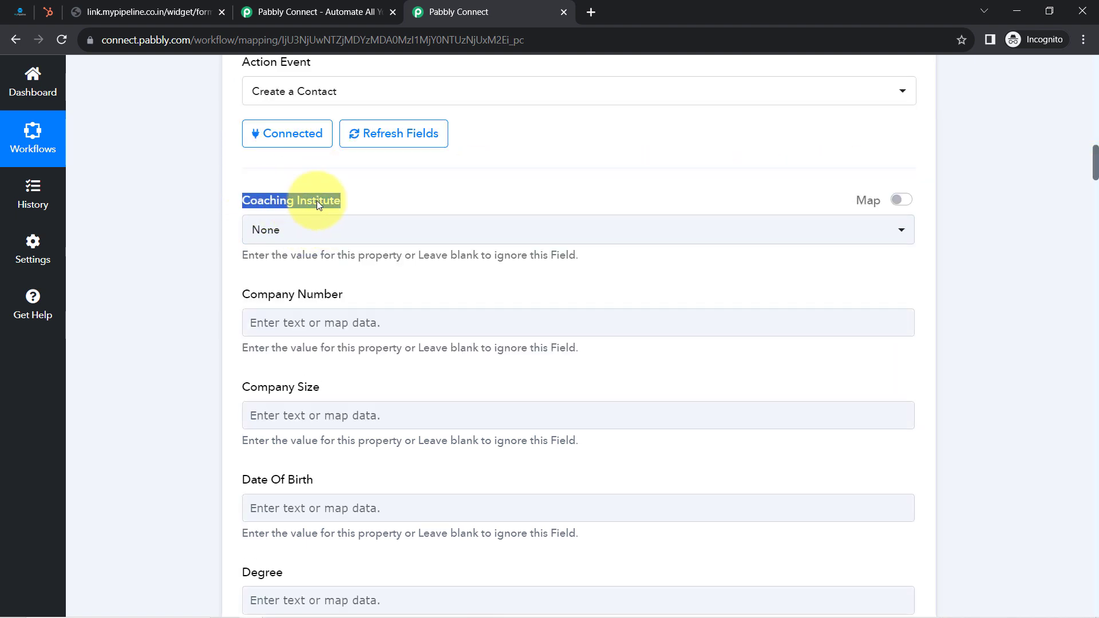
double_click(317, 200)
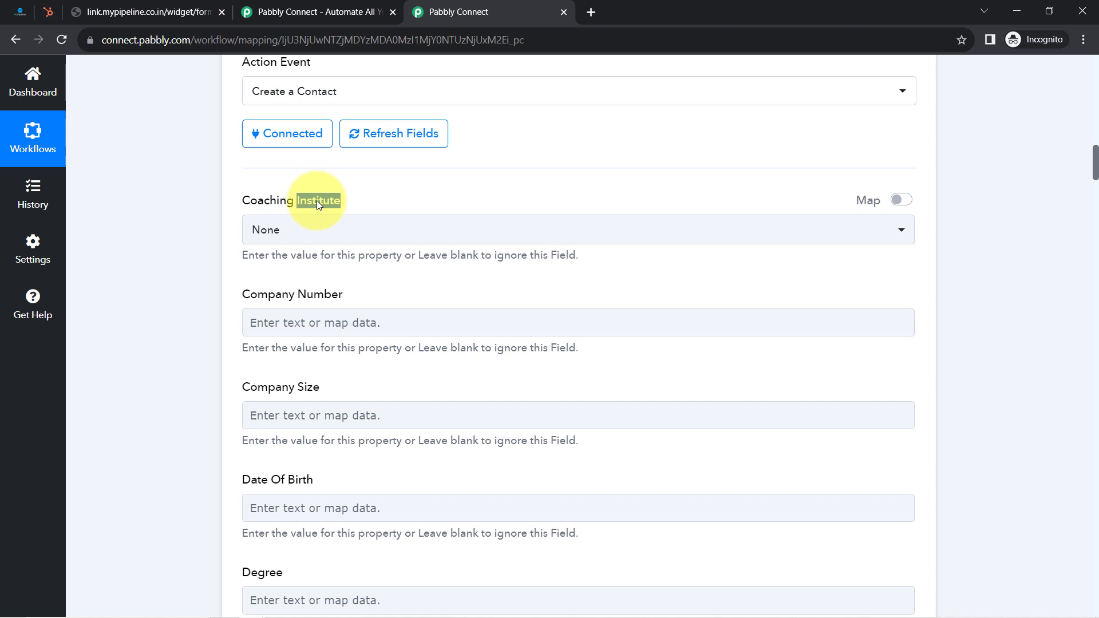
double_click(271, 201)
left_click(275, 229)
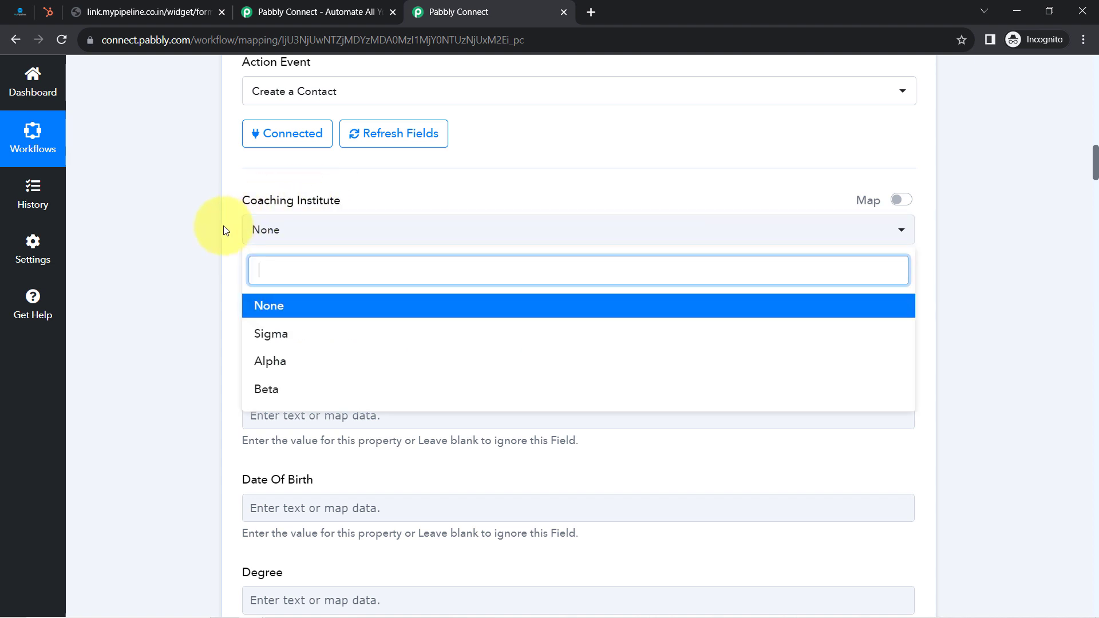
left_click(223, 230)
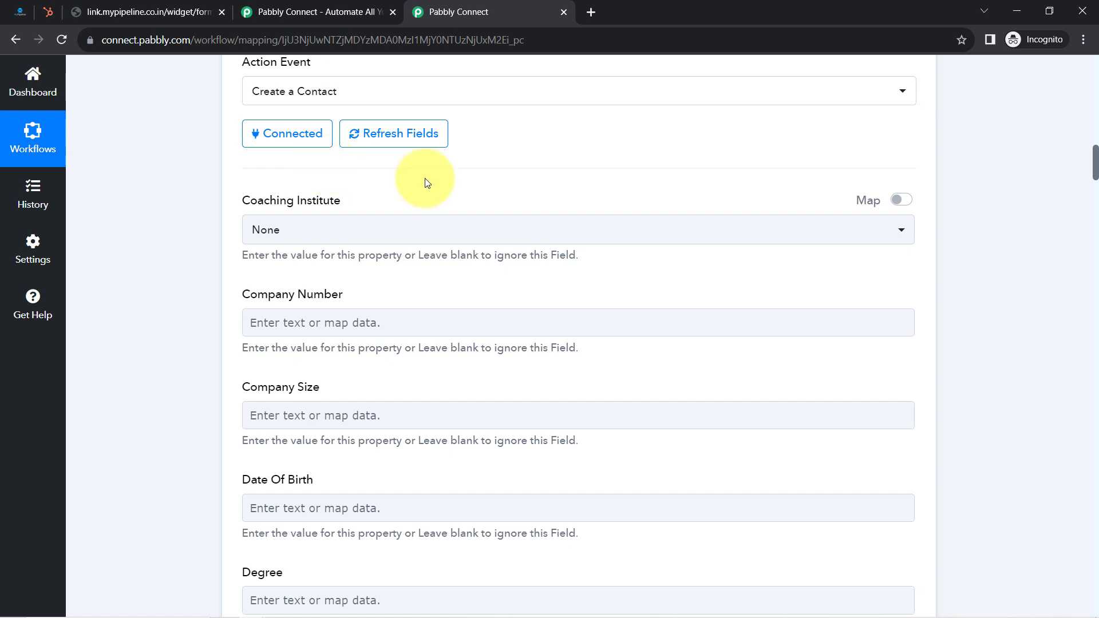
- Enable mapping for the Coaching Institute field and clear its {{pc_skip_field}} placeholder so the field stays blank
left_click(901, 200)
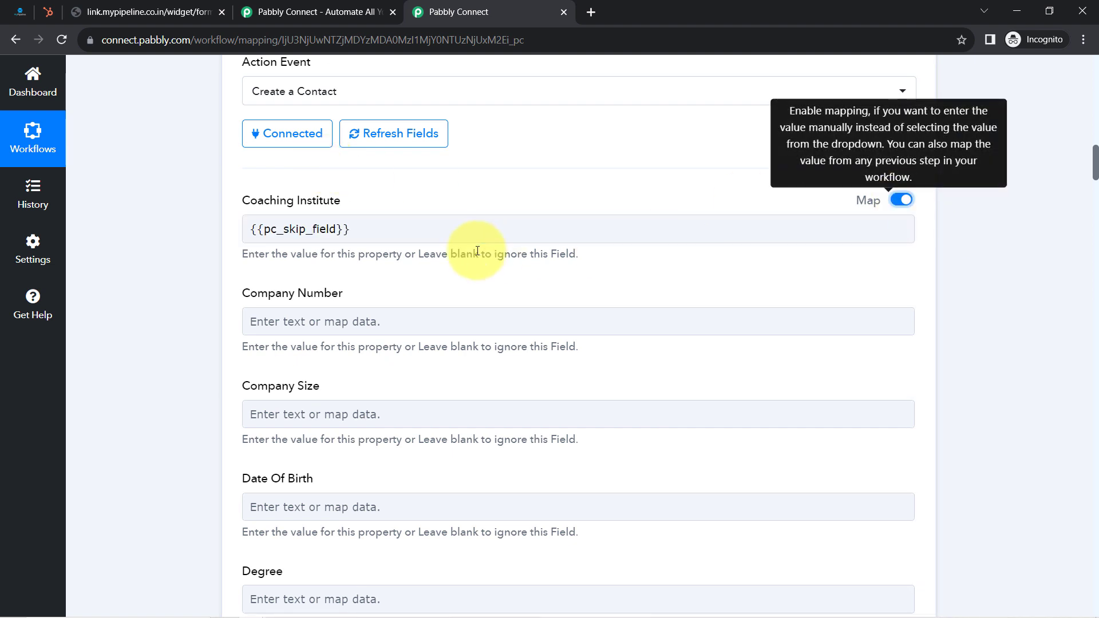
left_click(332, 241)
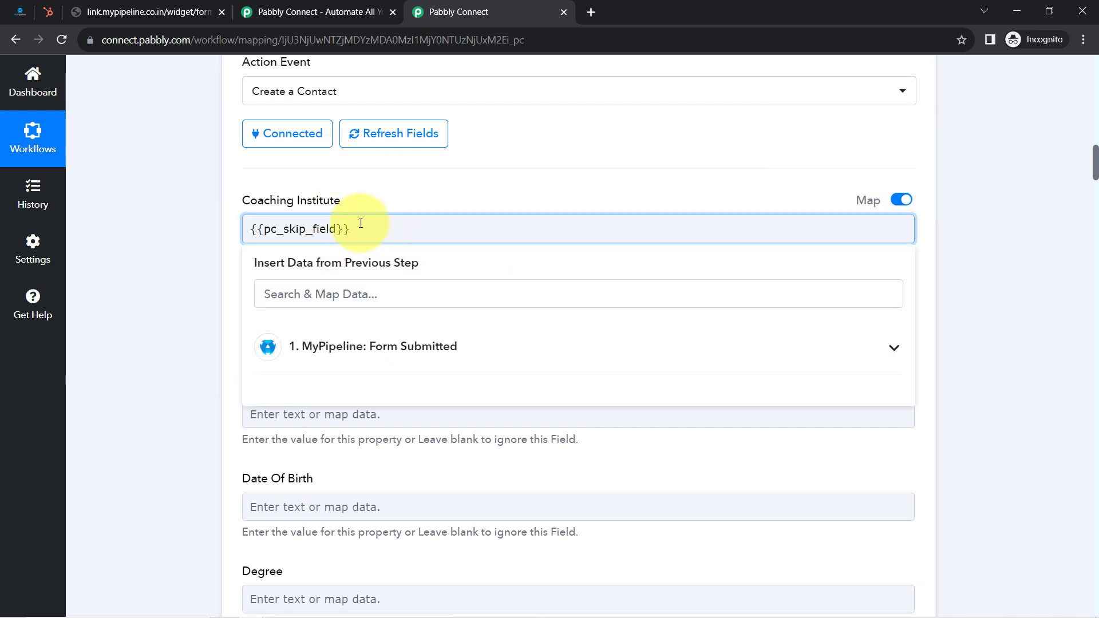
left_click(416, 187)
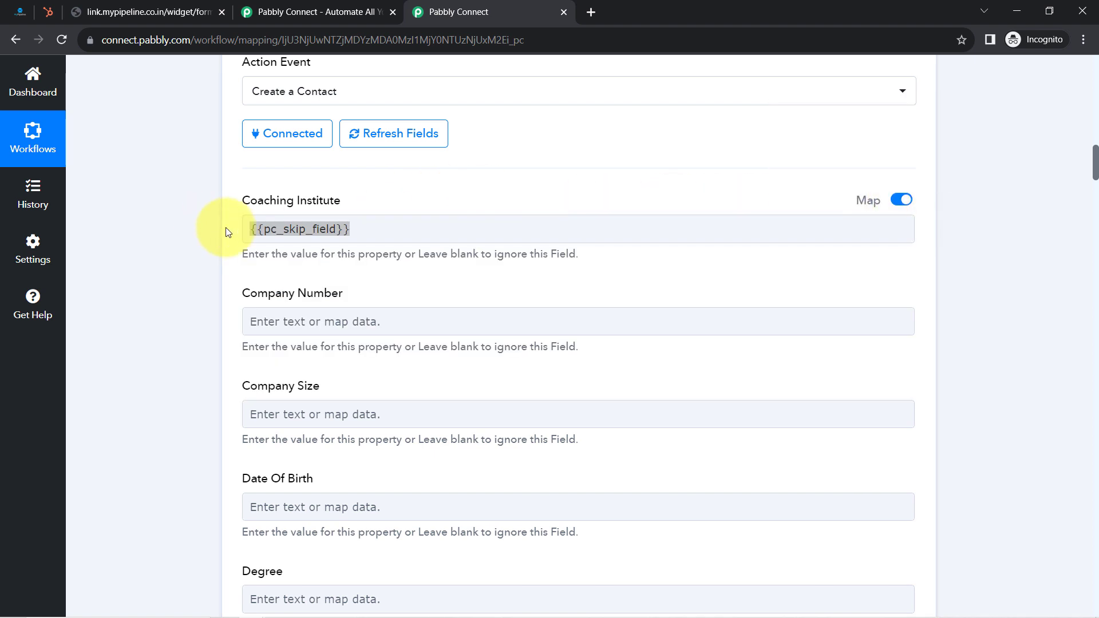
double_click(274, 232)
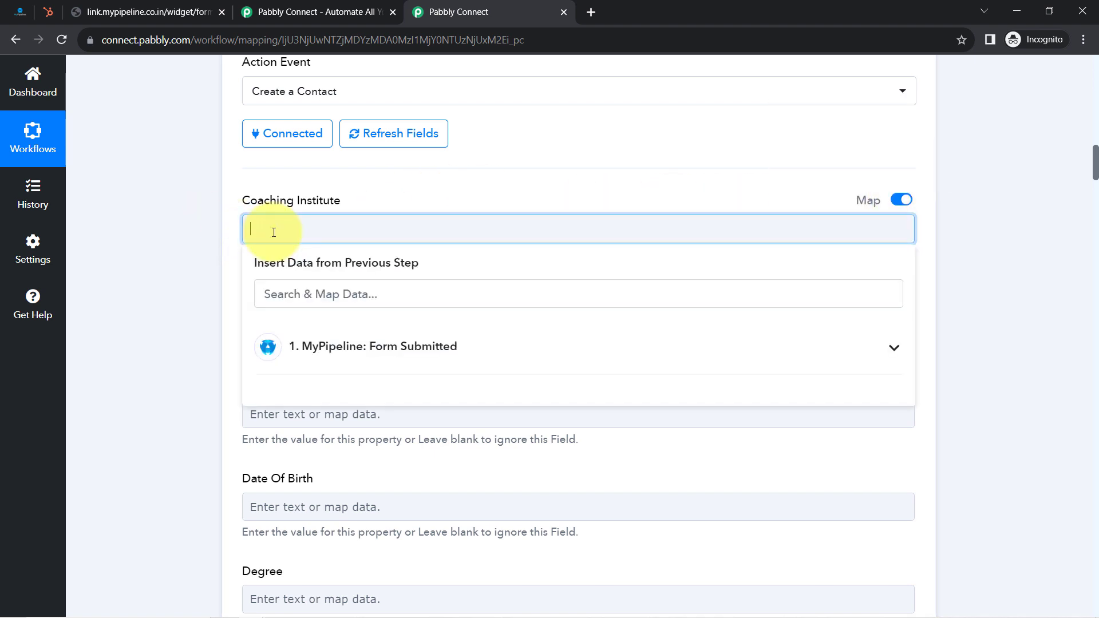
left_click(194, 245)
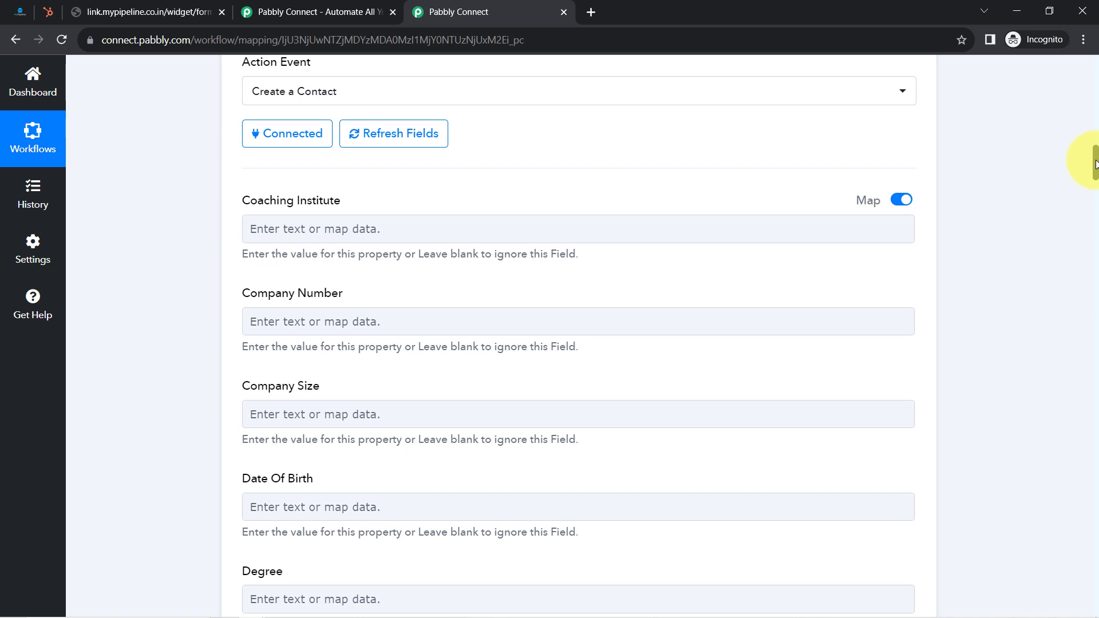
- Map the HubSpot contact's First Name field to the First Name value from the MyPipeline form submission
left_click_drag(1094, 165, 1081, 417)
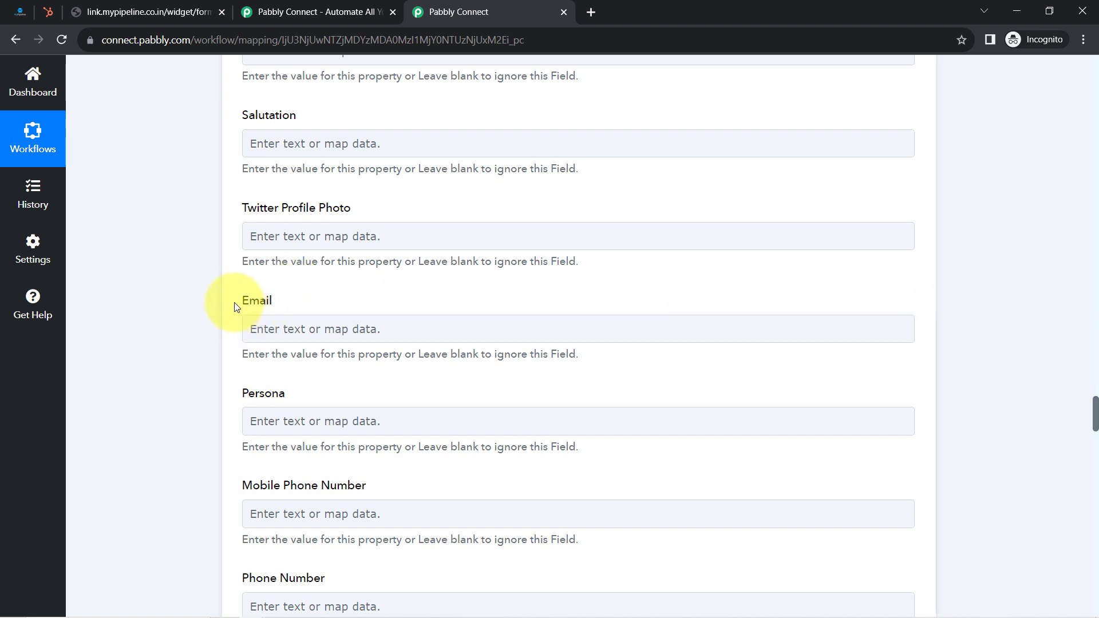
scroll(234, 307, "down", 1)
double_click(261, 227)
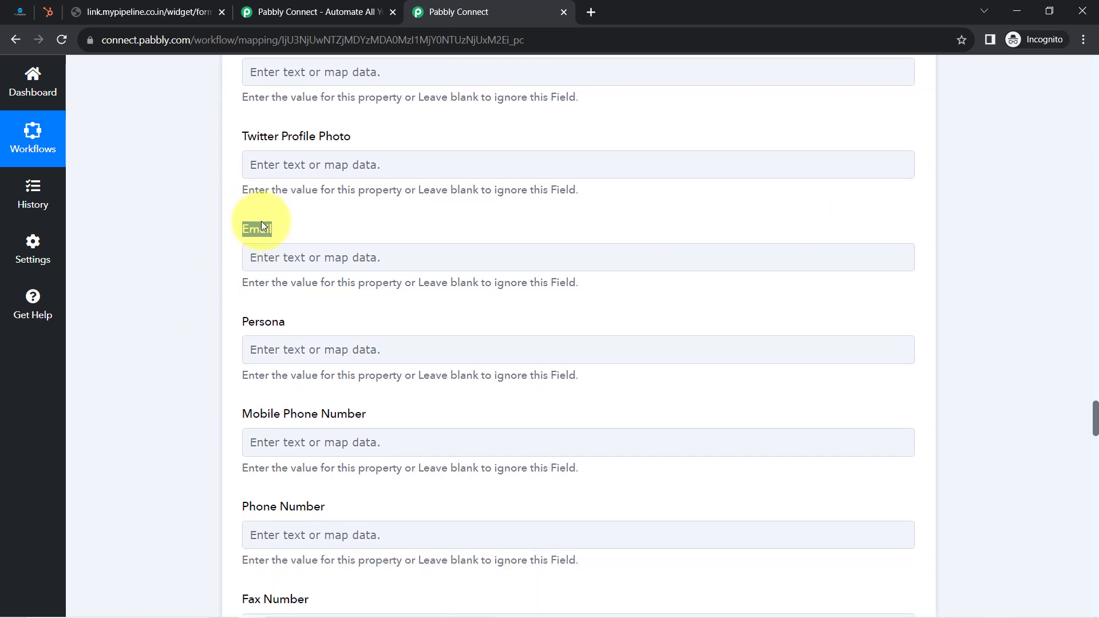
scroll(307, 261, "up", 3)
scroll(309, 264, "up", 3)
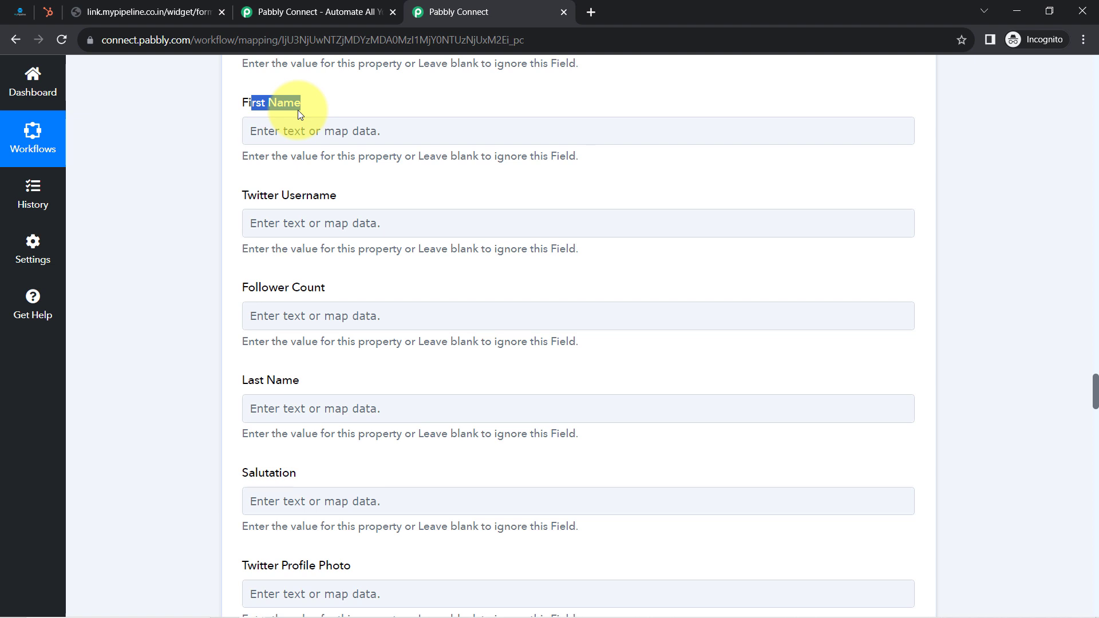
left_click(286, 134)
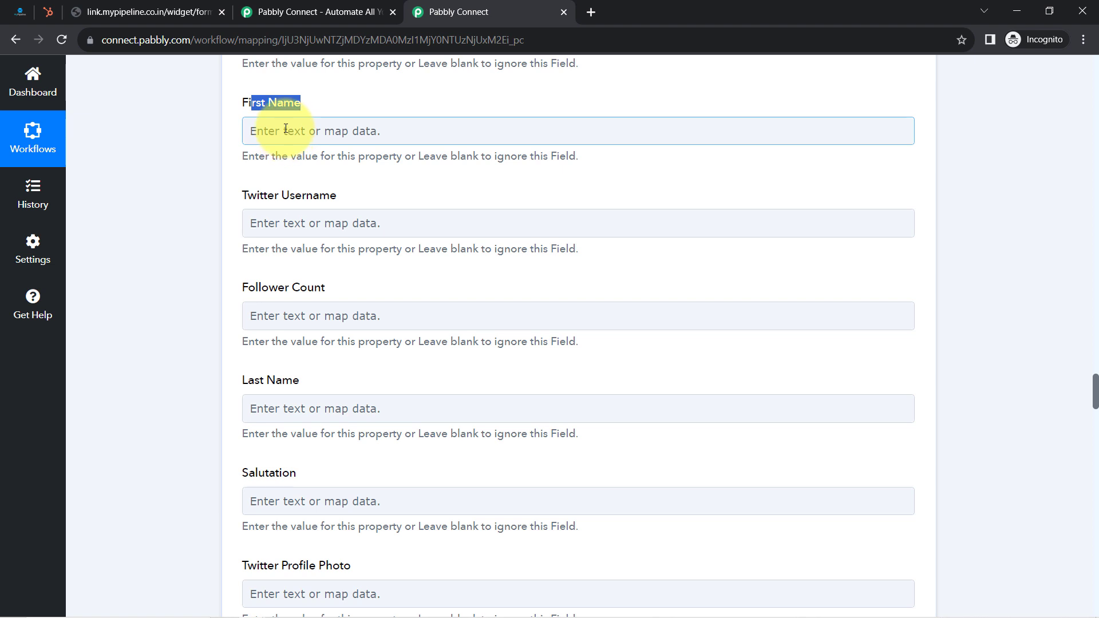
left_click(257, 133)
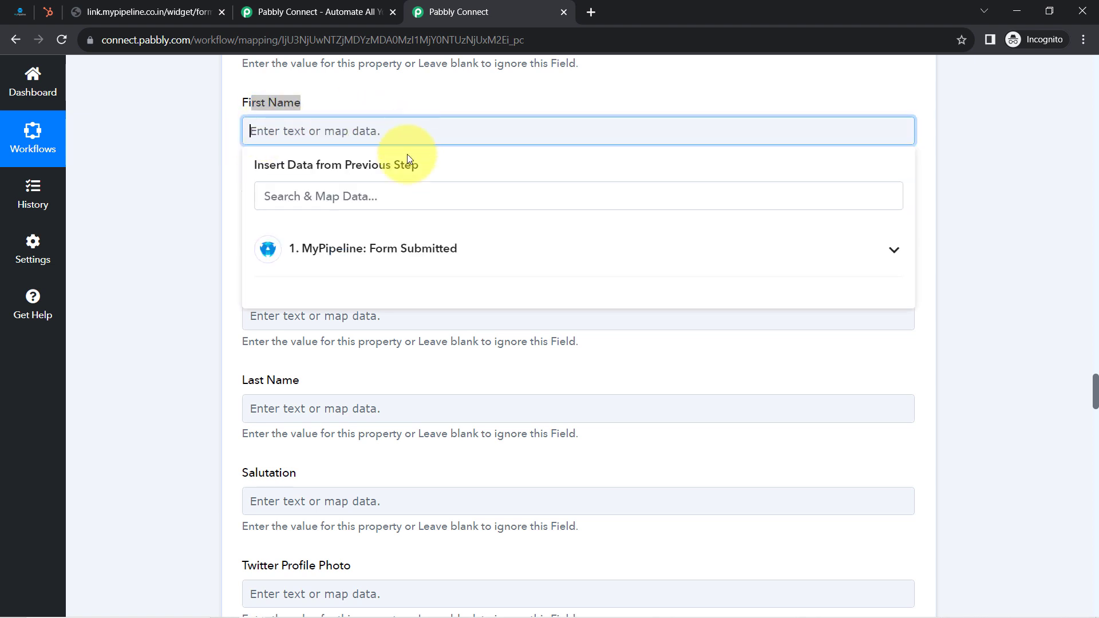
left_click(350, 241)
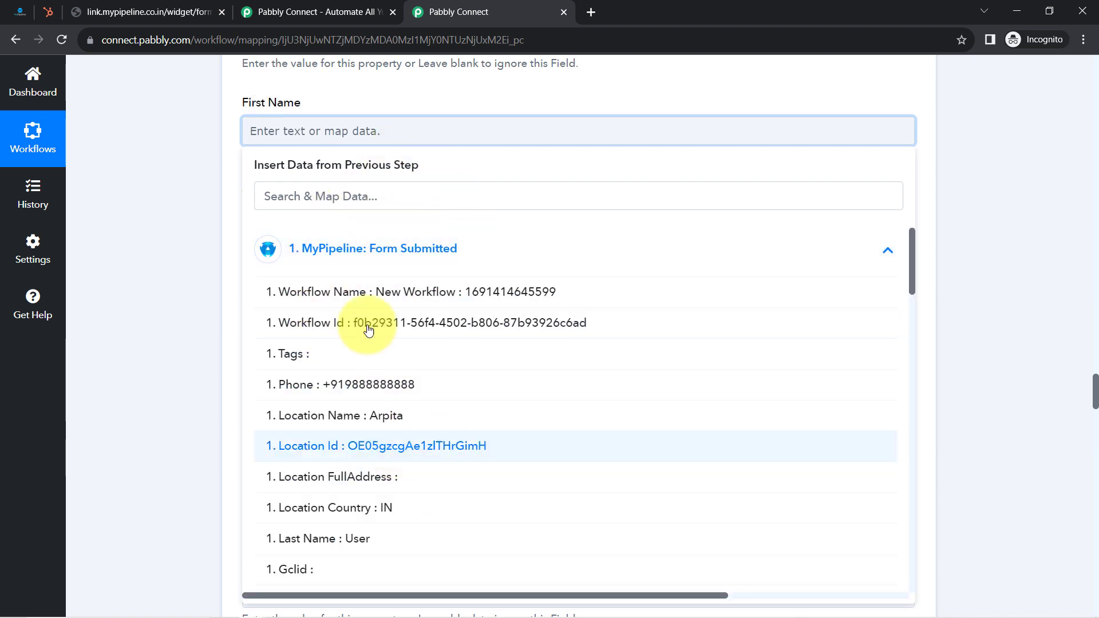
scroll(407, 469, "down", 3)
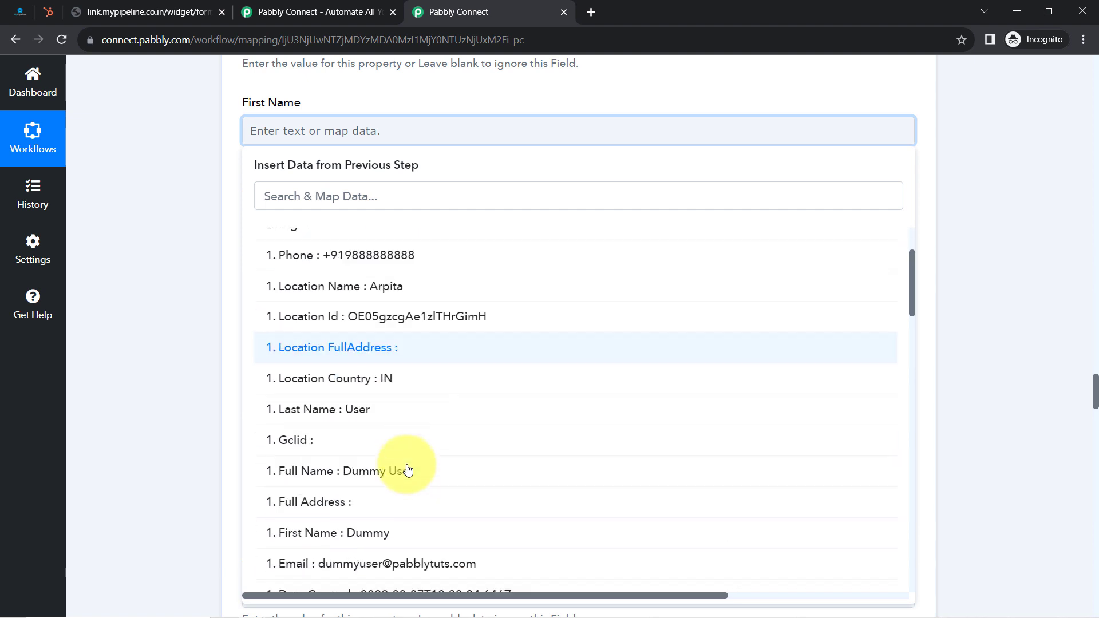
left_click(334, 521)
left_click(138, 290)
- Map the HubSpot contact's Last Name field to the Last Name value from the MyPipeline form submission
scroll(161, 290, "down", 3)
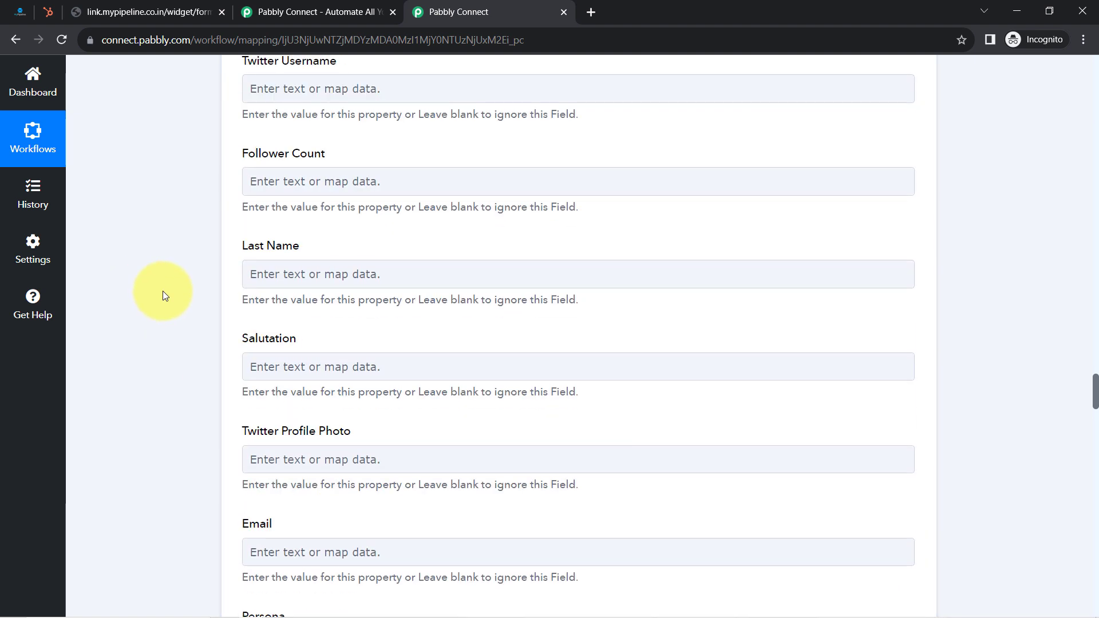
left_click(307, 269)
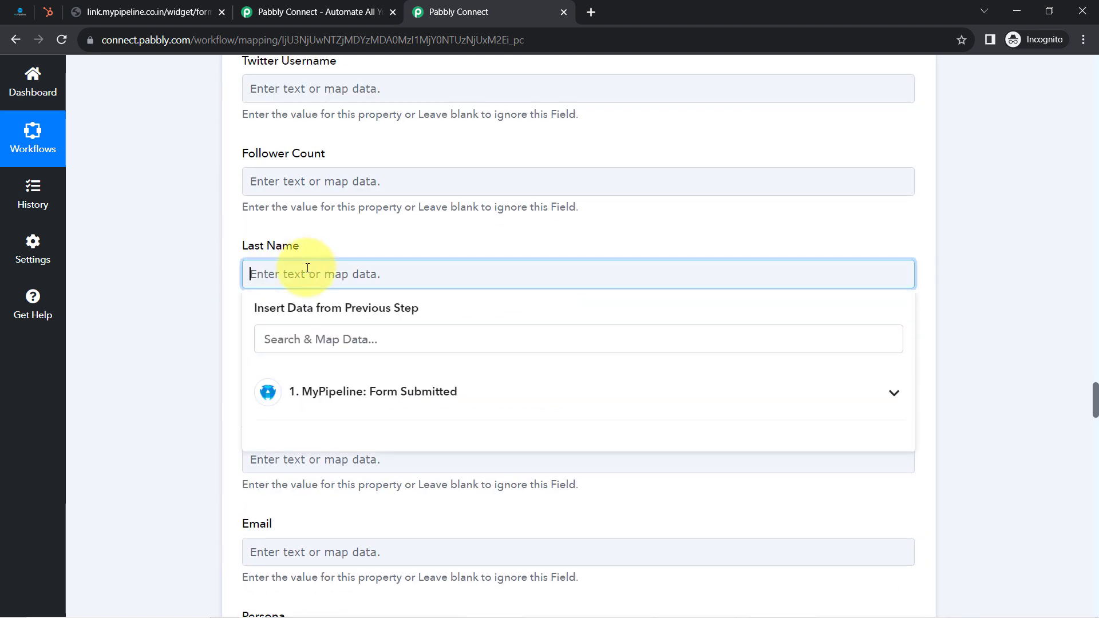
left_click(354, 391)
scroll(358, 504, "down", 4)
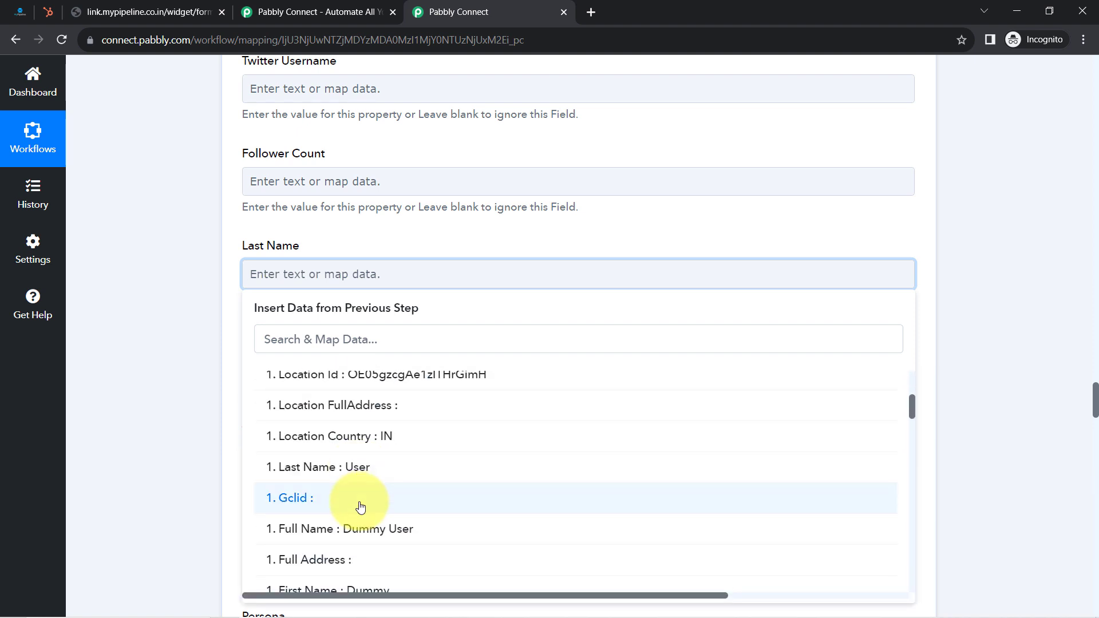
scroll(346, 412, "down", 1)
left_click(319, 396)
left_click(196, 324)
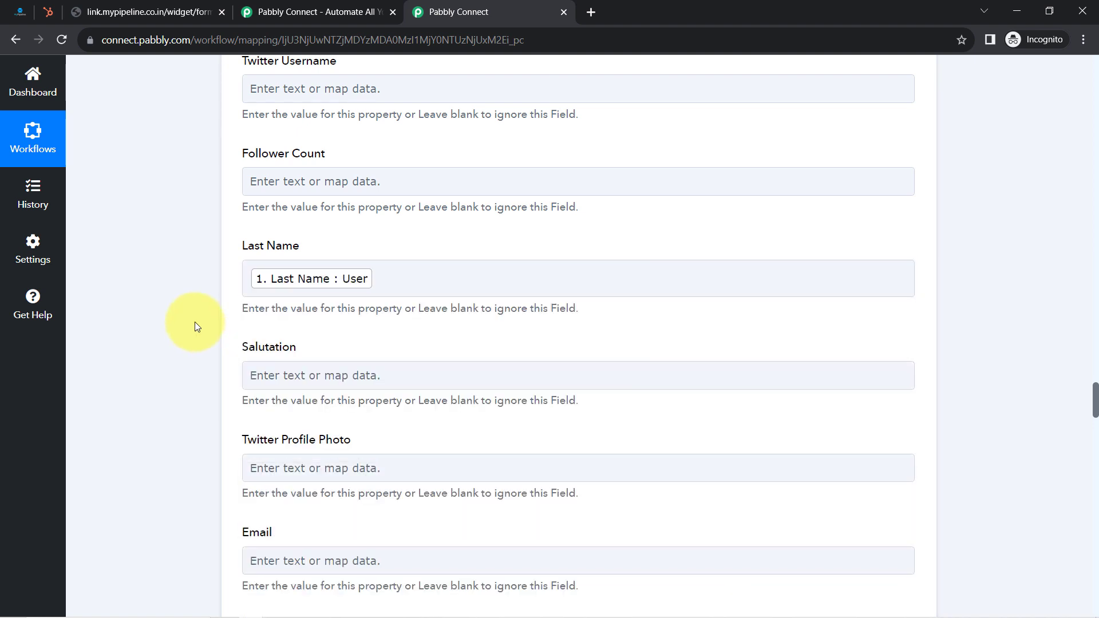
- Search the MyPipeline response data for "@" and map the Email value to the HubSpot contact's Email field
scroll(187, 290, "down", 1)
scroll(186, 294, "down", 3)
left_click(265, 346)
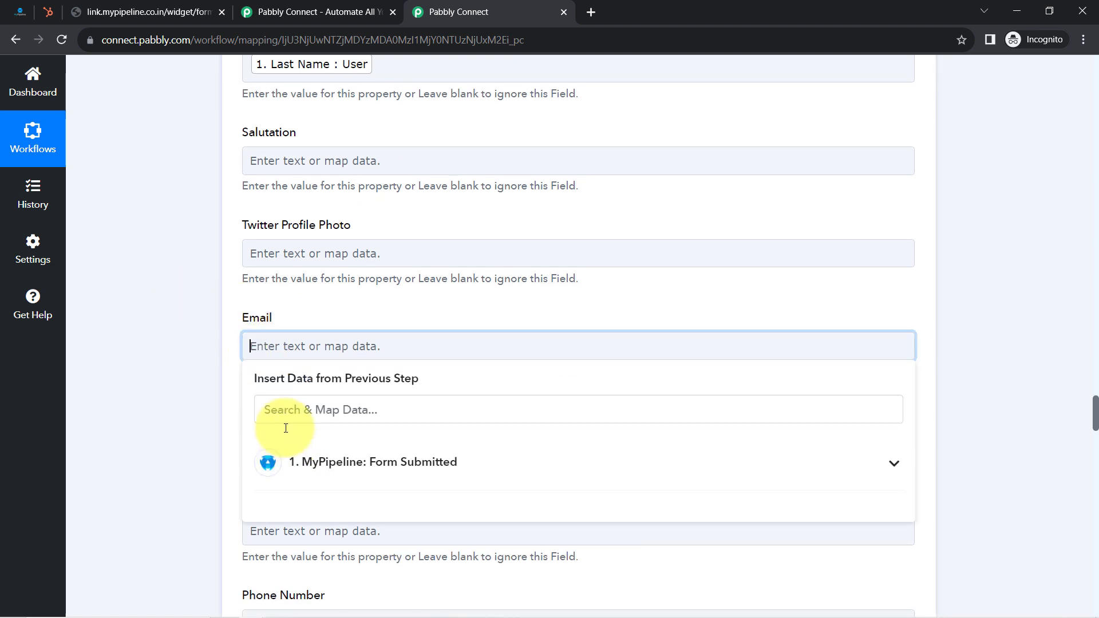
left_click(268, 419)
type("@")
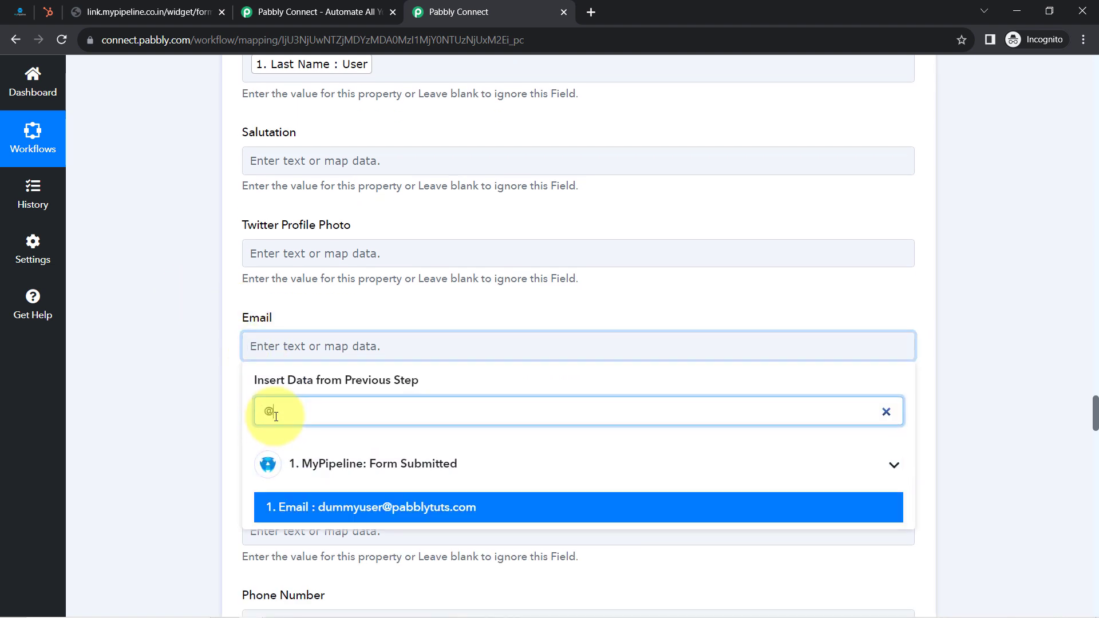
left_click(340, 507)
left_click(197, 335)
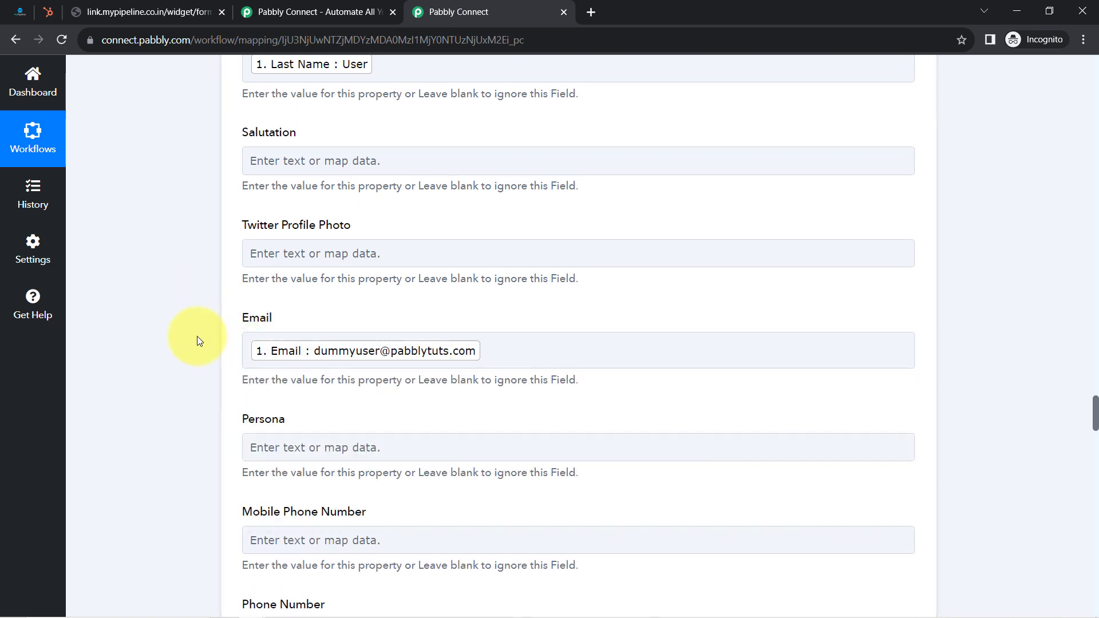
- Compare the remaining HubSpot contact fields with the fields of Form 4 in MyPipeline, and return to the Pabbly Connect workflow
scroll(187, 323, "down", 2)
scroll(187, 321, "down", 2)
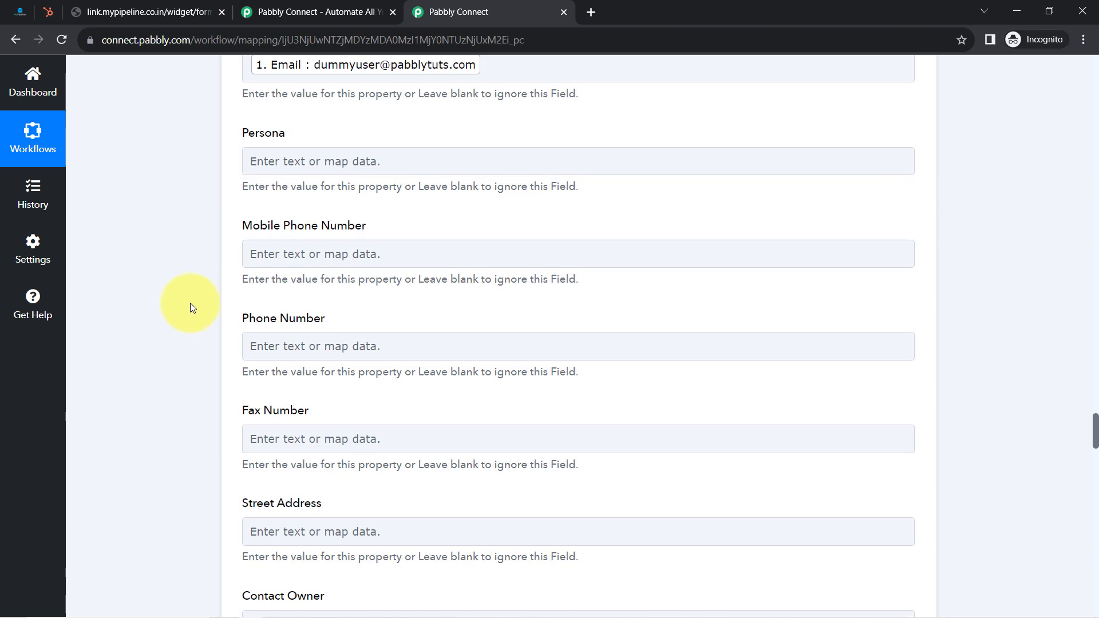
left_click(13, 8)
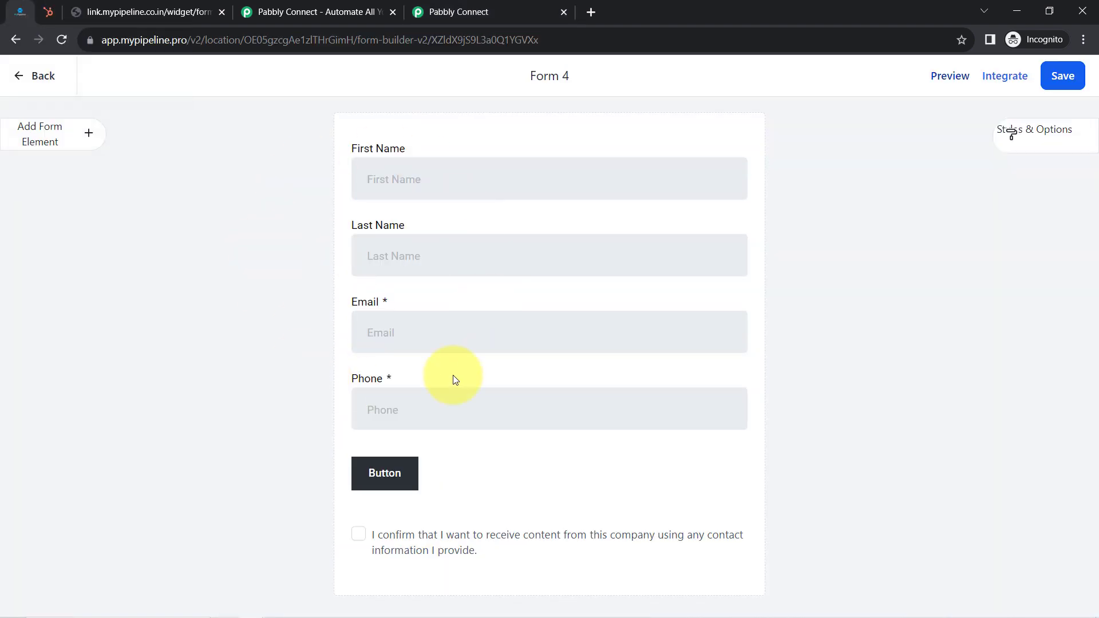
left_click(486, 11)
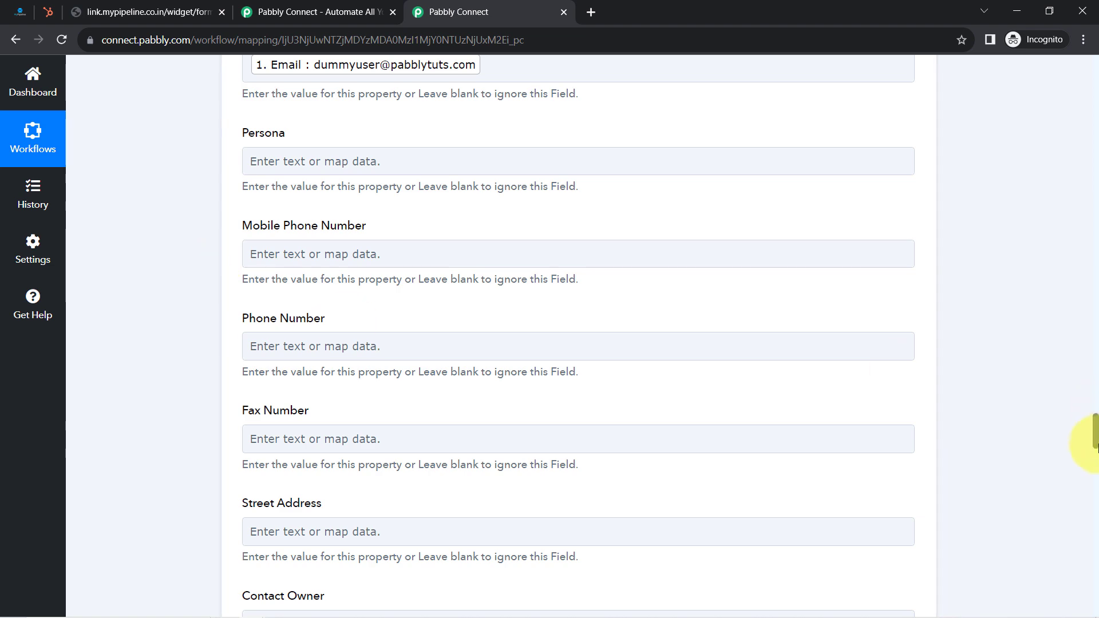
- Review the MyPipeline Form Submitted trigger at the start of the workflow
left_click_drag(1094, 435, 1037, 130)
scroll(699, 176, "up", 15)
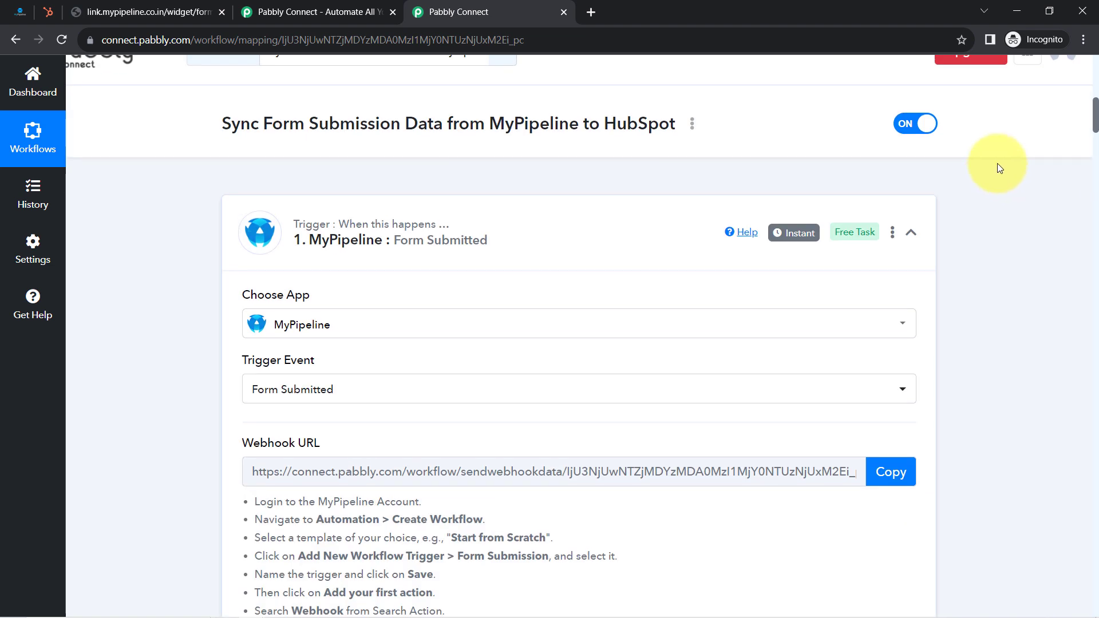
mouse_move(801, 236)
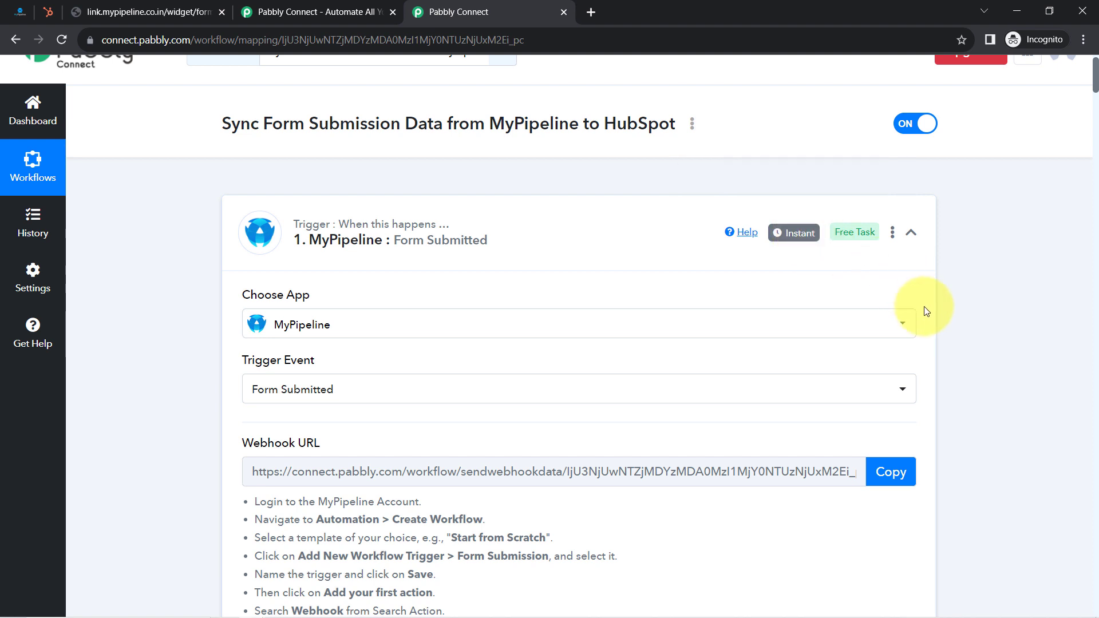
- Search the MyPipeline response data for "98" and map the Phone value to the HubSpot contact's Phone Number field
scroll(995, 366, "down", 8)
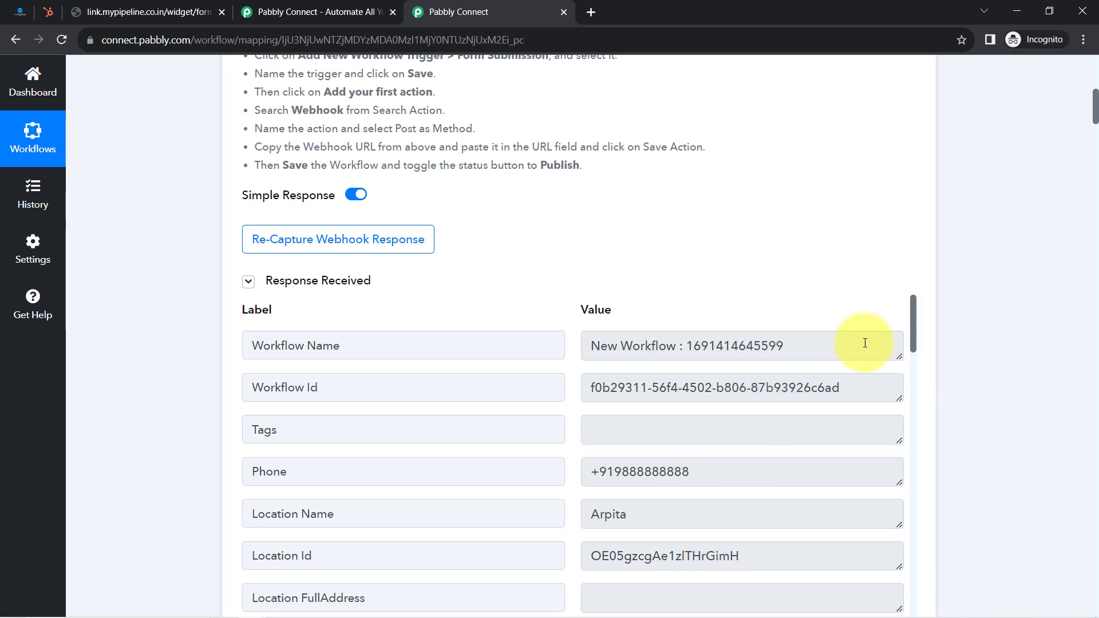
scroll(1059, 372, "down", 20)
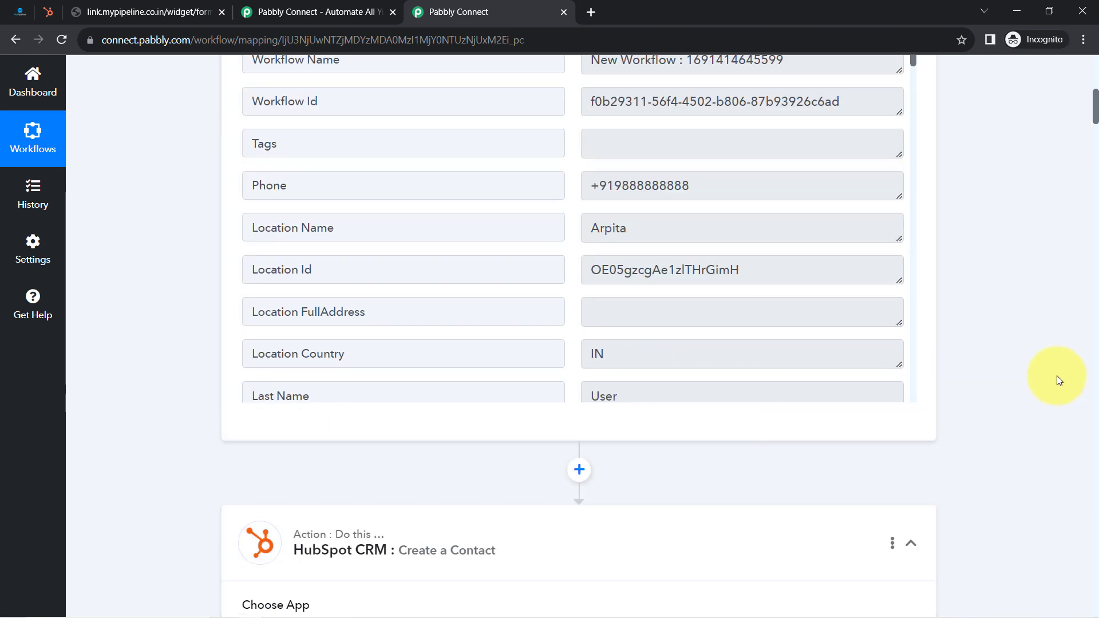
scroll(1052, 395, "down", 20)
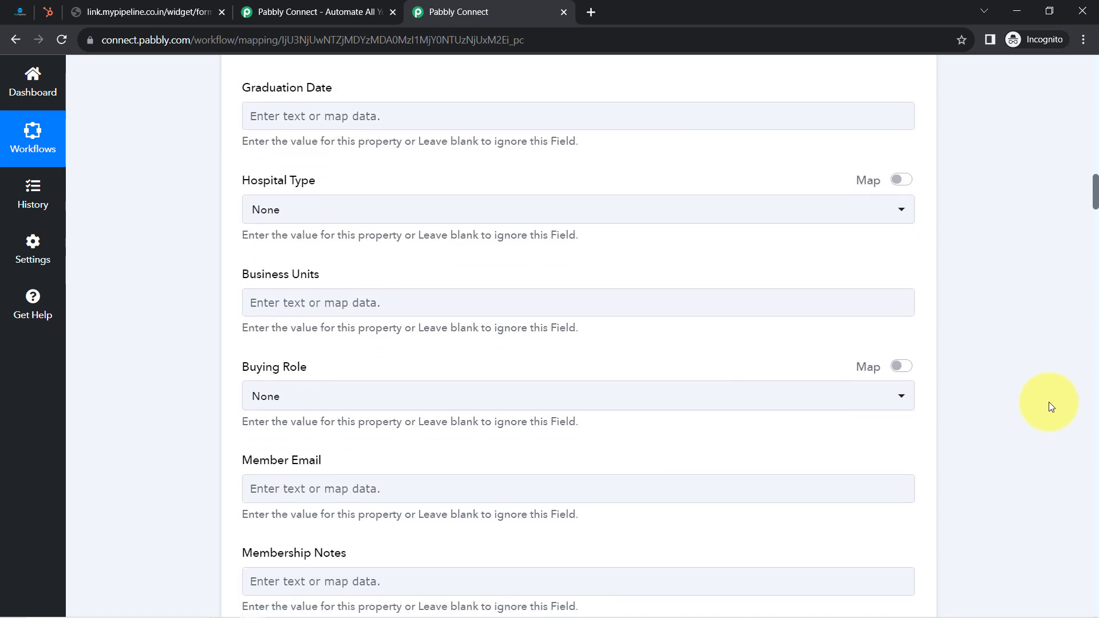
scroll(179, 424, "down", 20)
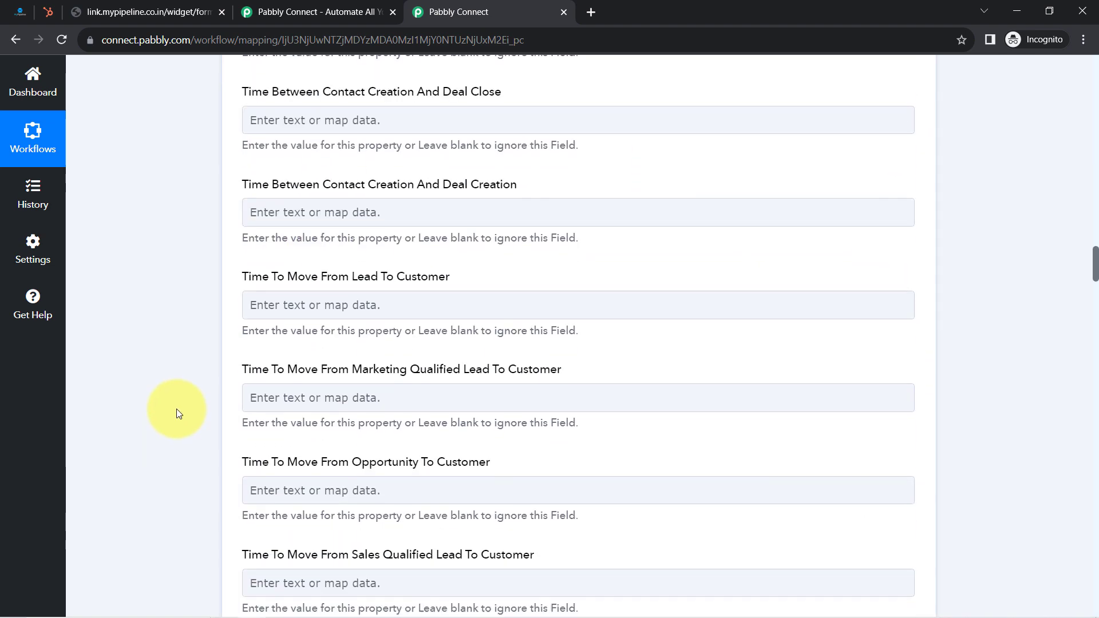
scroll(192, 438, "down", 14)
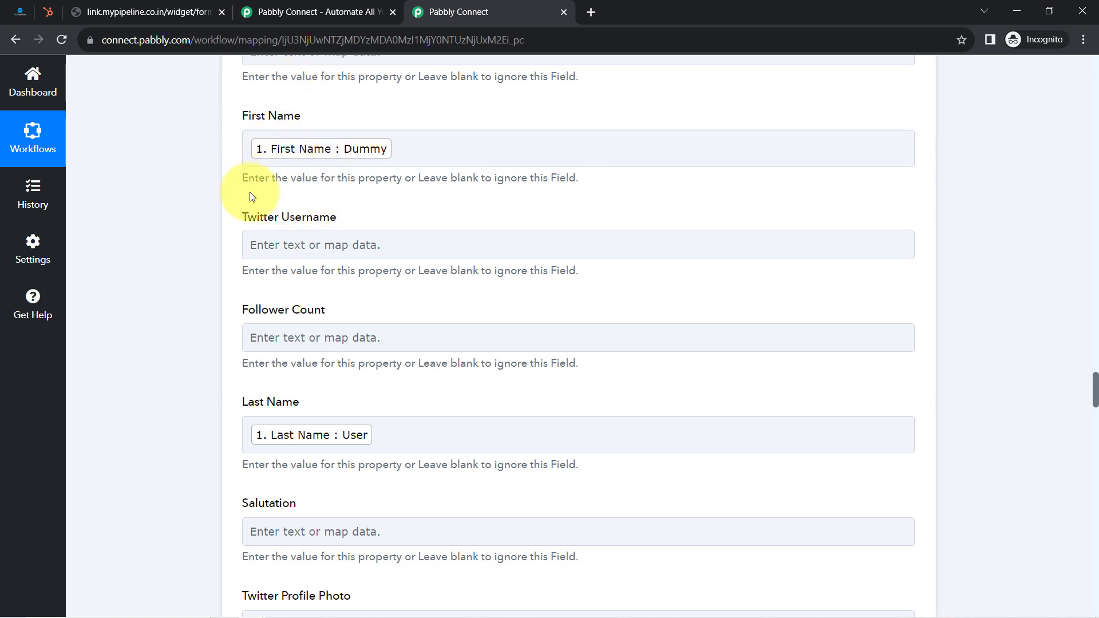
scroll(274, 392, "down", 8)
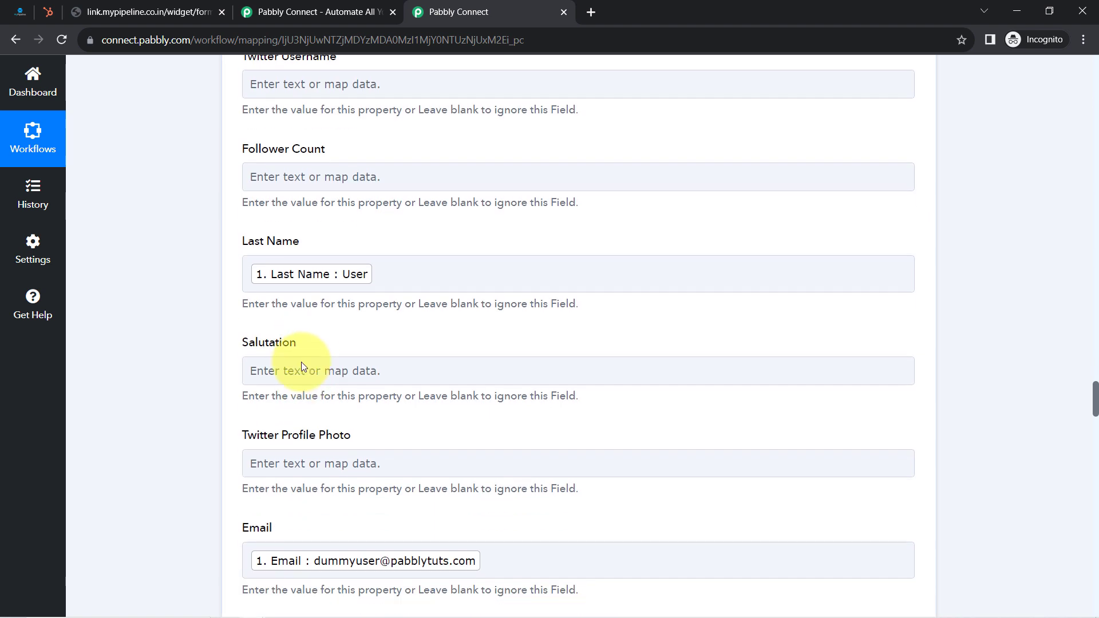
scroll(262, 284, "down", 4)
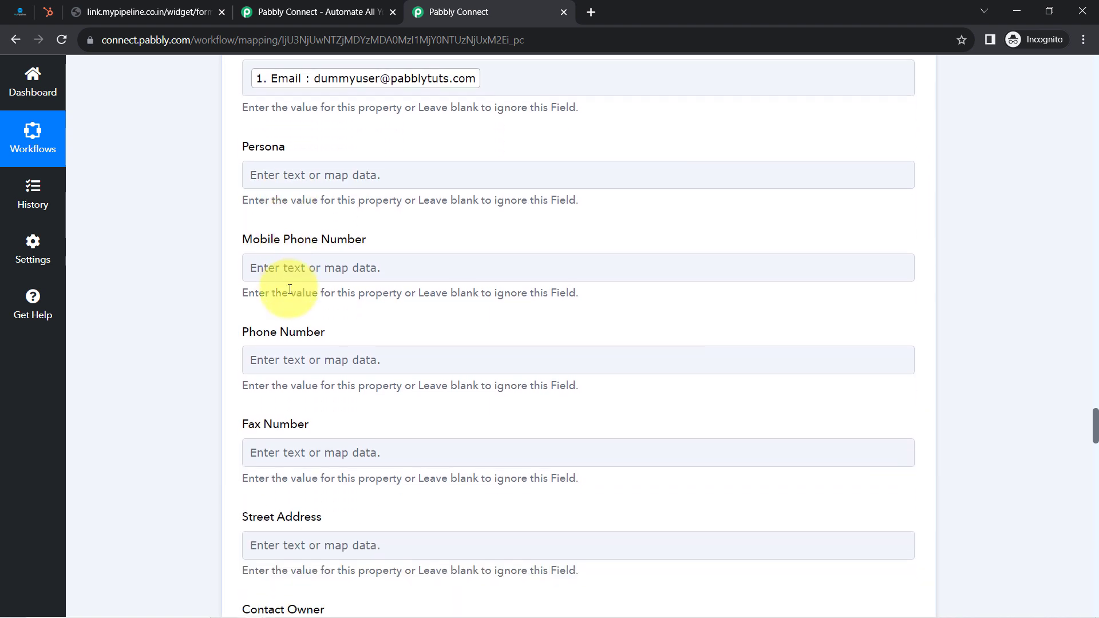
left_click(270, 359)
left_click(285, 414)
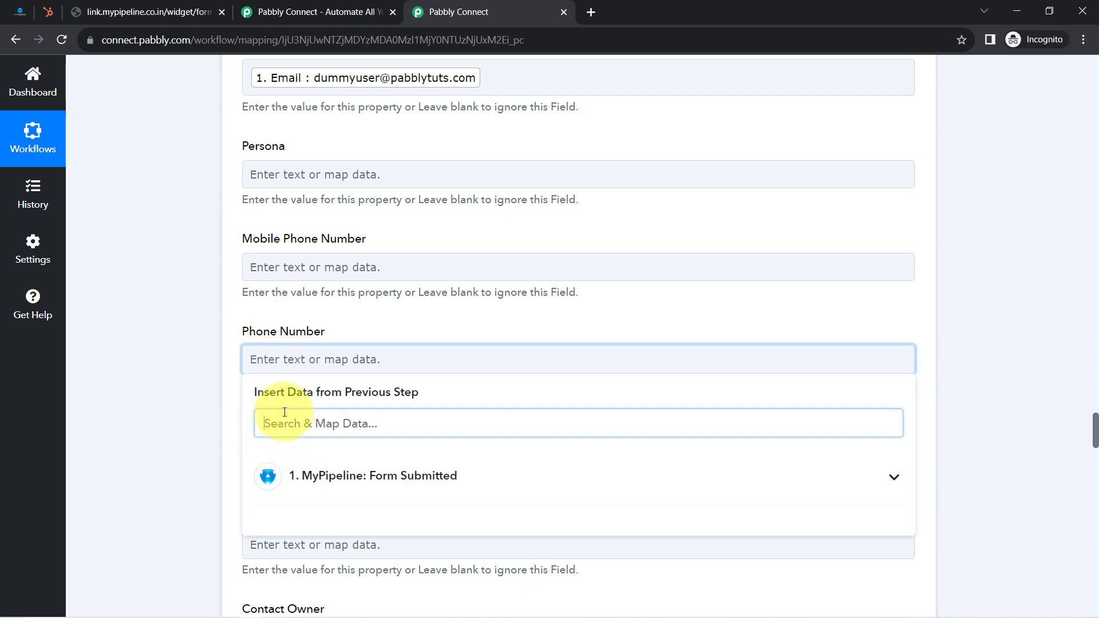
type("98")
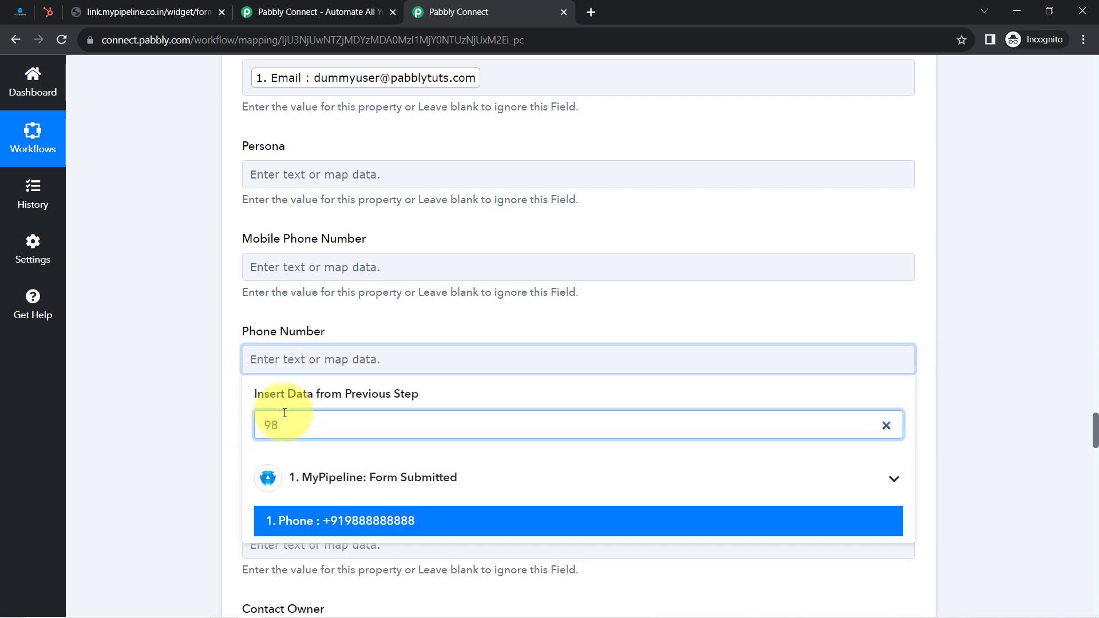
left_click(292, 506)
left_click(202, 435)
- Check the HubSpot contacts list, then save the Create a Contact action in Pabbly Connect and send a test request
scroll(204, 438, "down", 20)
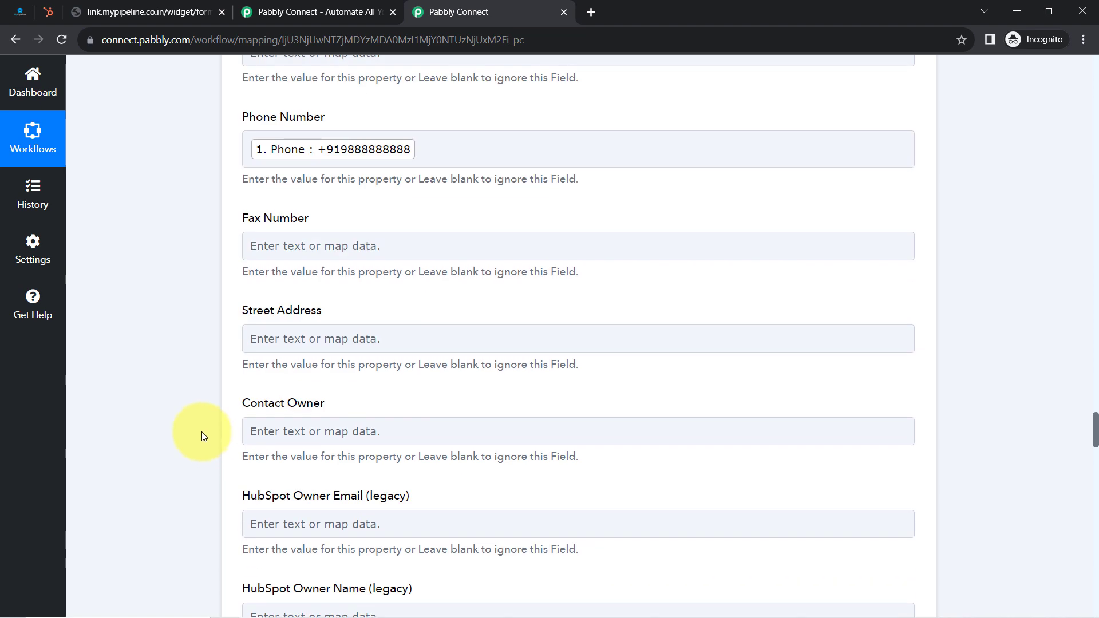
scroll(183, 483, "down", 15)
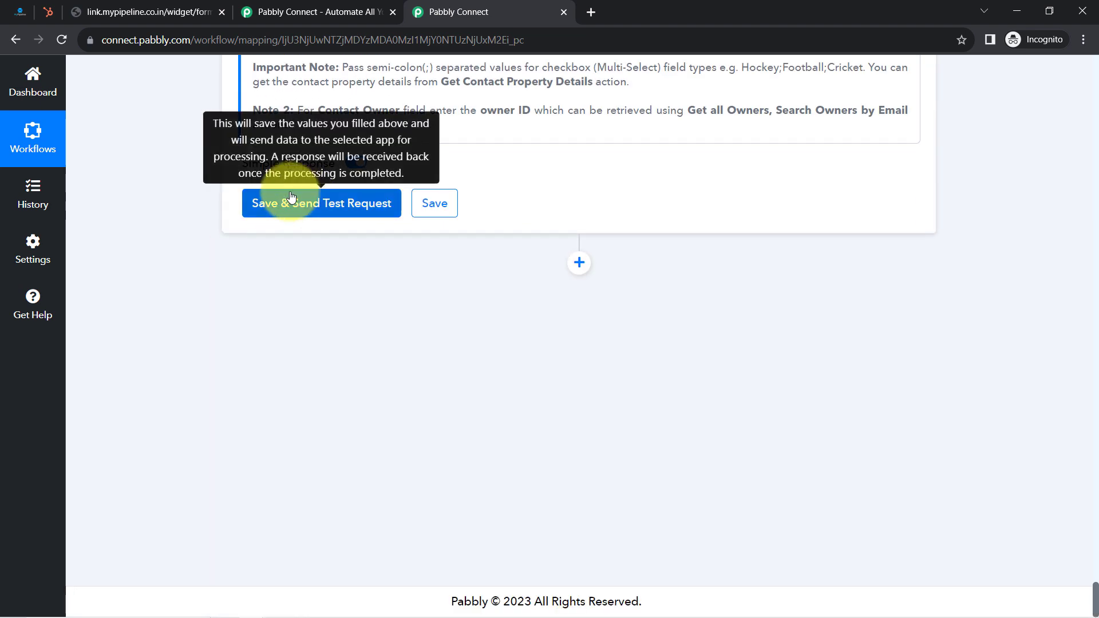
left_click(48, 12)
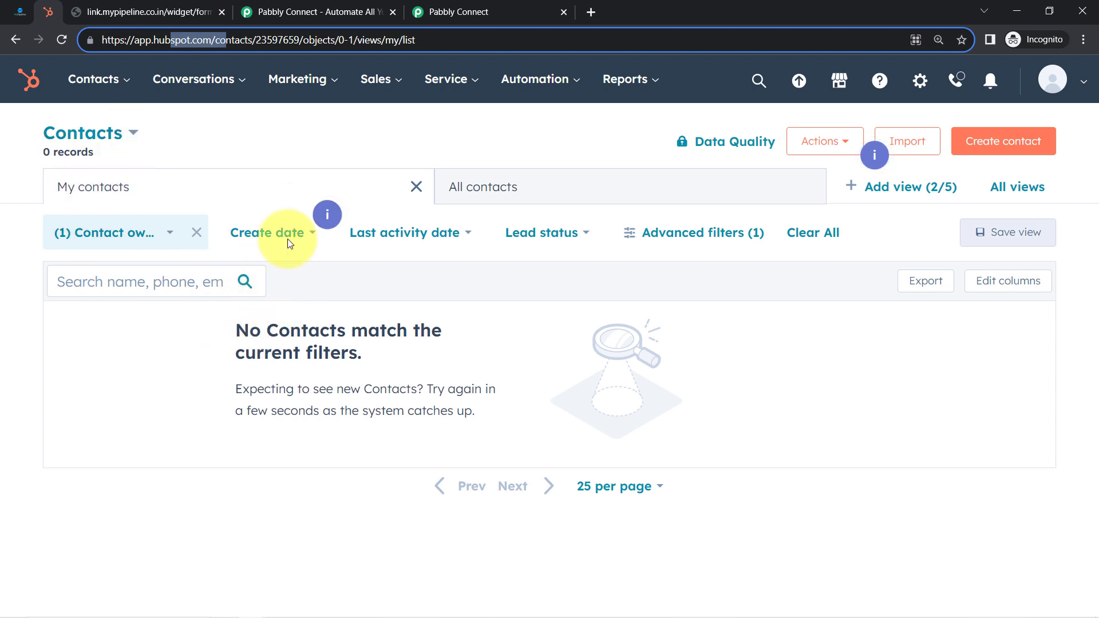
left_click(458, 6)
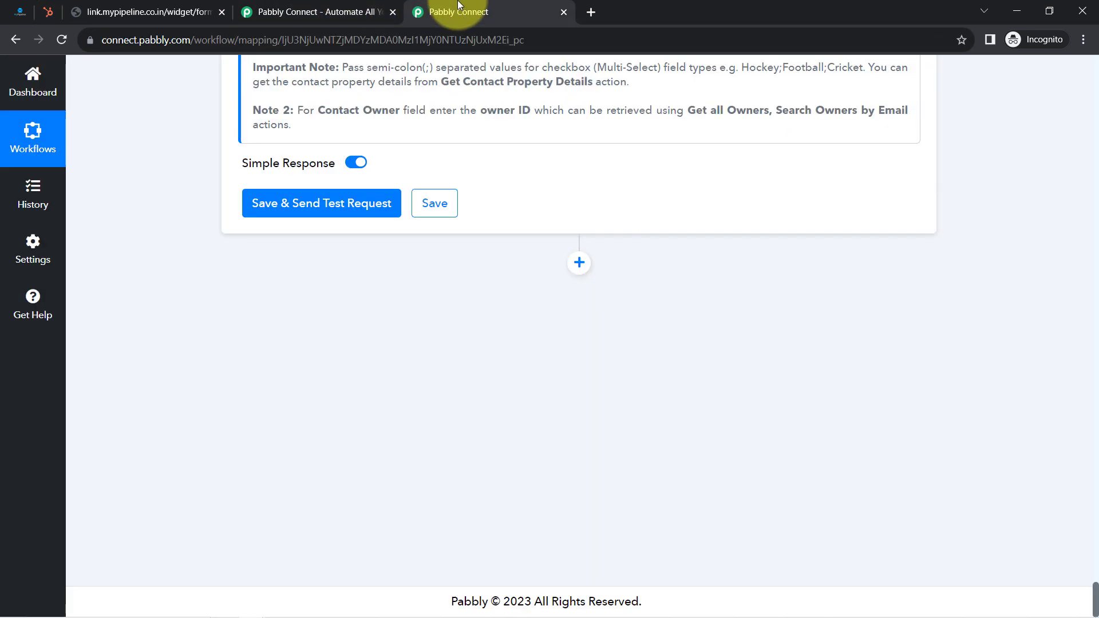
left_click(294, 208)
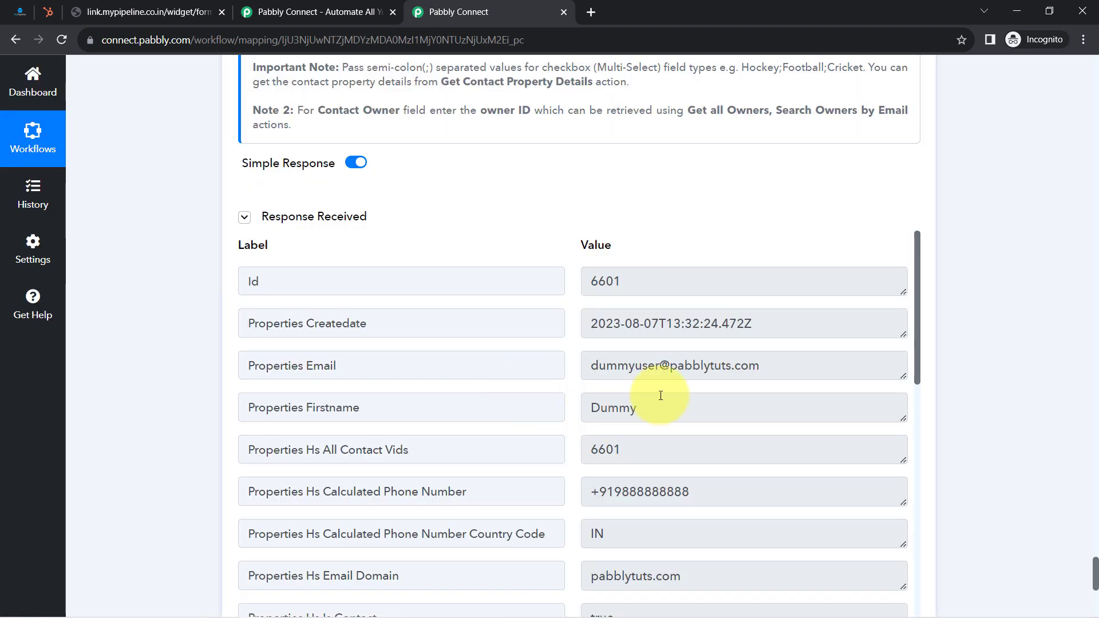
- Switch to HubSpot, reload the contacts list and remove the Contact owner filter from the My contacts view
left_click(48, 12)
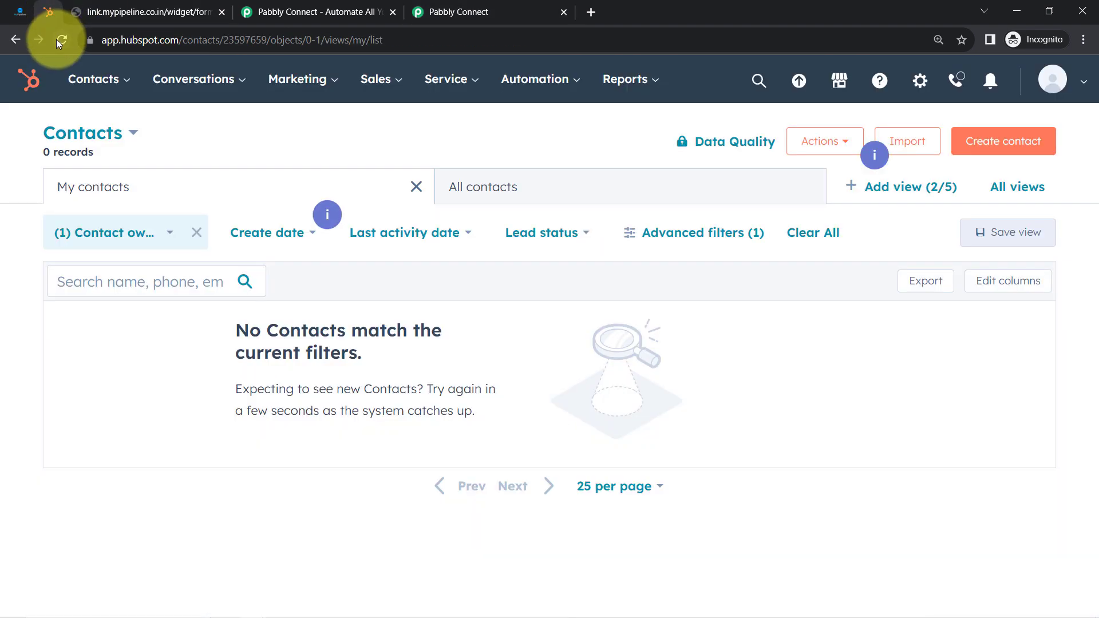
left_click(61, 39)
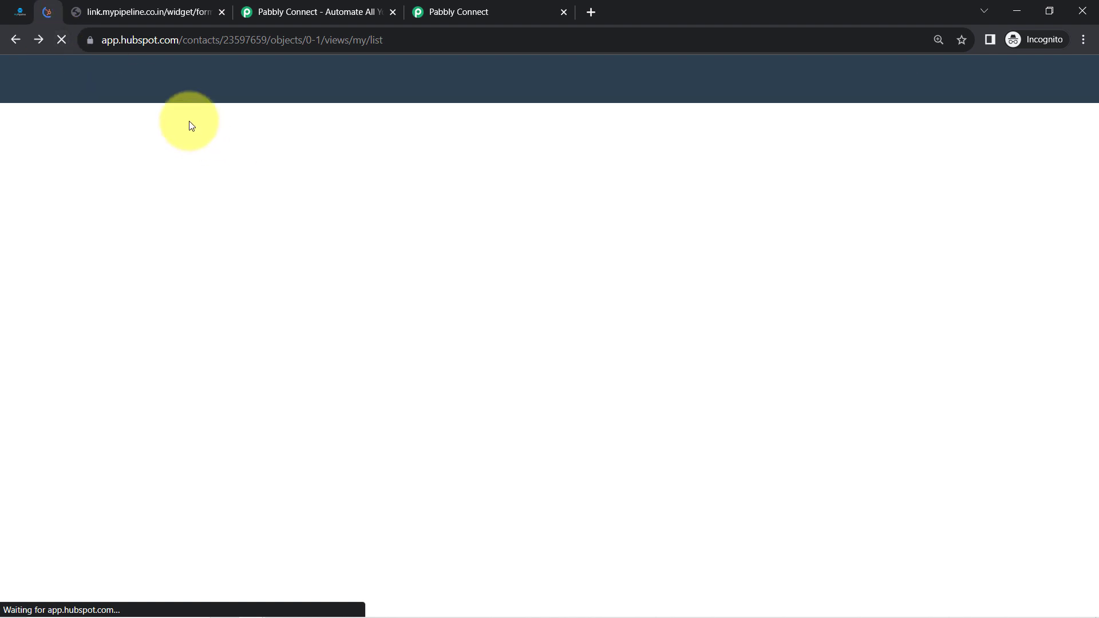
left_click_drag(127, 40, 200, 43)
left_click(183, 231)
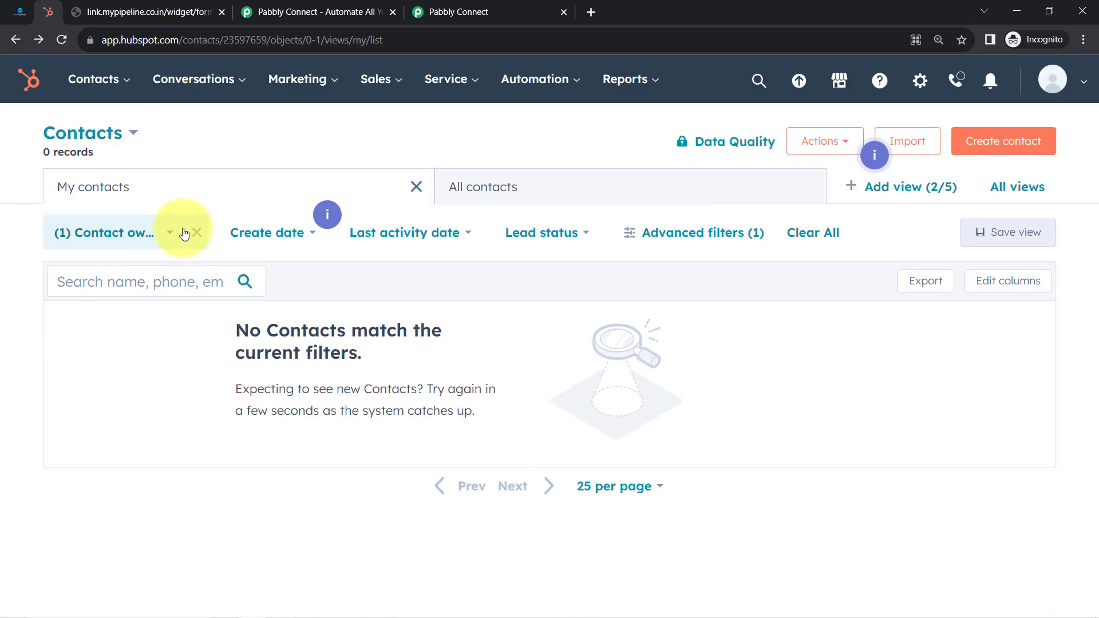
left_click(196, 232)
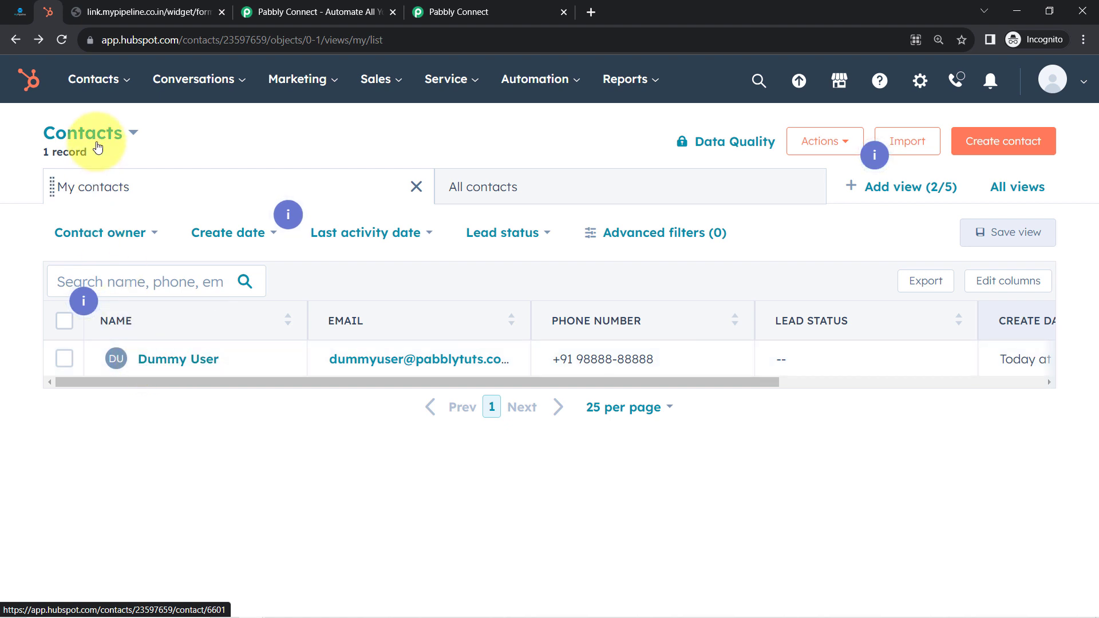
left_click(121, 38)
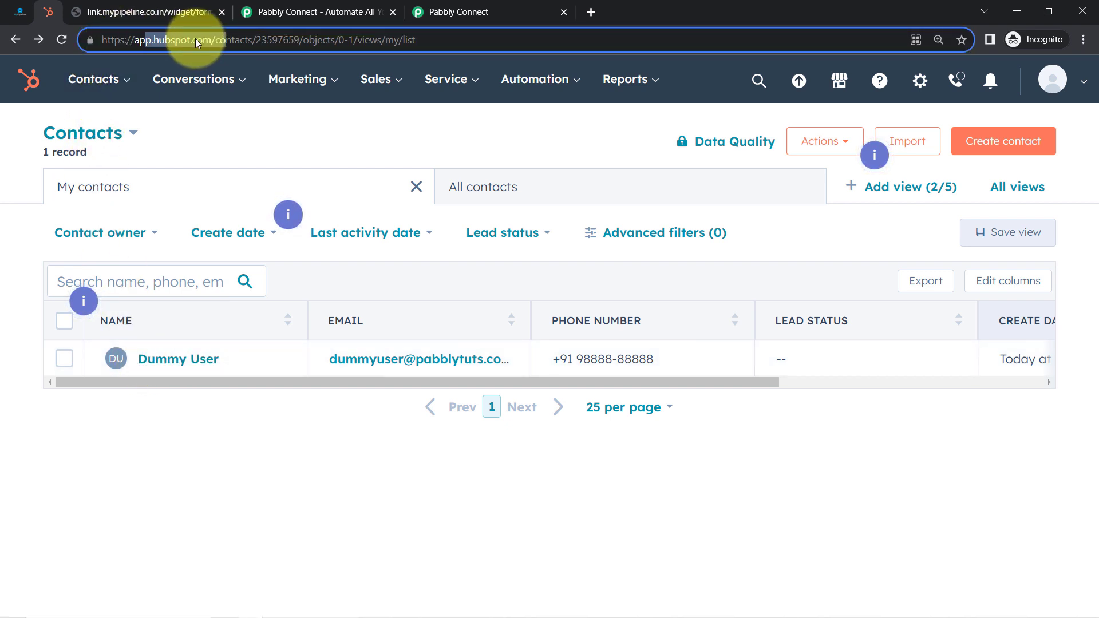
left_click_drag(195, 39, 226, 39)
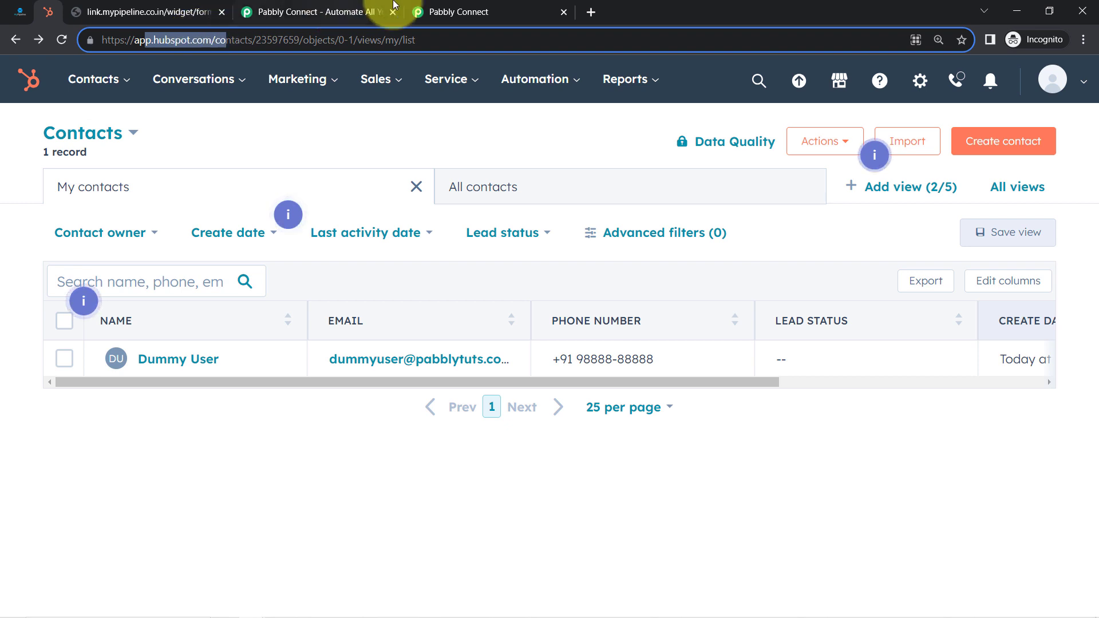
- Return to the Pabbly Connect workflow and collapse the MyPipeline trigger and the HubSpot CRM action
left_click(457, 8)
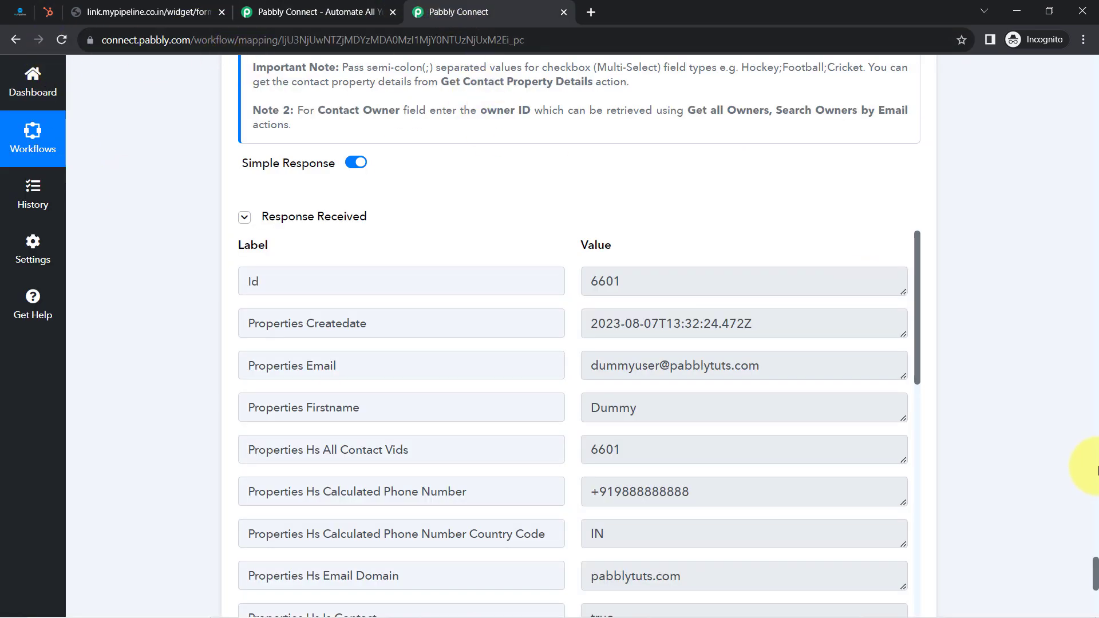
left_click_drag(1096, 581, 1057, 5)
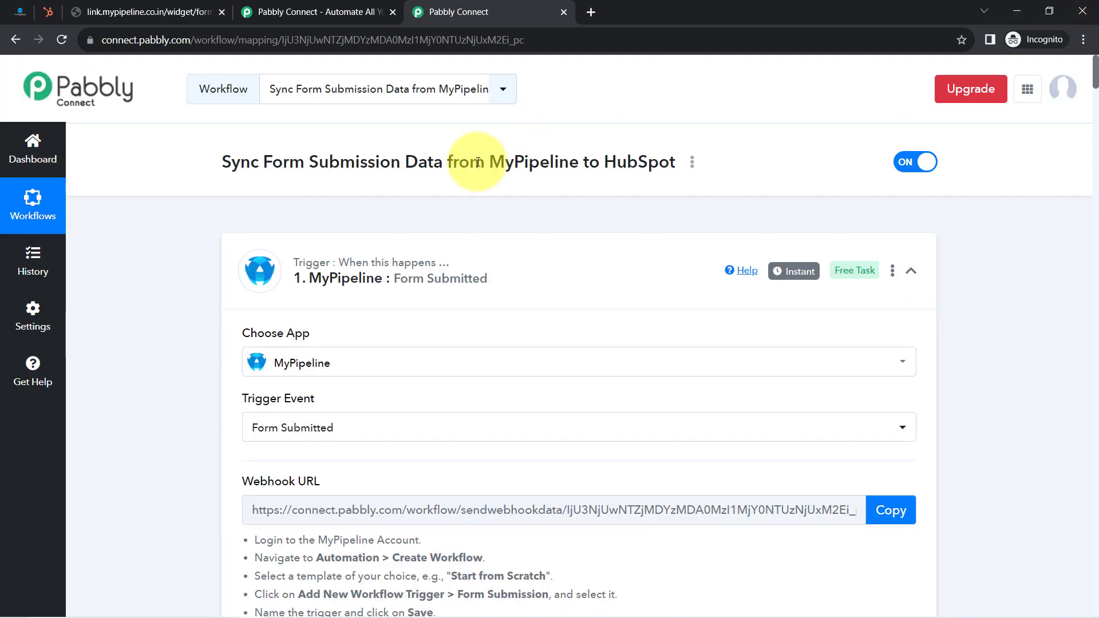
left_click(347, 267)
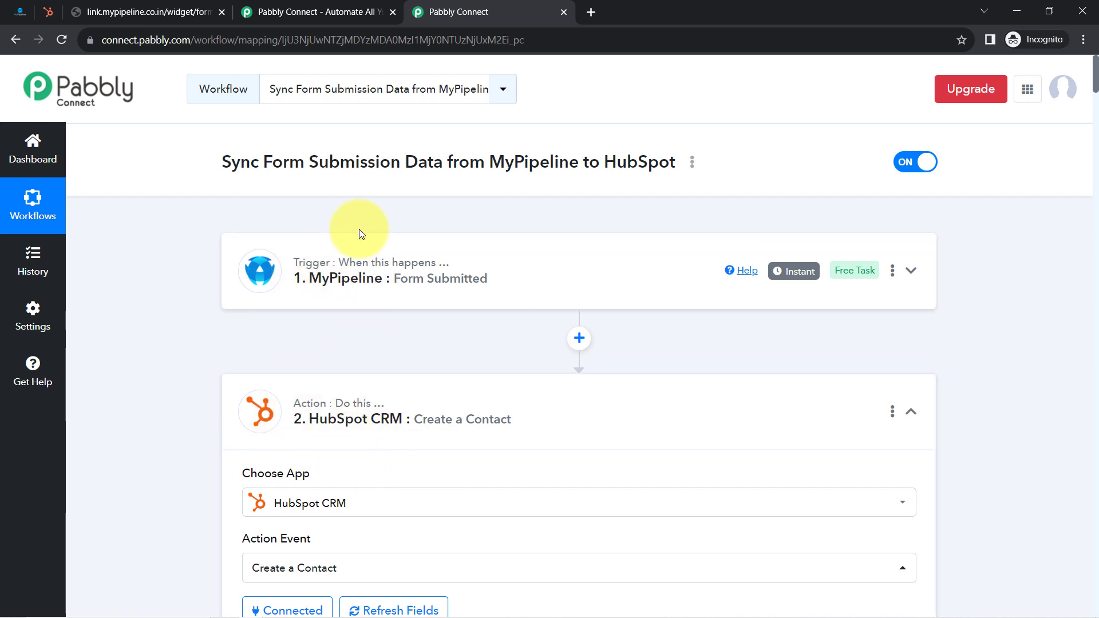
left_click(338, 405)
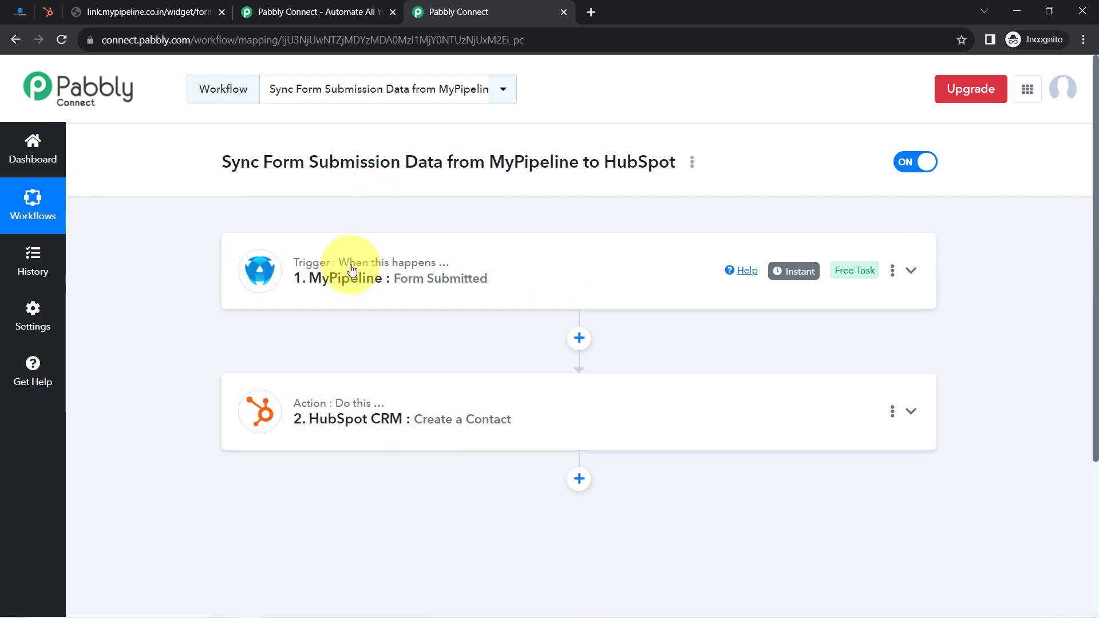
- Copy the share link of the Sync Form Submission Data from MyPipeline to HubSpot workflow and close the sharing dialog
left_click(693, 163)
left_click(609, 235)
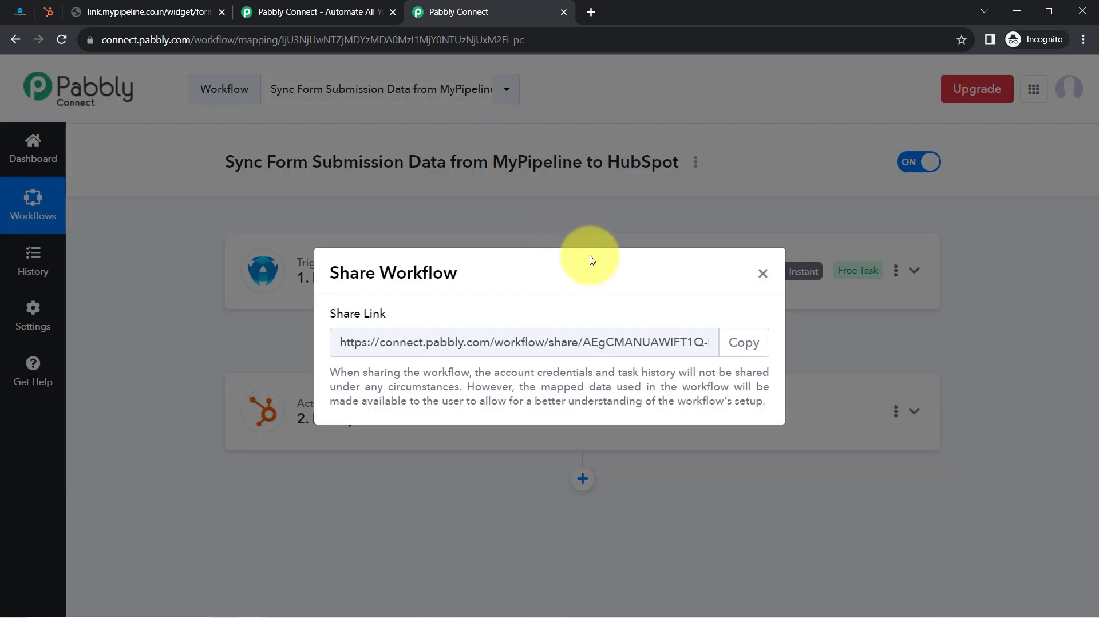
left_click(733, 342)
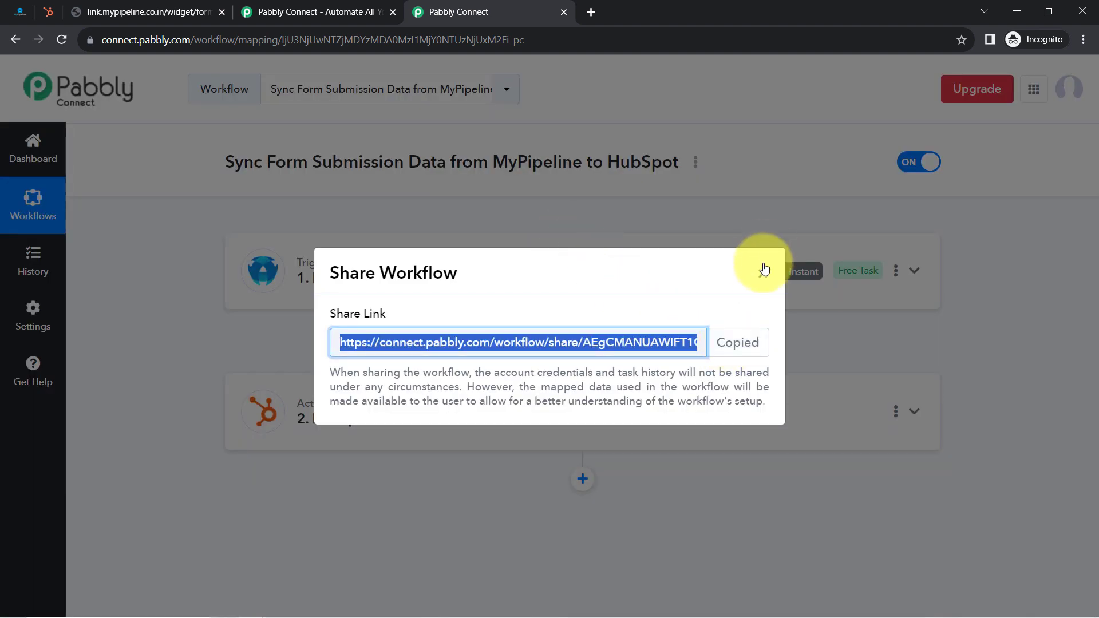
left_click(764, 274)
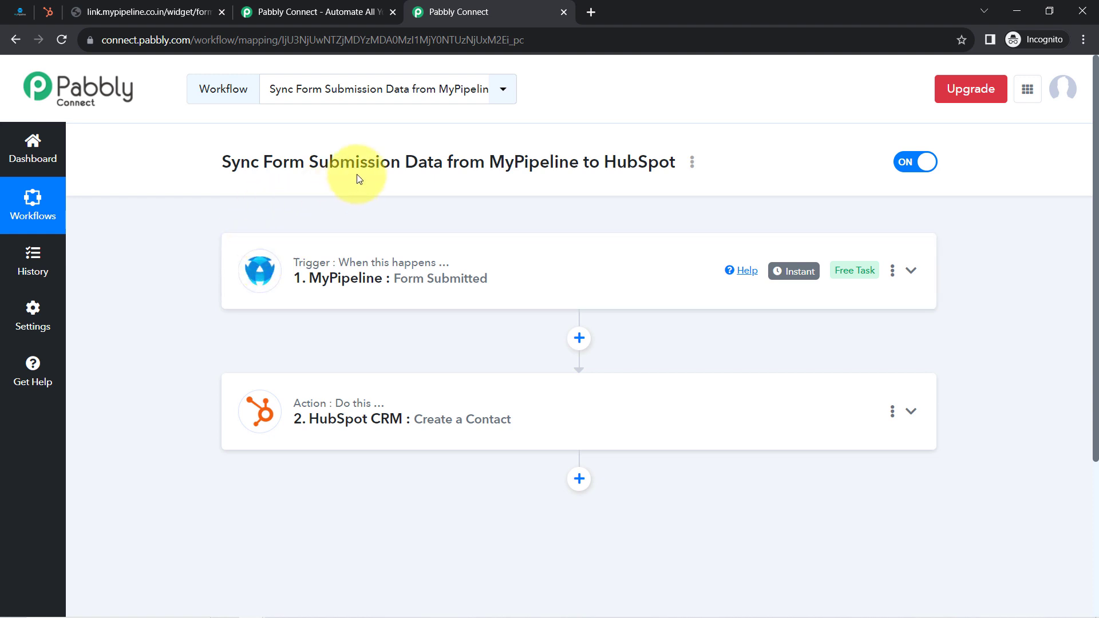
- Close the submitted MyPipeline form page and the Pabbly Connect home page, keeping the workflow page open
left_click_drag(230, 162, 678, 160)
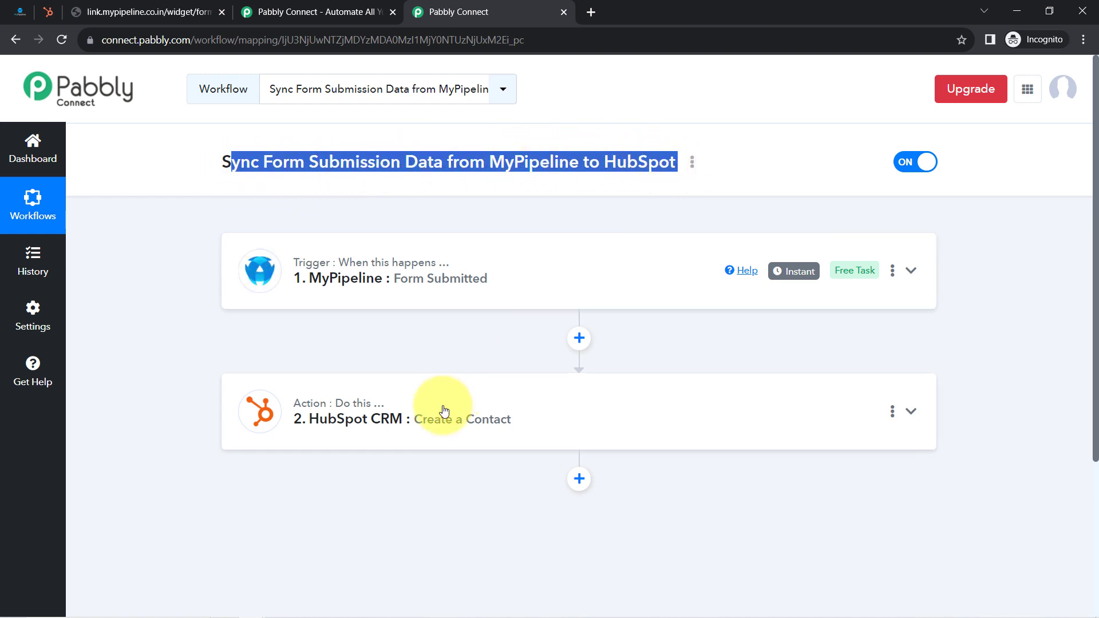
left_click(211, 16)
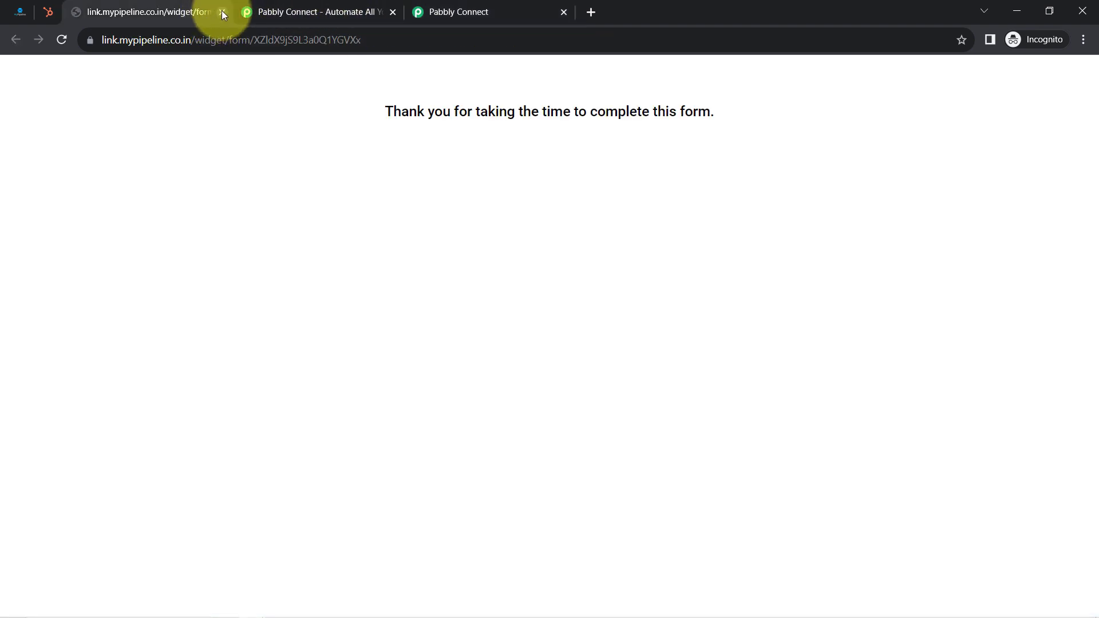
left_click(221, 10)
left_click(221, 10)
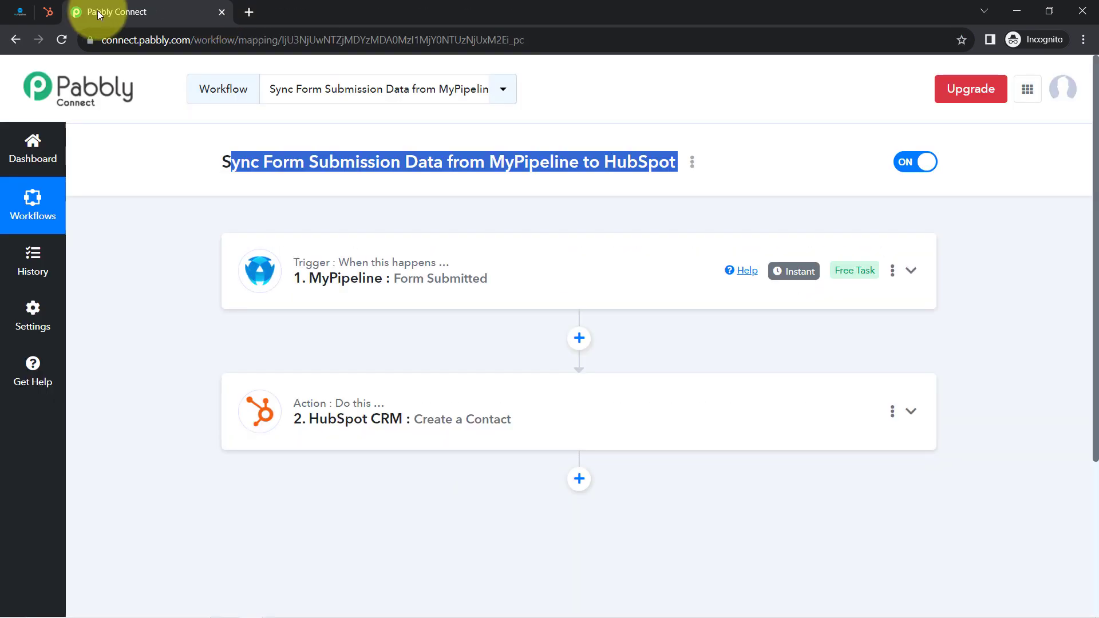
left_click(155, 274)
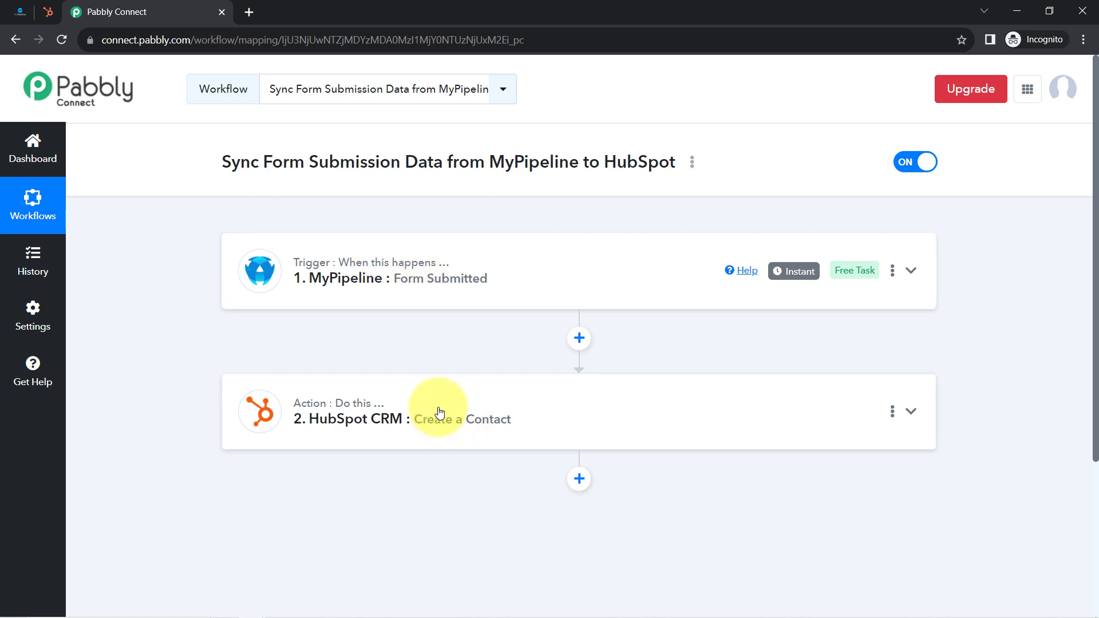
mouse_move(385, 410)
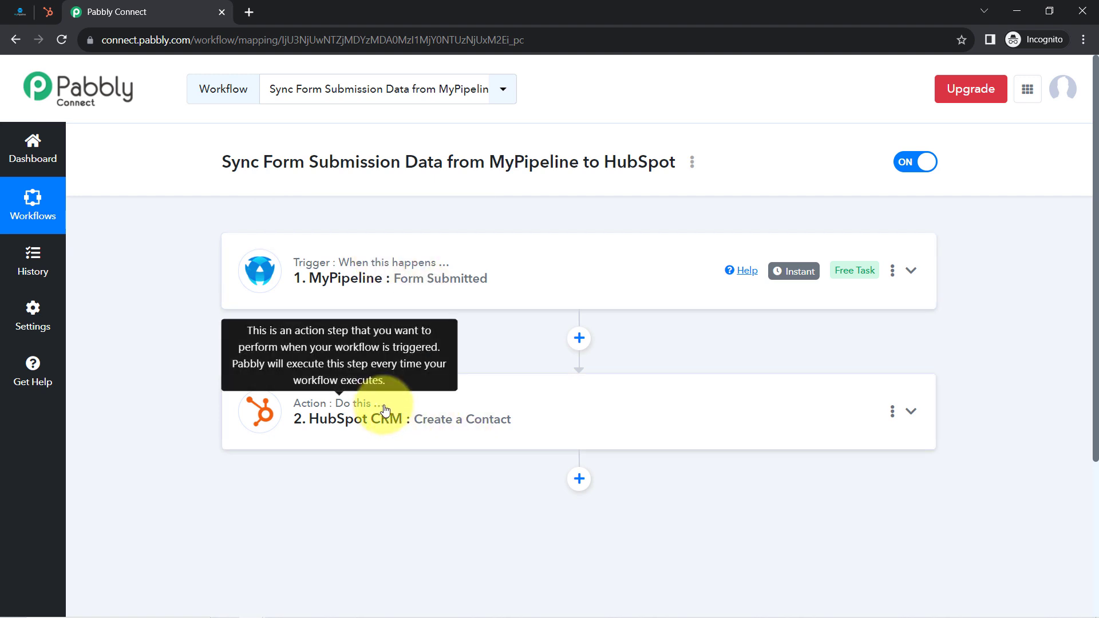